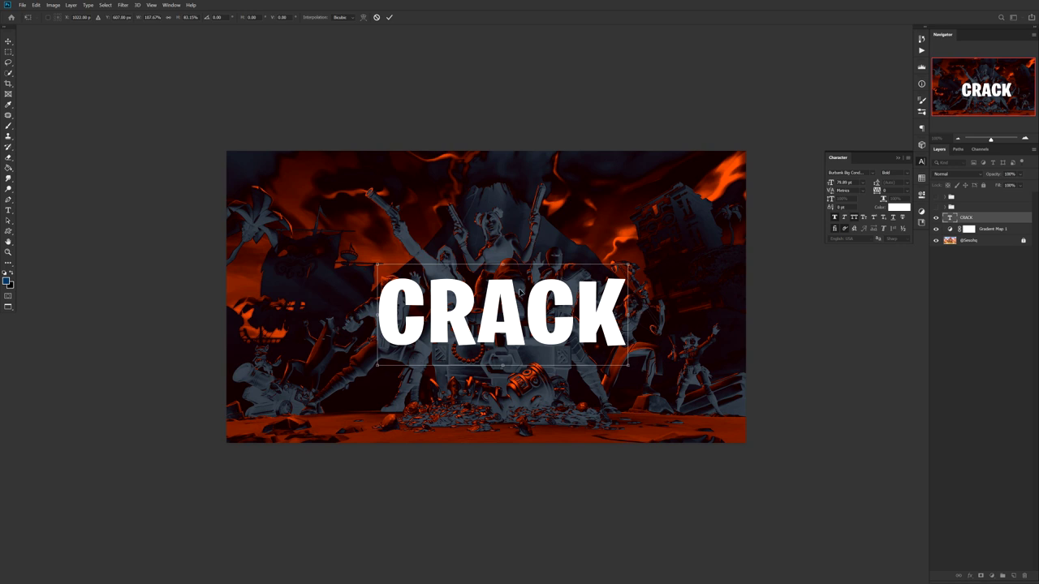
Step: Finish scaling the CRACK text, move it slightly up and left, and rasterize the type layer
key(Return)
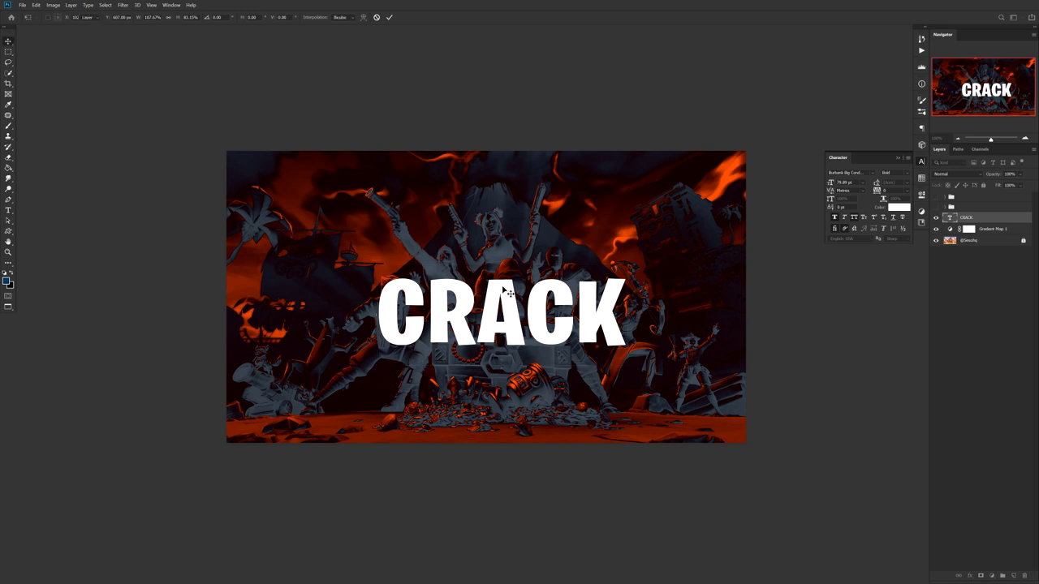
mouse_move(531, 312)
mouse_down()
mouse_move(504, 329)
mouse_move(537, 318)
mouse_move(526, 315)
mouse_up()
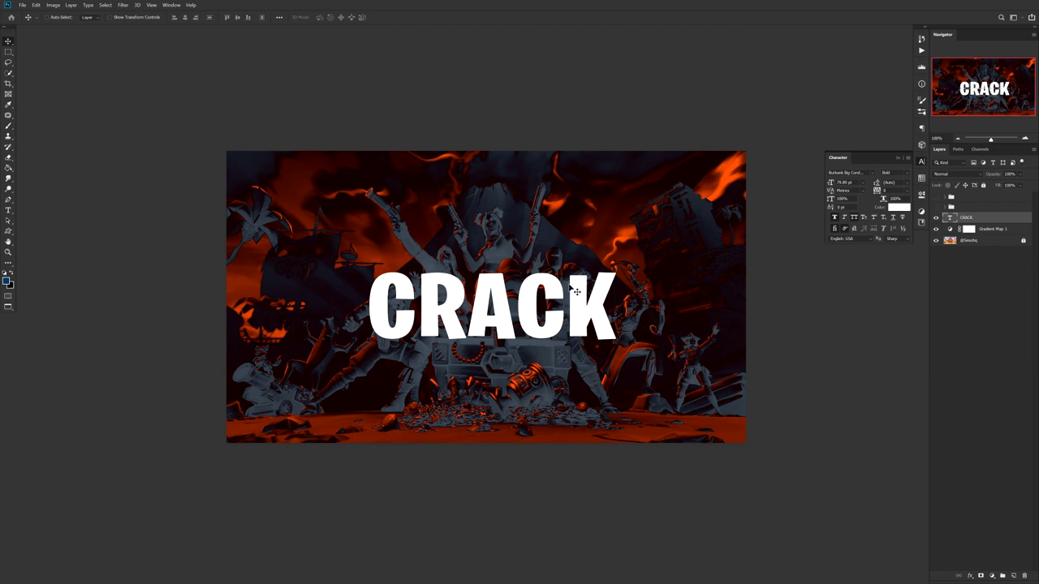
right_click(985, 217)
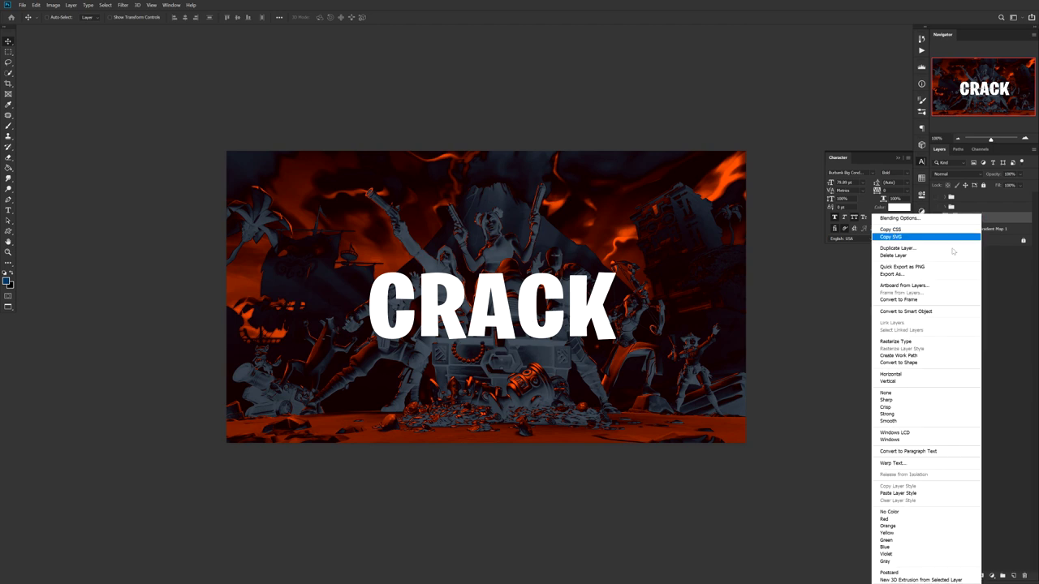
click(906, 342)
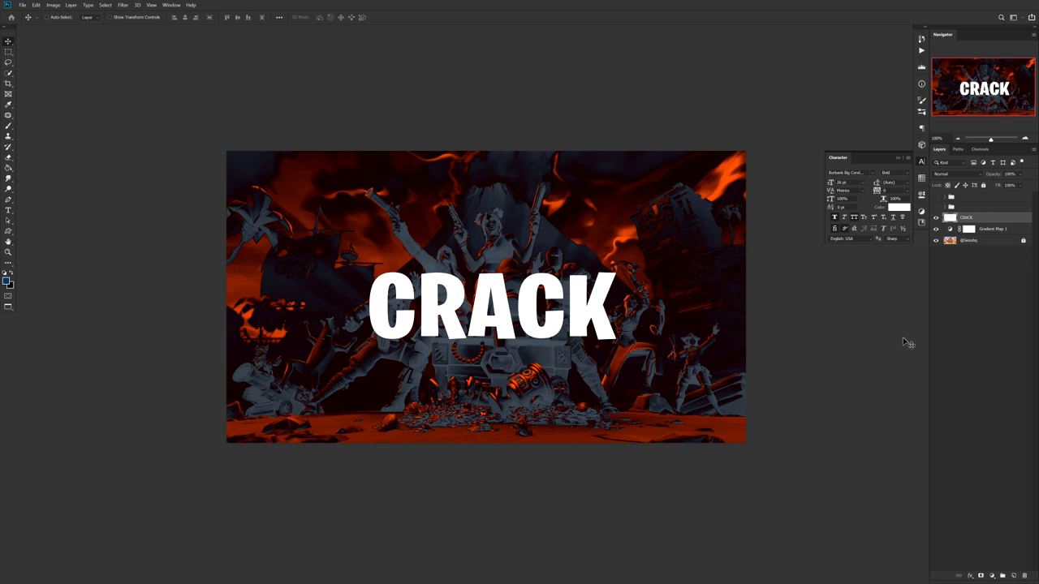
Step: Draw a closed jagged crack path with the Pen tool on the upper right edge of the K
key(p)
scroll(626, 278, up, 3)
drag(653, 279, 664, 238)
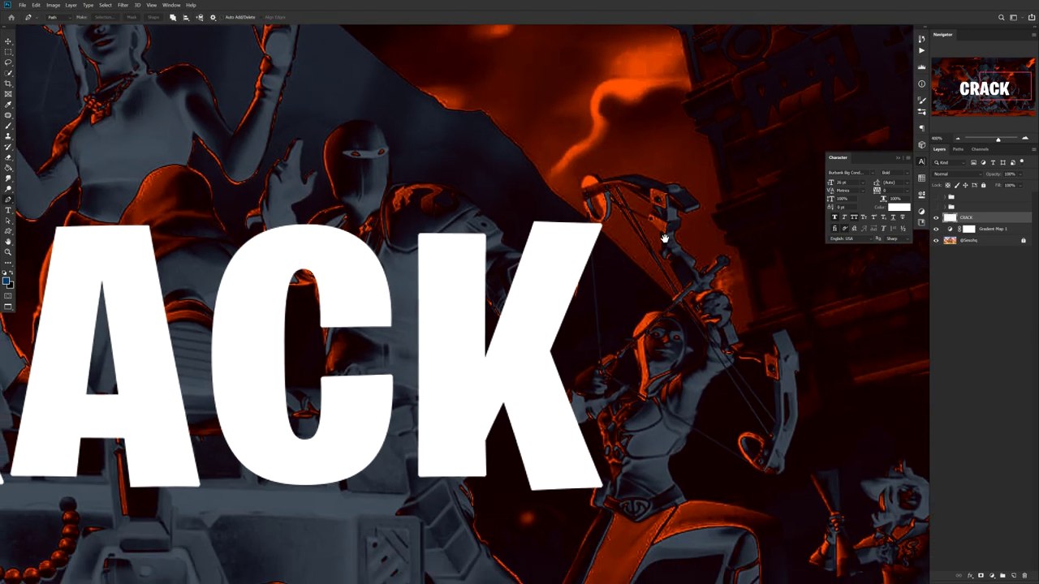
right_click(10, 200)
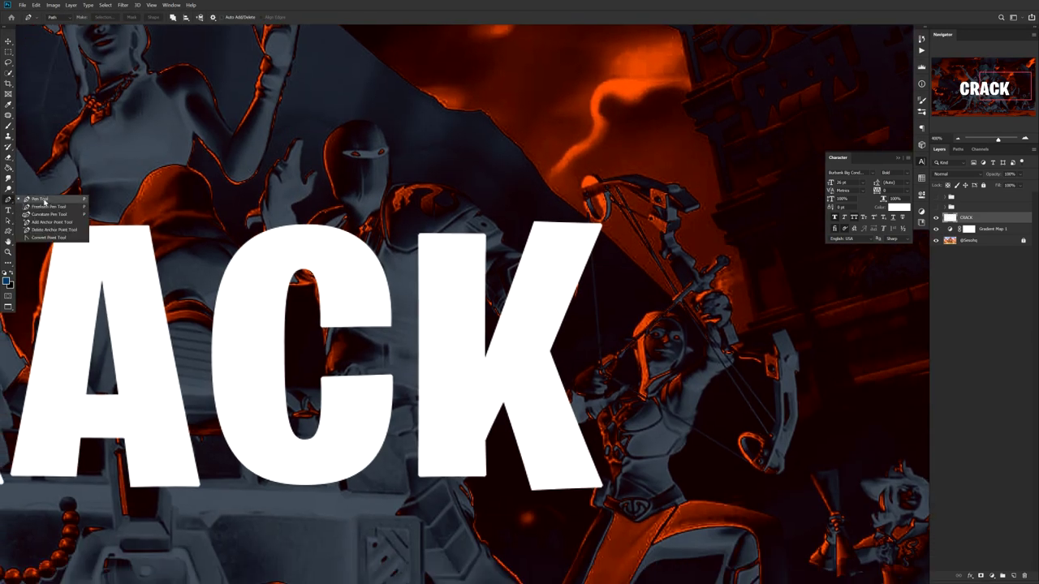
click(45, 200)
drag(578, 219, 631, 234)
scroll(638, 257, up, 1)
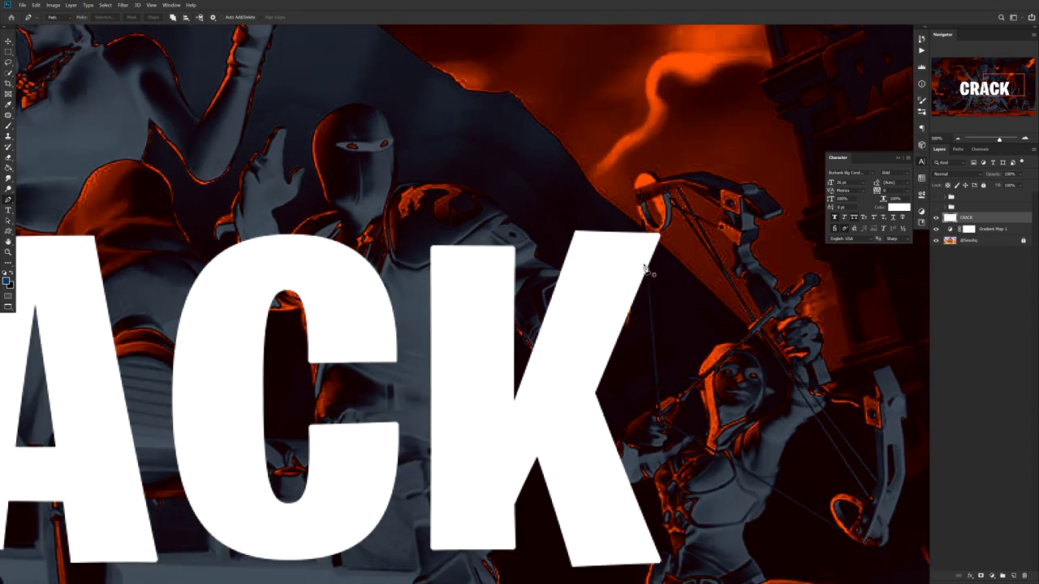
click(661, 252)
click(638, 350)
click(660, 250)
key(ctrl+z)
click(660, 250)
Step: Draw jagged crack paths on the upper left edge and the lower right leg of the K
drag(651, 352, 664, 216)
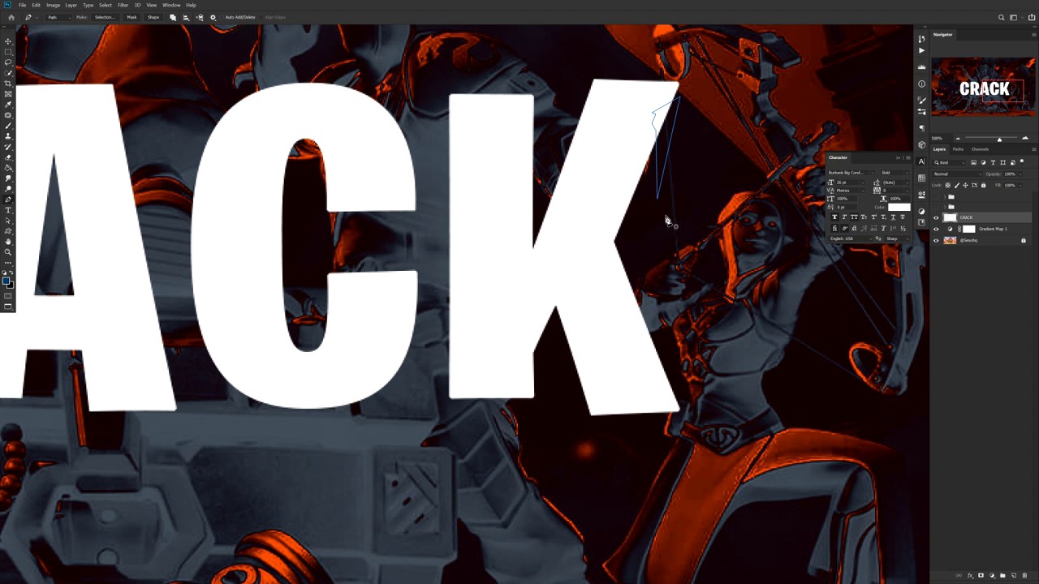
click(590, 310)
click(467, 144)
click(455, 172)
click(468, 186)
drag(432, 226, 453, 192)
click(441, 112)
click(634, 276)
click(629, 343)
click(701, 388)
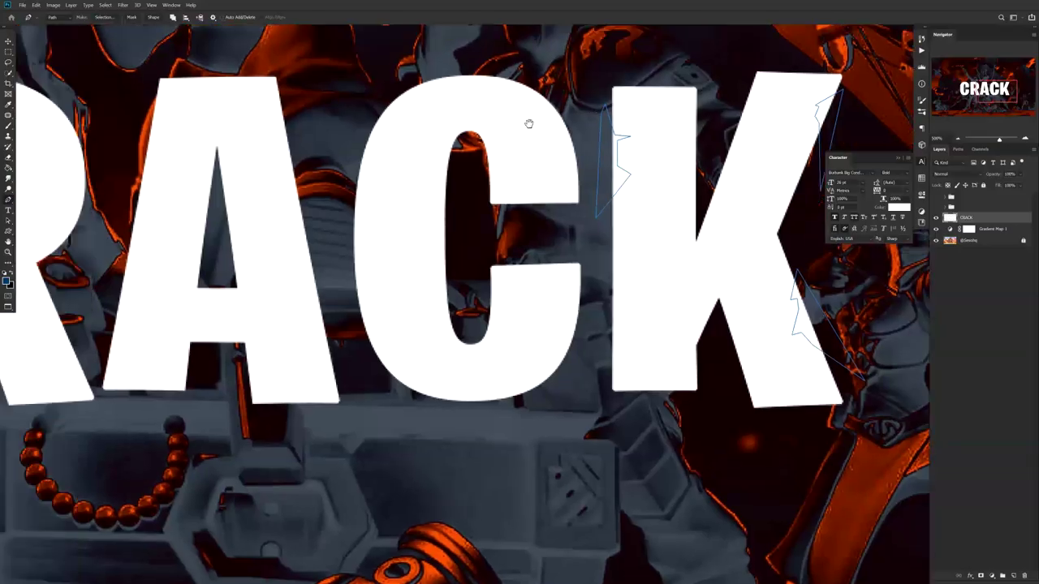
Step: Draw a closed jagged crack path cutting into the lower left edge of the K
drag(529, 123, 498, 116)
click(568, 346)
click(627, 318)
click(564, 331)
click(567, 346)
click(592, 343)
click(575, 360)
Step: Draw a jagged crack path along the left edge of the second C
drag(577, 360, 738, 385)
click(490, 228)
click(491, 242)
click(501, 246)
click(489, 282)
click(483, 337)
click(467, 203)
Step: Continue the crack paths across the middle letters and add one on the lower left edge of the R
click(695, 122)
click(642, 131)
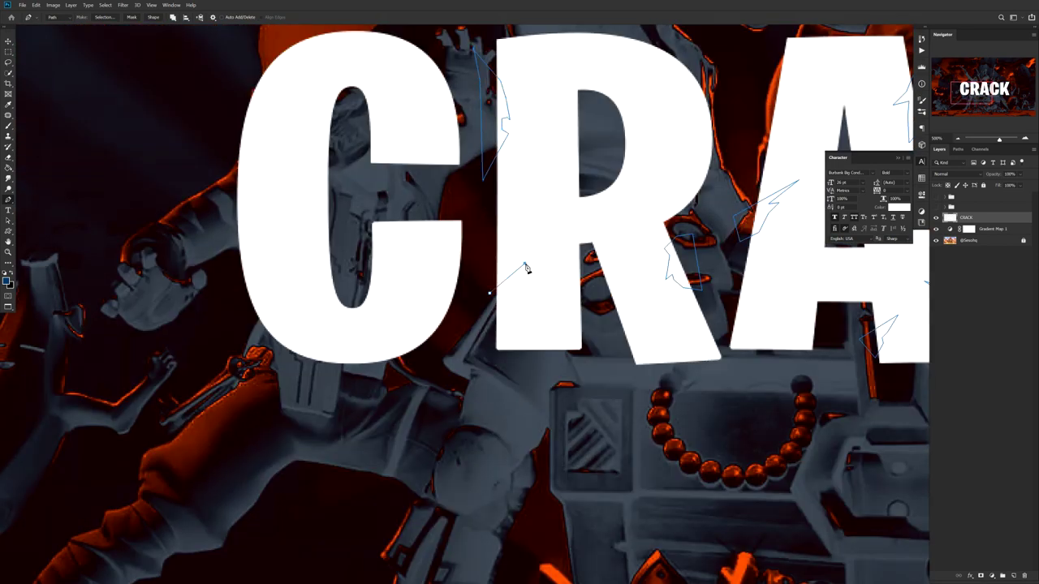
click(500, 312)
click(485, 345)
click(490, 293)
click(597, 275)
Step: Draw a closed jagged crack path beside the upper opening of the R
drag(597, 109, 619, 386)
click(620, 382)
click(678, 381)
click(626, 420)
click(650, 393)
click(616, 402)
click(620, 382)
Step: Draw a closed jagged crack path on the lower right end of the first C
drag(557, 417, 712, 241)
click(531, 229)
click(564, 211)
click(554, 232)
click(645, 323)
click(629, 353)
click(619, 363)
click(629, 361)
click(639, 395)
click(644, 396)
click(655, 350)
click(645, 323)
Step: Draw a closed jagged crack path on the upper left edge of the first C
click(390, 302)
click(424, 170)
click(461, 169)
click(475, 152)
click(496, 119)
click(433, 144)
click(425, 170)
Step: Add a layer mask to the CRACK layer
key(ctrl+minus)
key(ctrl+minus)
key(ctrl+minus)
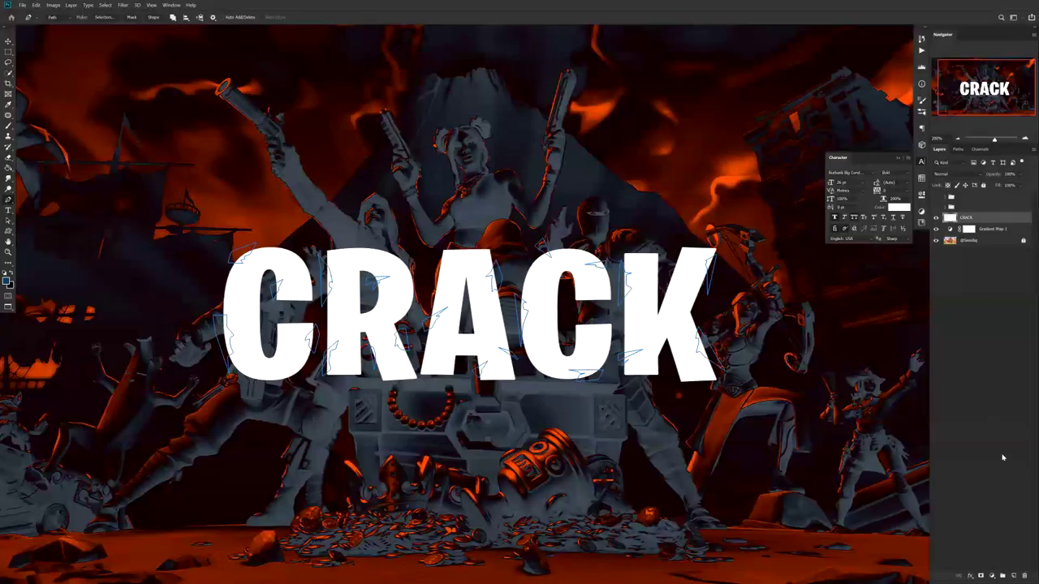
click(982, 576)
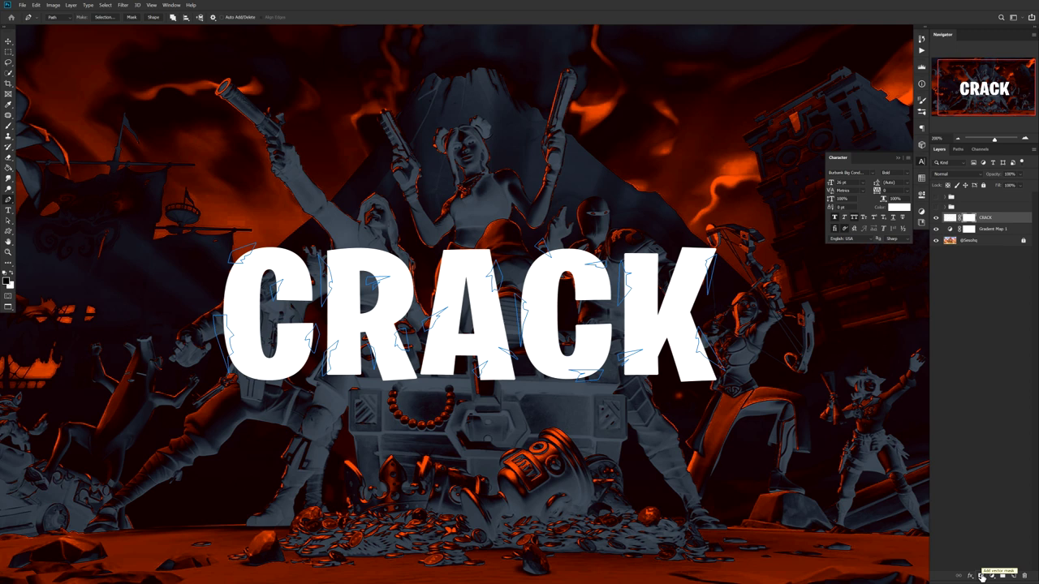
Step: Convert the crack paths to a new selection, fill it with black on the layer mask, and deselect
right_click(568, 188)
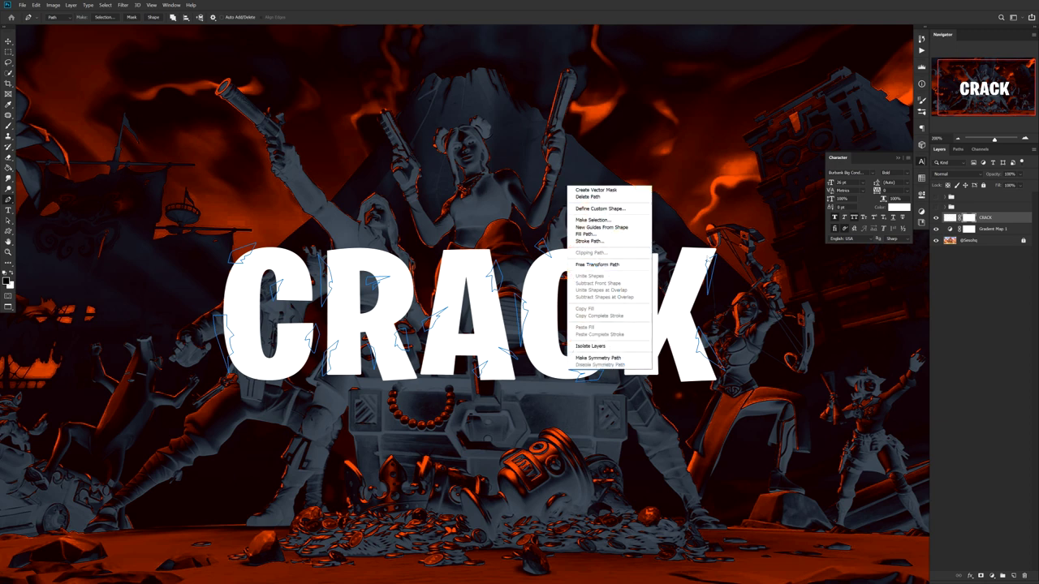
click(591, 220)
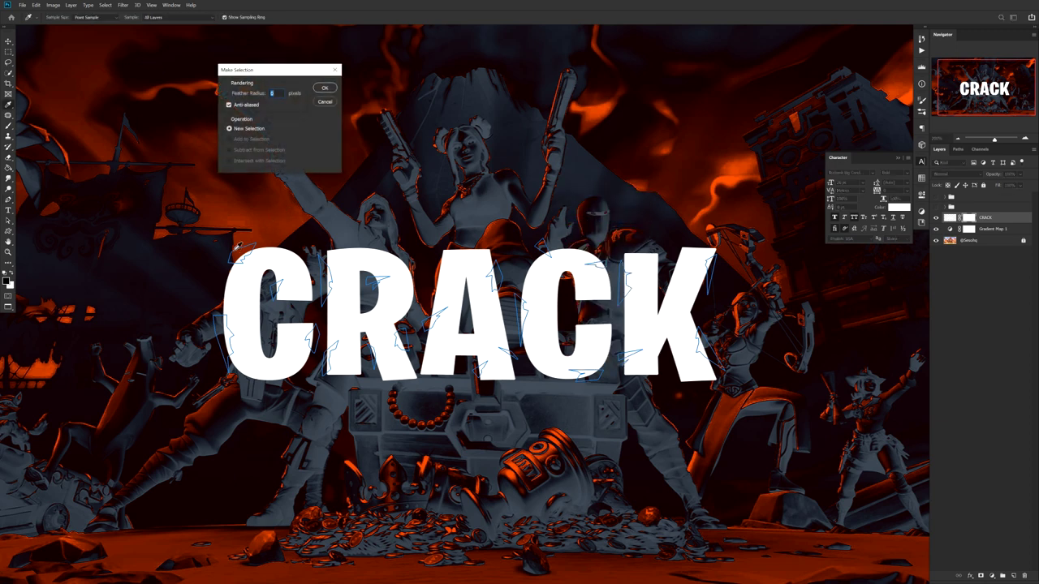
click(324, 88)
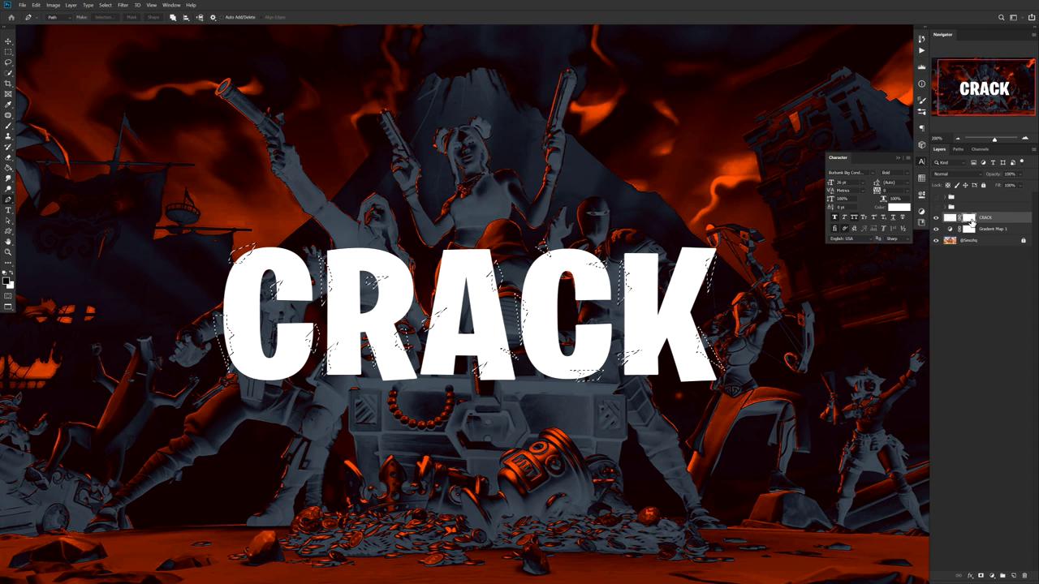
key(alt+BackSpace)
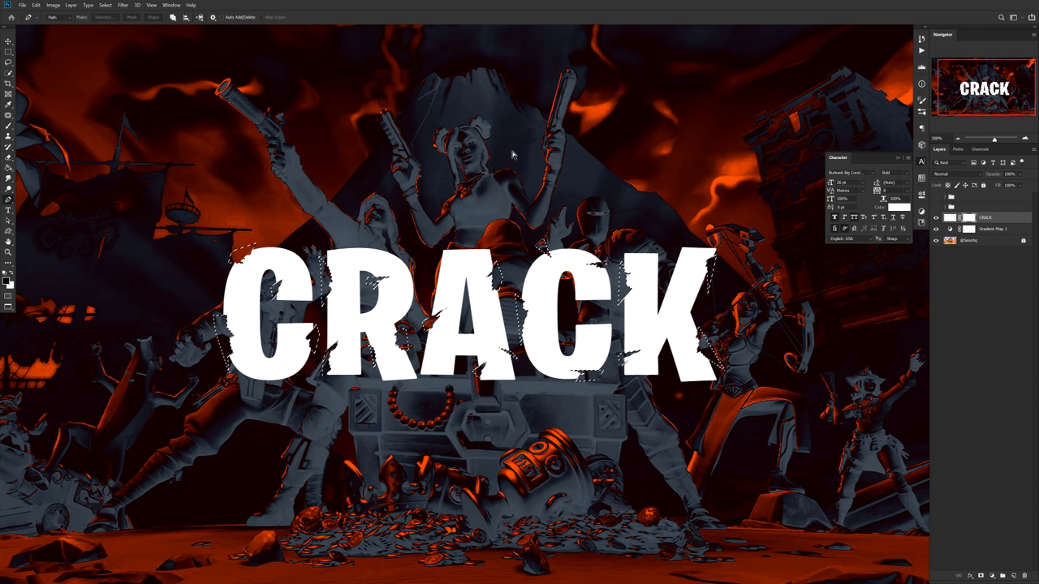
key(ctrl+d)
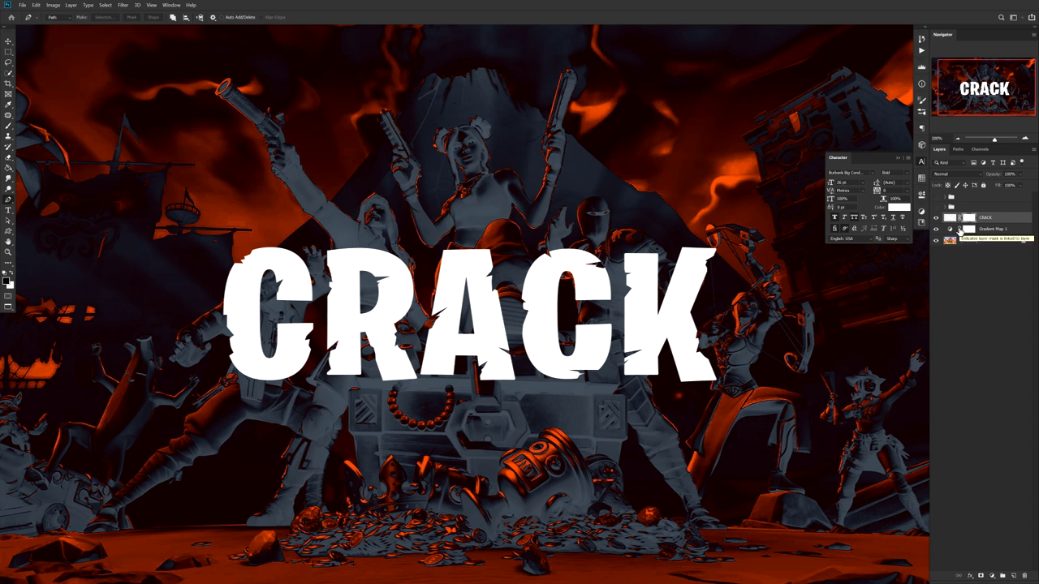
key(b)
drag(430, 314, 370, 310)
drag(423, 292, 371, 316)
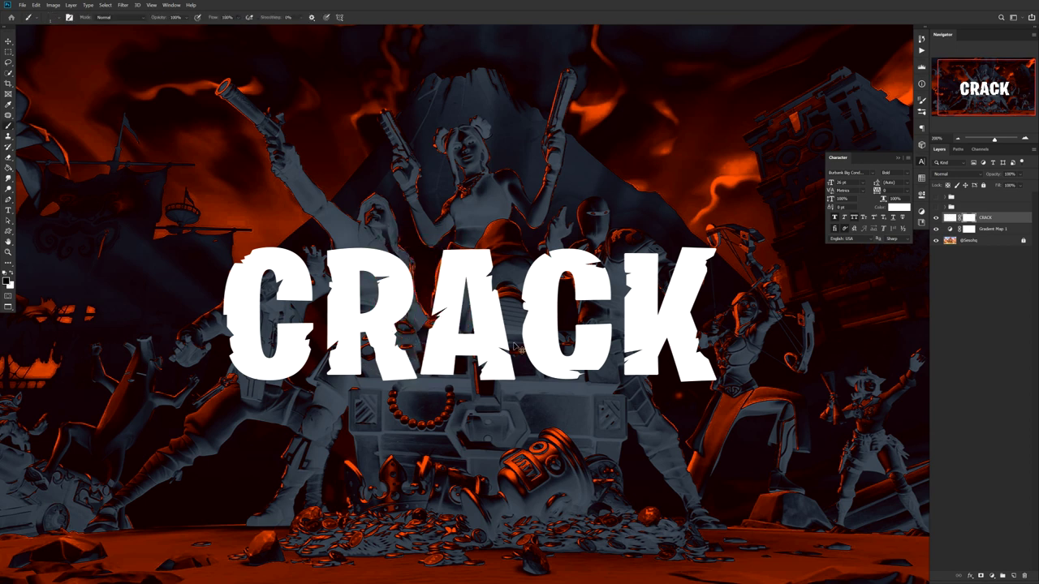
scroll(514, 317, up, 2)
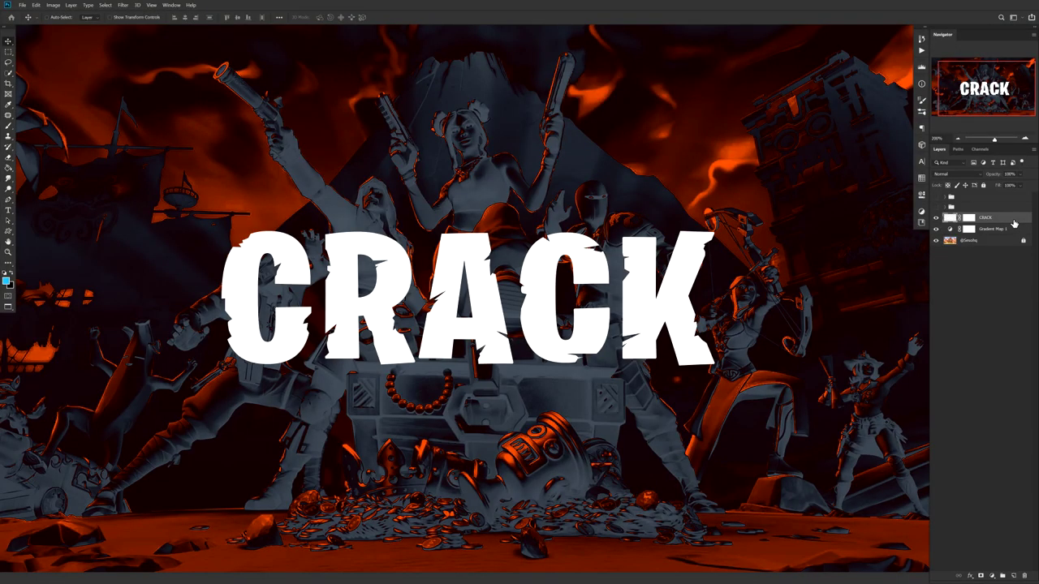
Step: Add a Color Overlay to the CRACK layer in light blue, hex 1fb6f4
double_click(1014, 223)
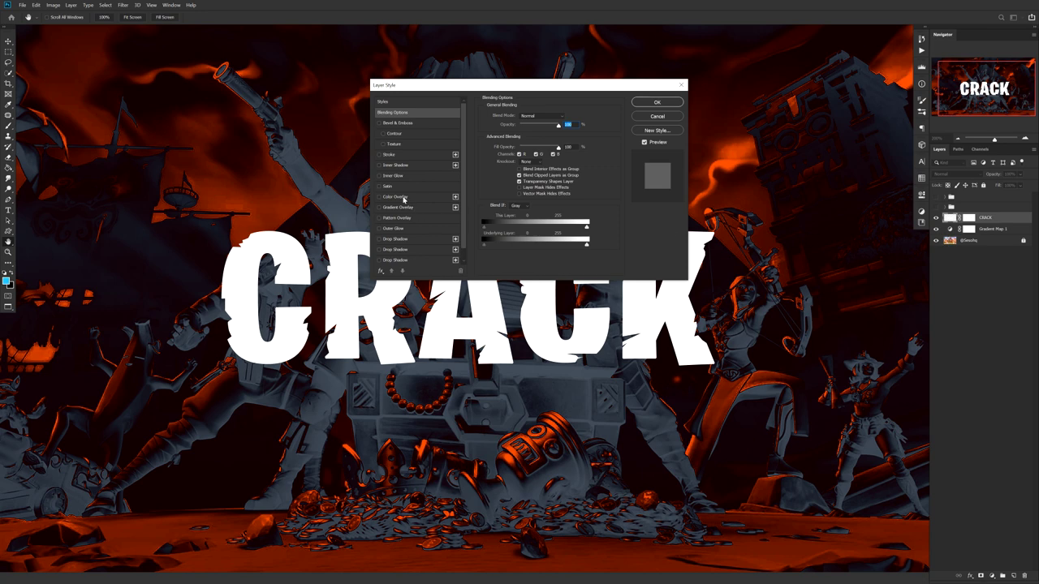
click(396, 196)
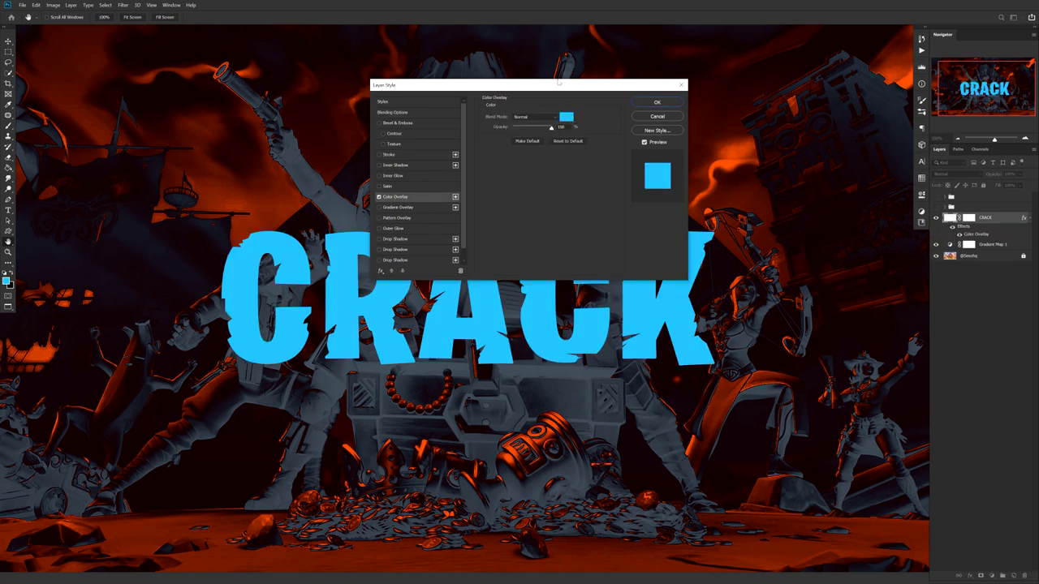
drag(558, 81, 517, 55)
click(524, 91)
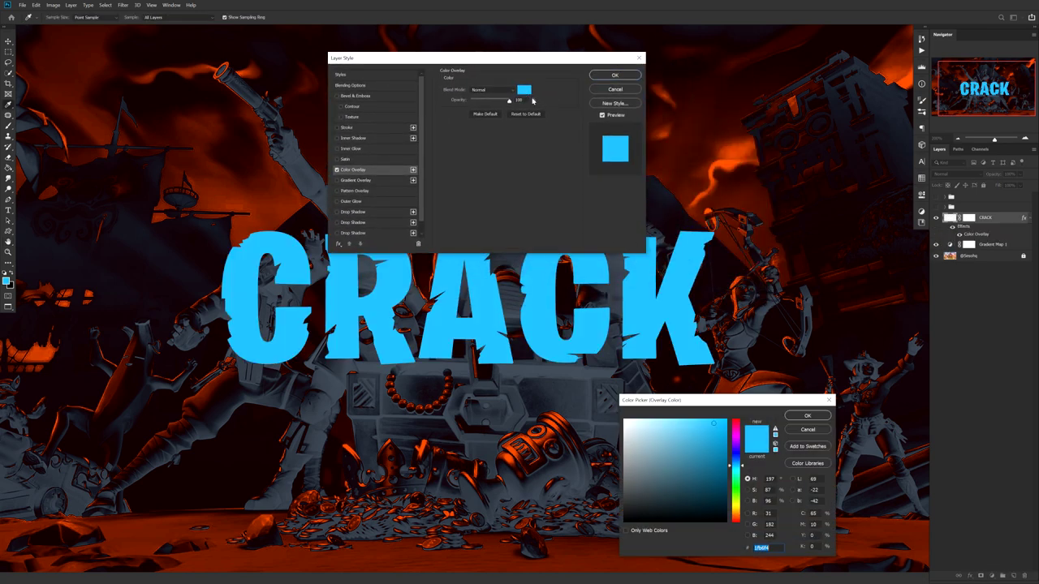
drag(755, 401, 755, 283)
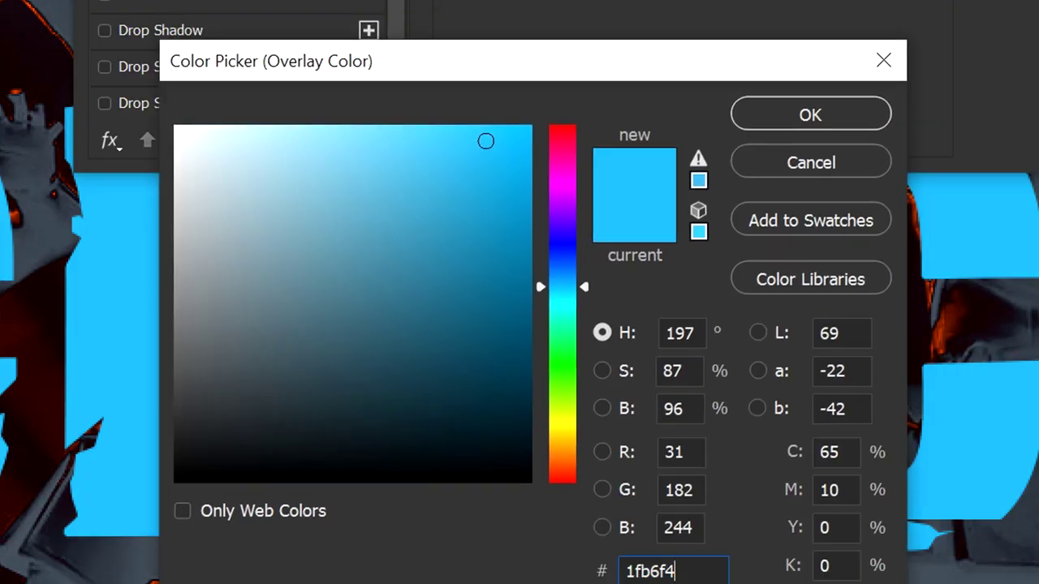
click(815, 126)
click(602, 78)
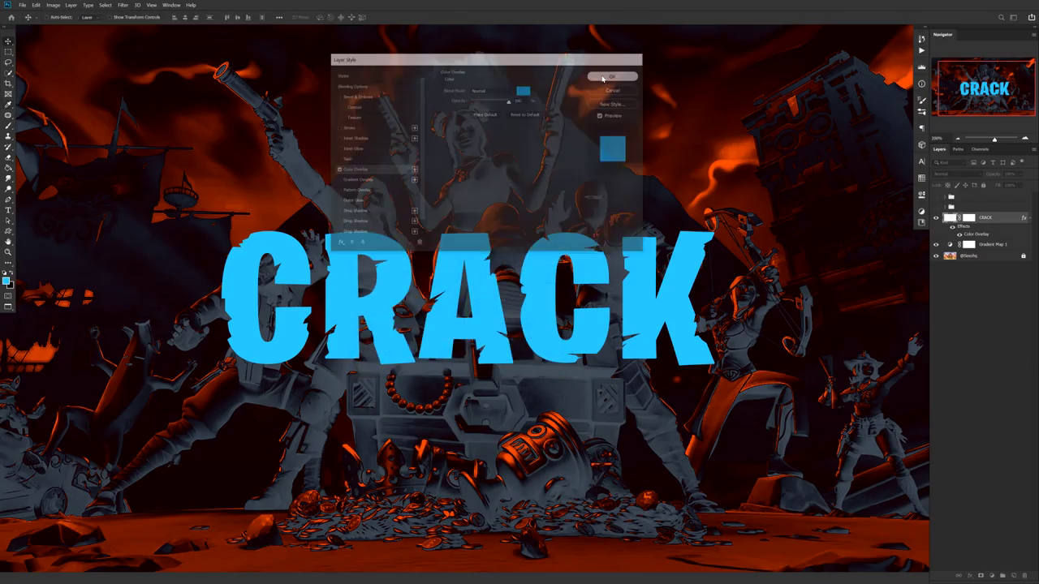
Step: Duplicate the CRACK layer beneath the original and rasterize the copy's layer style
drag(530, 256, 540, 220)
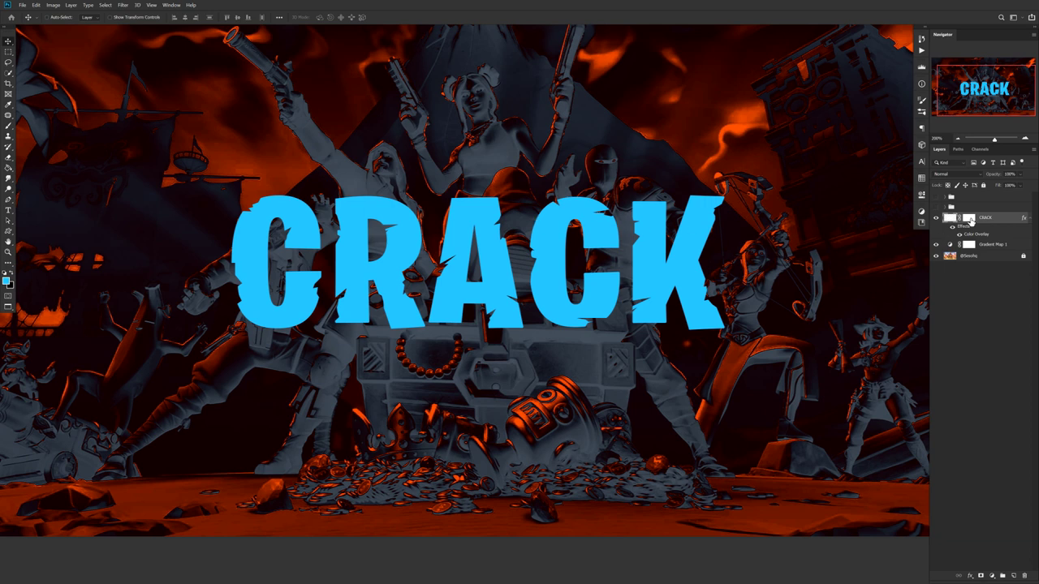
click(1028, 218)
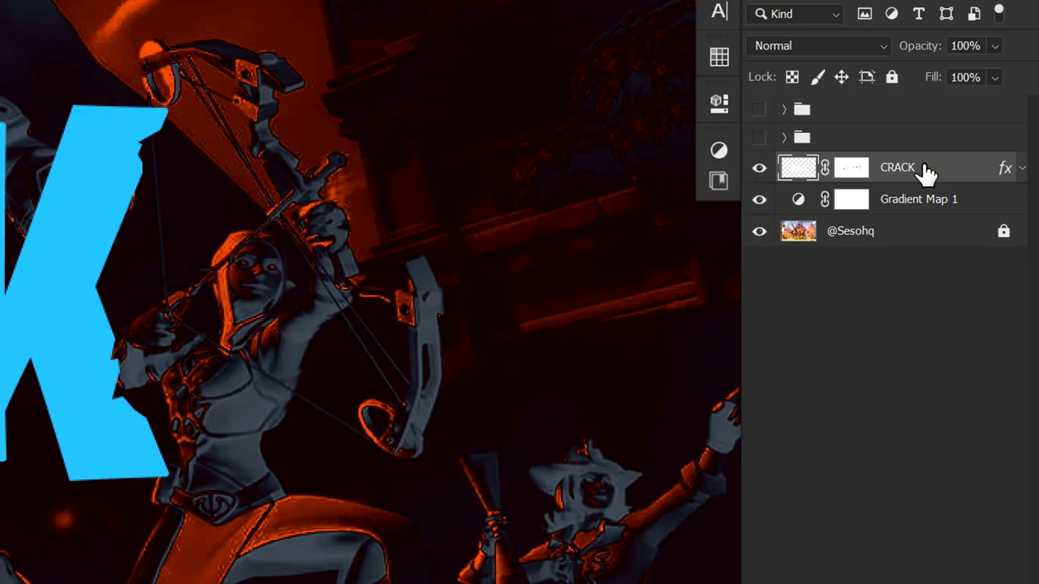
drag(954, 172, 959, 192)
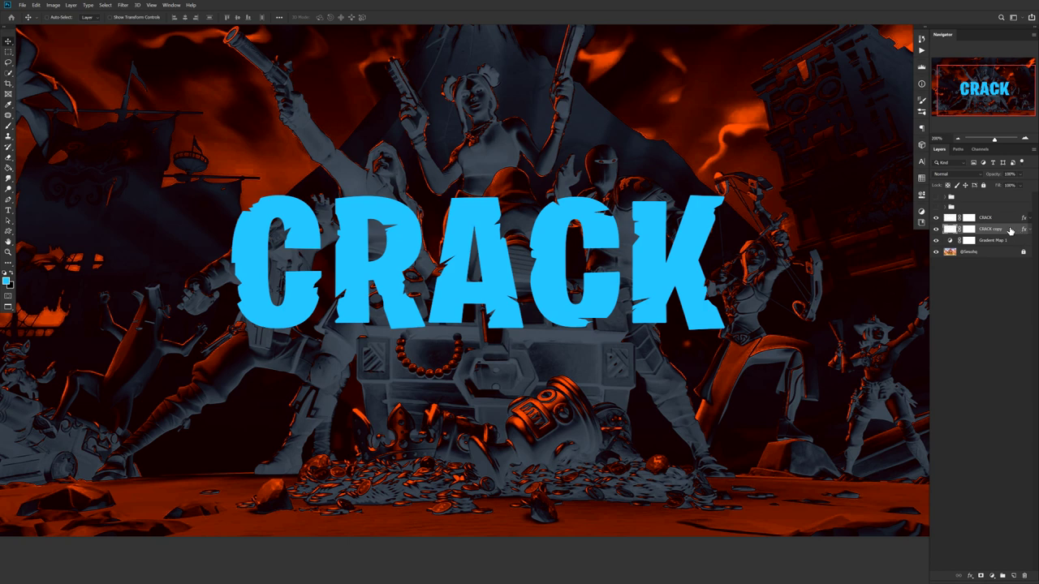
right_click(1010, 231)
click(968, 355)
Step: Add a Drop Shadow to the CRACK copy layer with a distance of 7 px and 100% opacity
double_click(1001, 234)
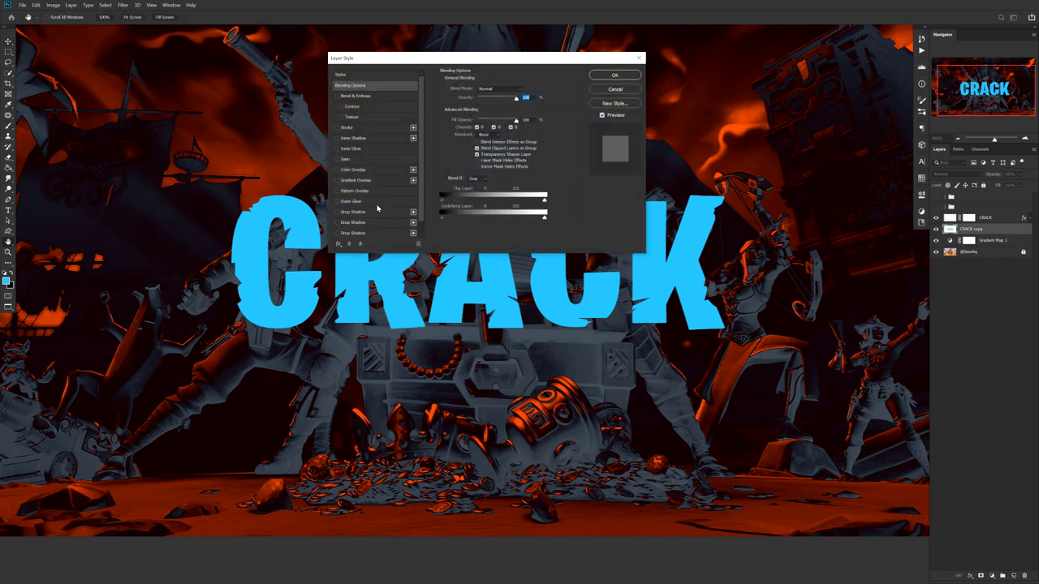
click(351, 213)
drag(460, 60, 823, 161)
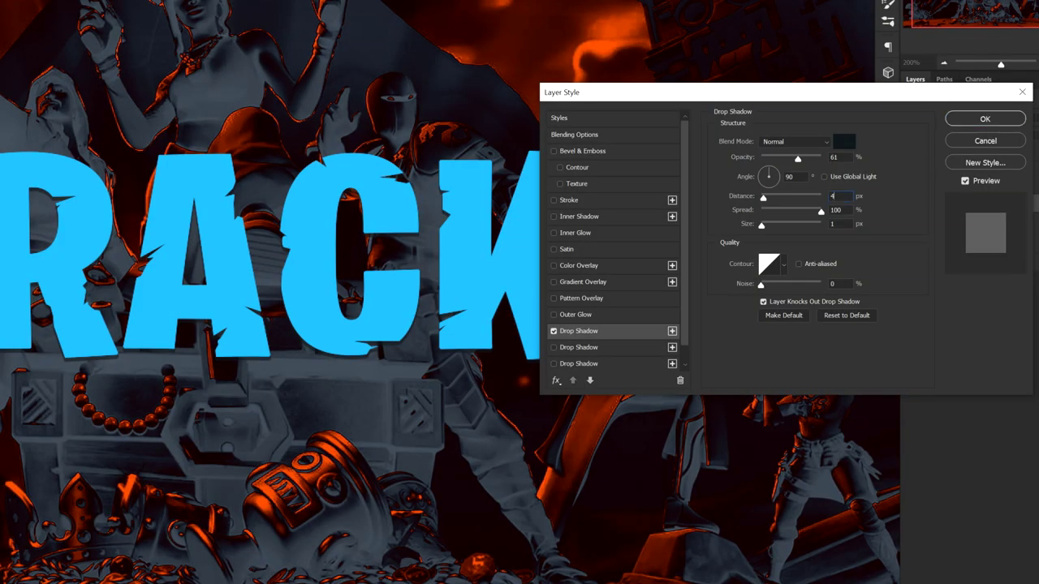
key(Up)
key(Up)
key(Up)
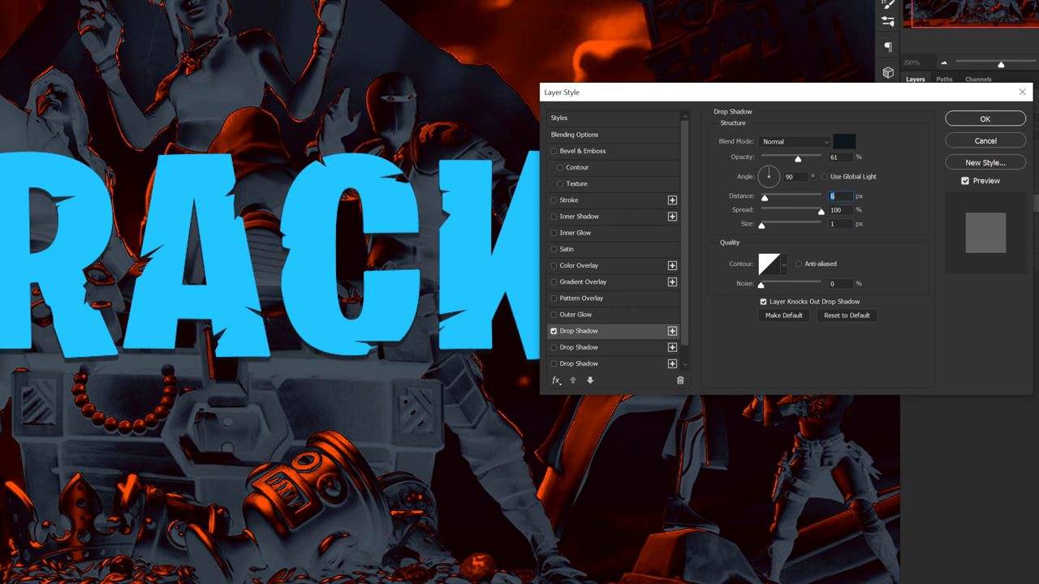
click(799, 160)
drag(811, 156, 839, 159)
Step: Set the drop shadow's colour to dark blue, hex 164c8f
click(844, 143)
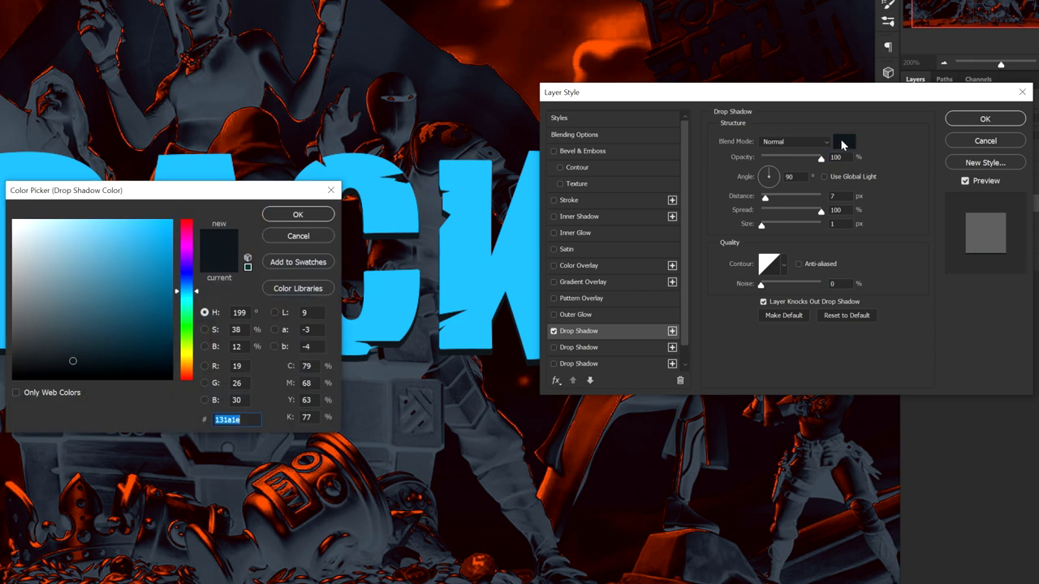
text(1fb6f4)
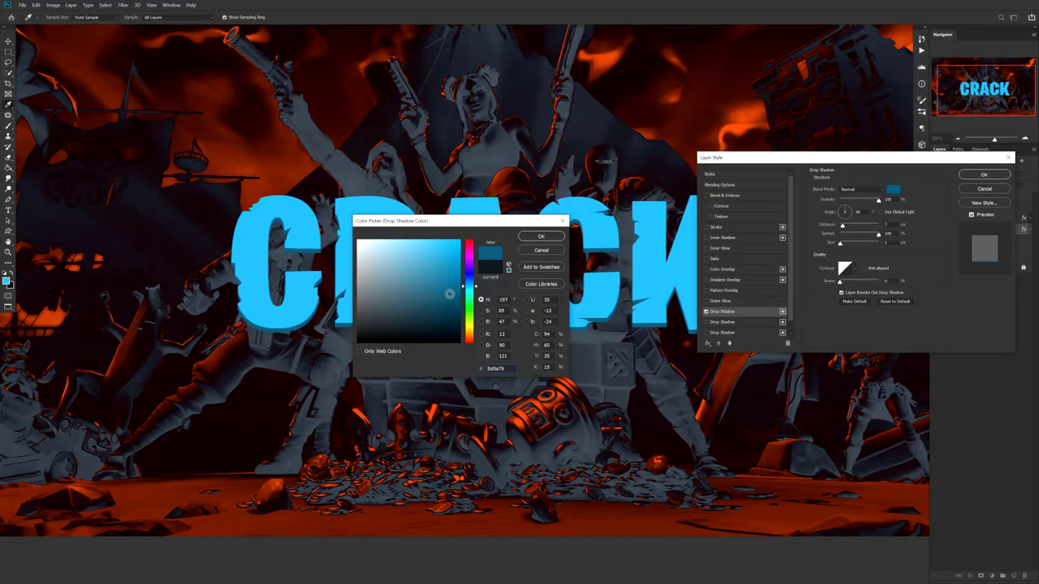
drag(475, 284, 472, 285)
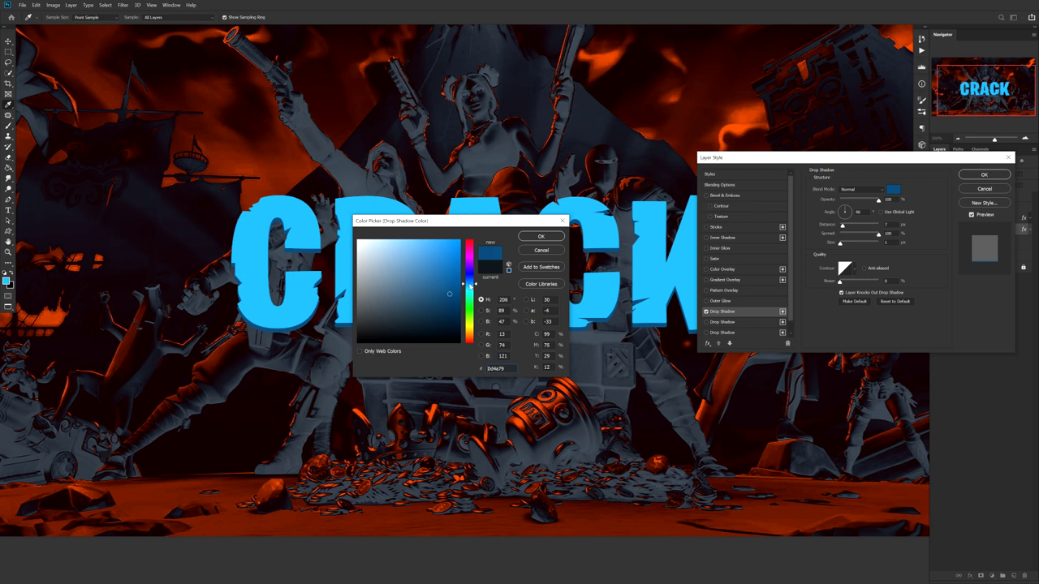
click(352, 204)
drag(469, 288, 469, 282)
drag(448, 247, 444, 284)
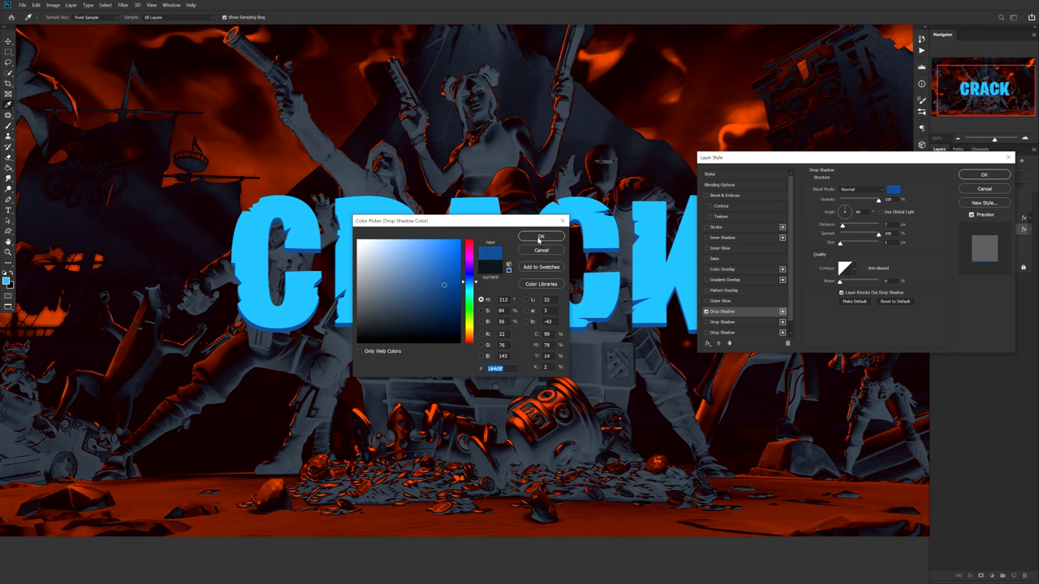
click(540, 237)
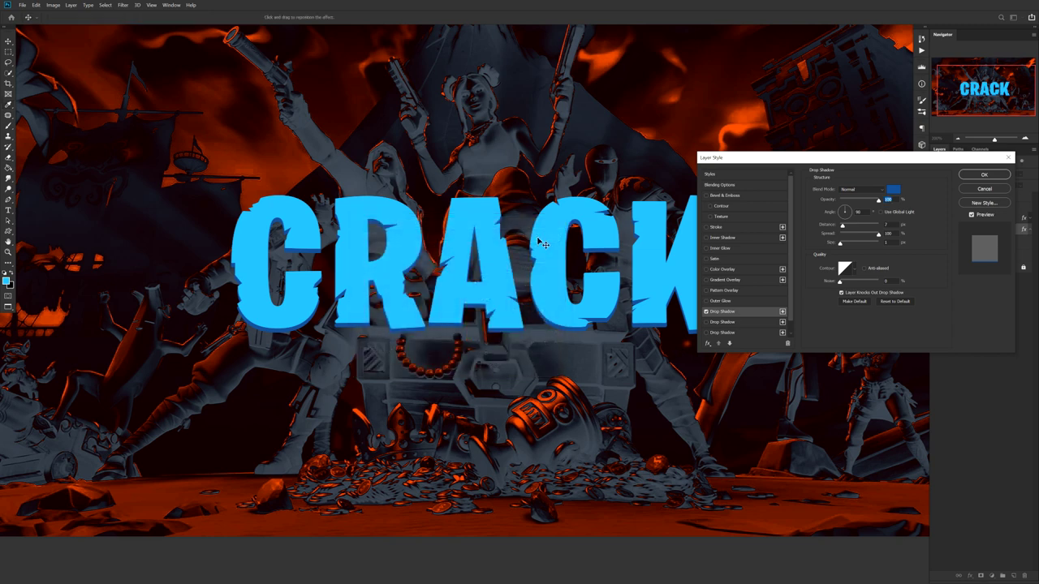
Step: Apply the Drop Shadow settings to the CRACK copy layer and collapse its effects list
click(985, 175)
scroll(691, 302, up, 1)
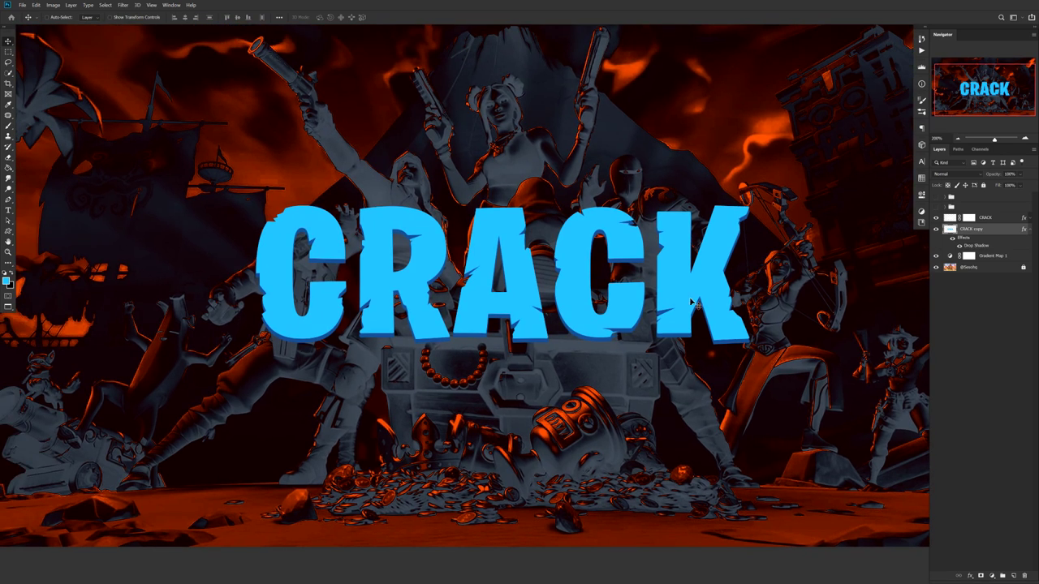
click(1030, 231)
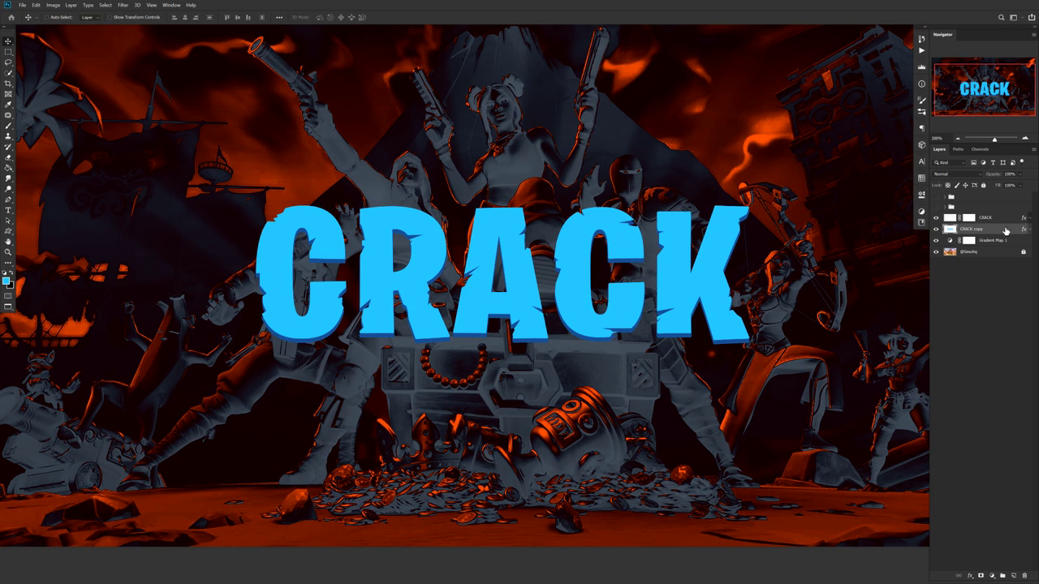
Step: Inspect the dark blue shadow along the cracks and lower edges of every letter in the CRACK title
scroll(360, 297, up, 3)
scroll(525, 299, up, 1)
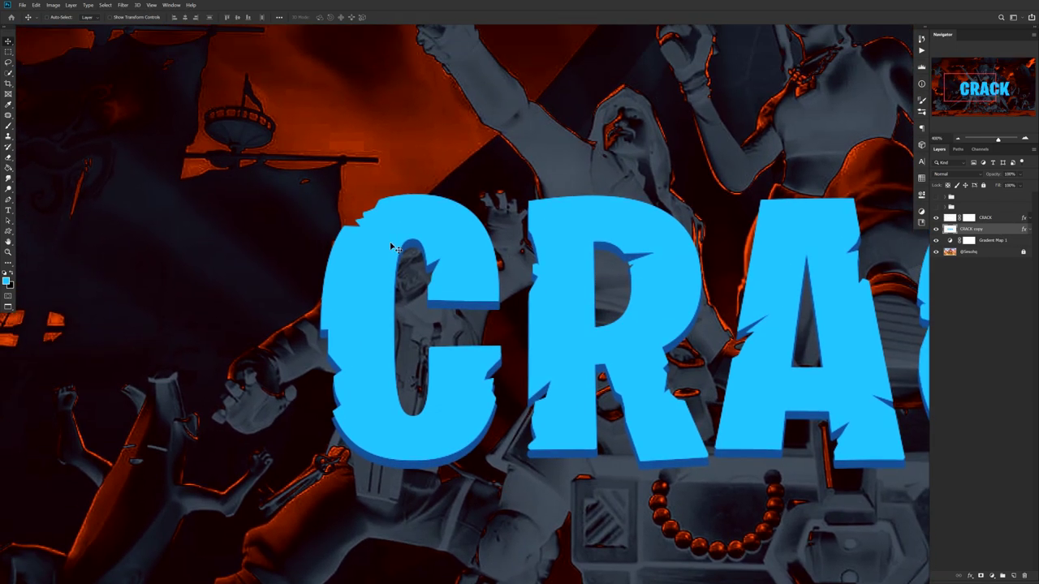
scroll(580, 278, up, 1)
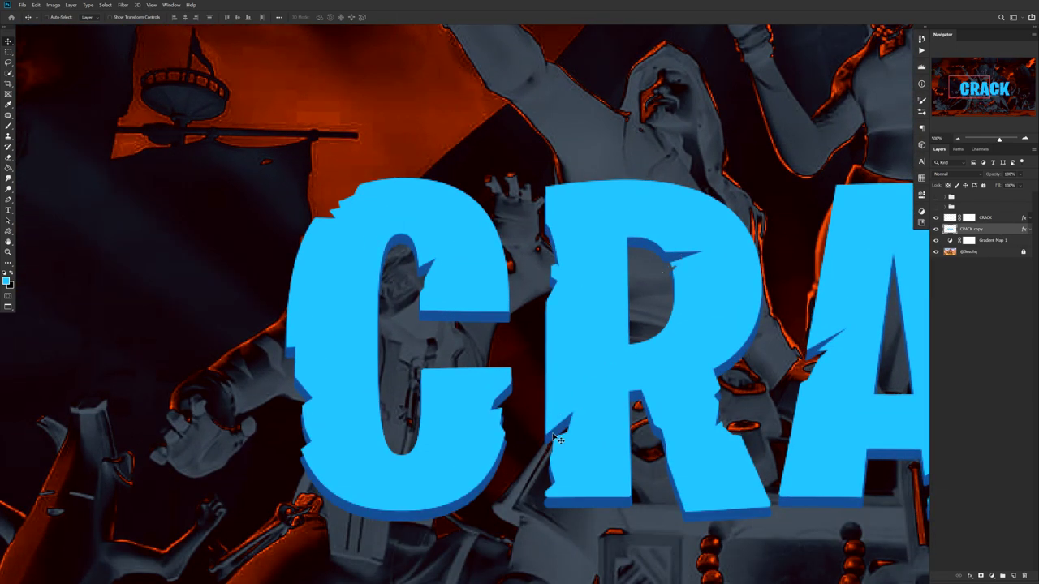
scroll(720, 406, right, 5)
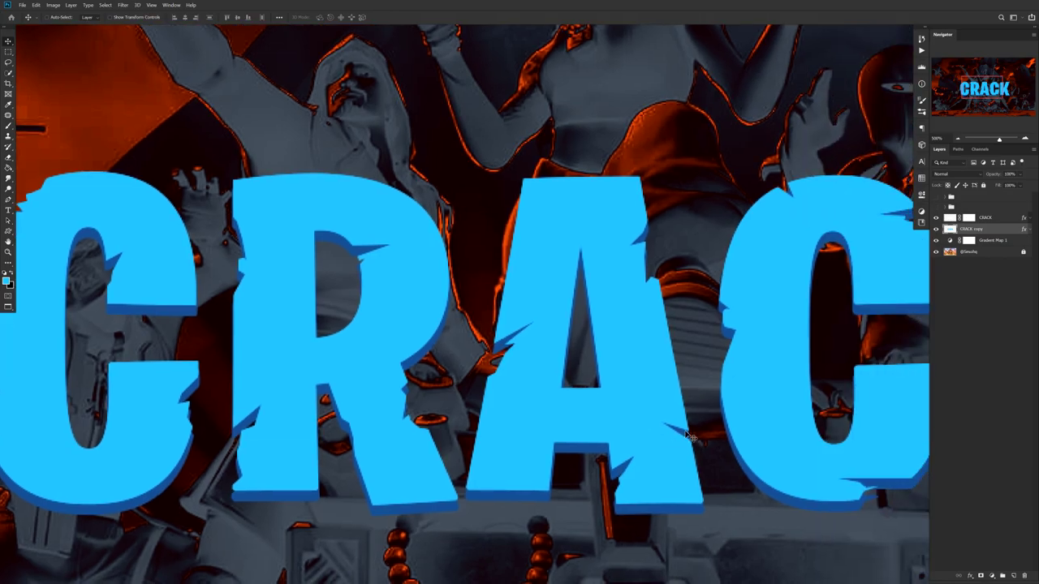
scroll(657, 428, right, 5)
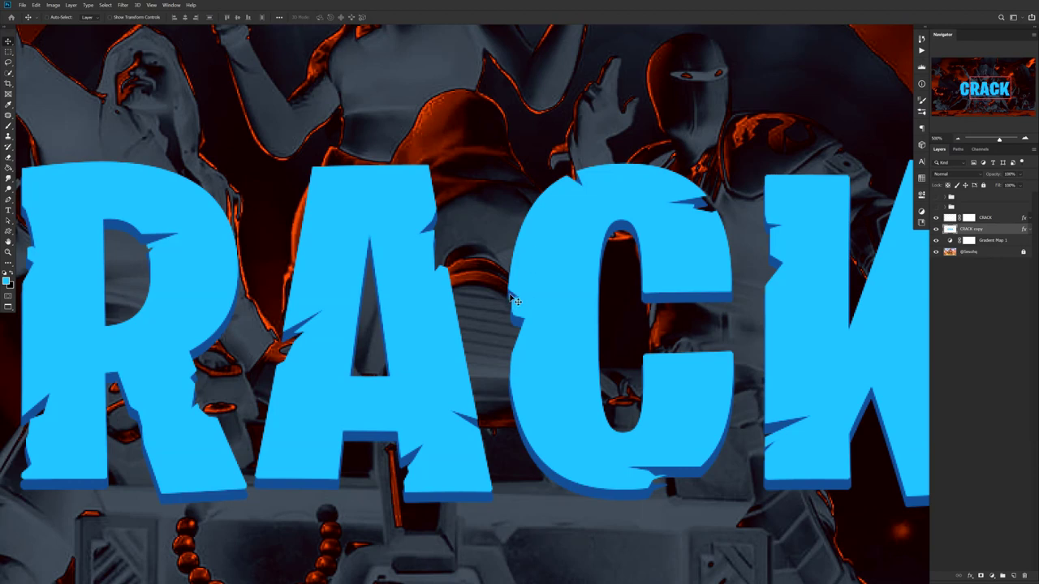
drag(650, 322, 427, 279)
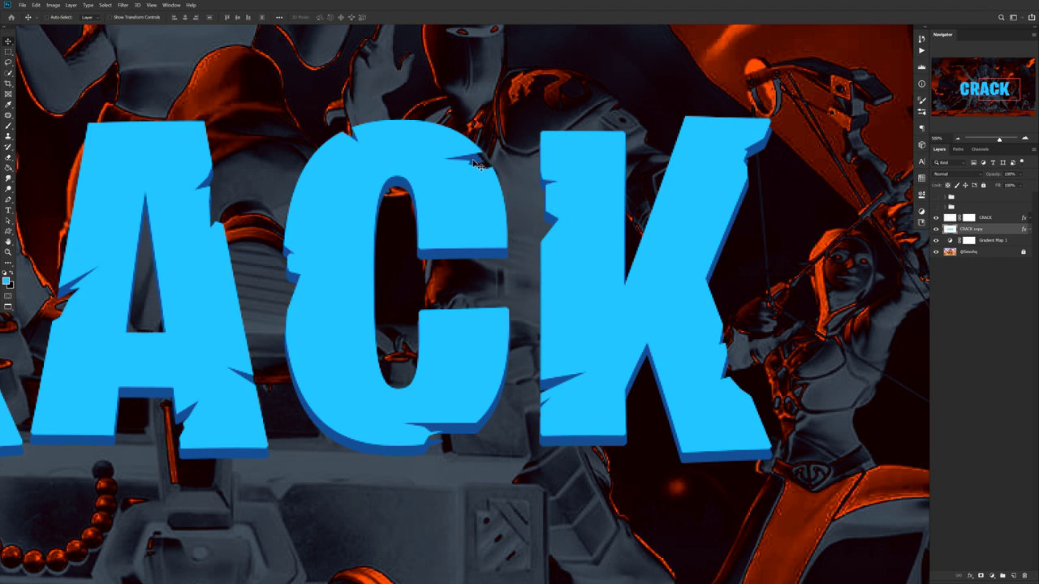
click(1030, 231)
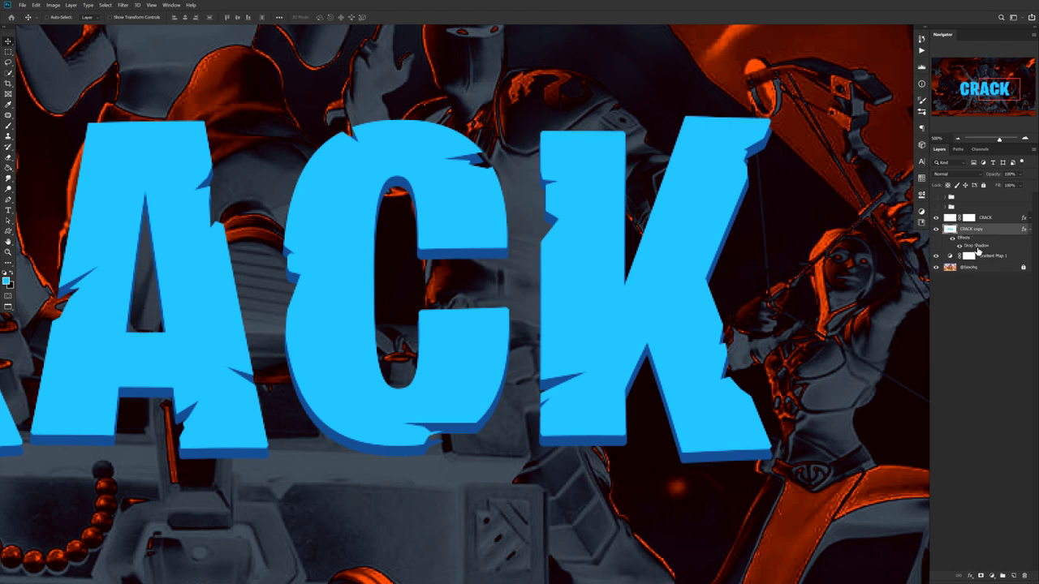
double_click(978, 247)
drag(845, 211, 850, 212)
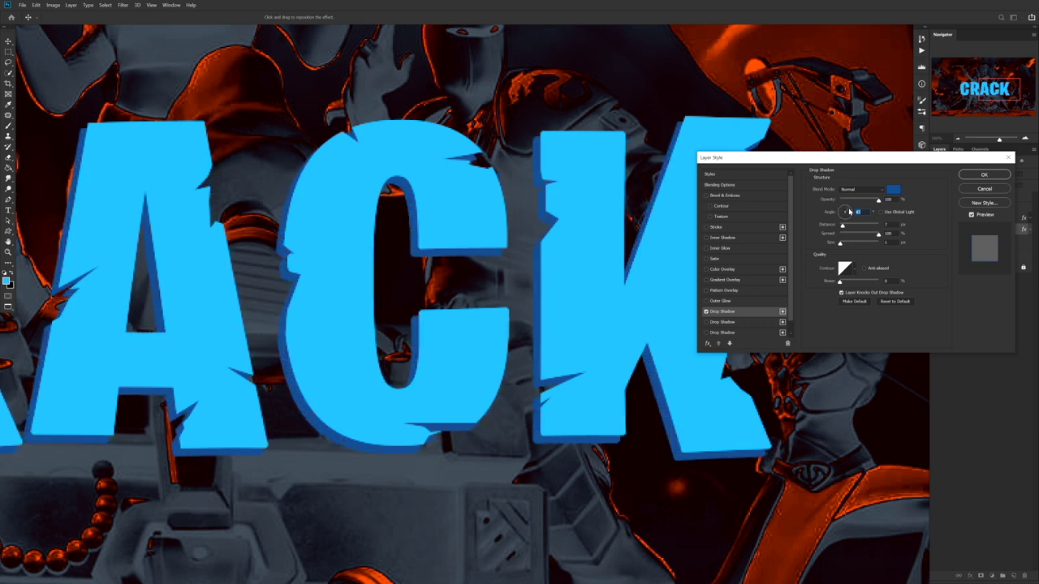
click(982, 191)
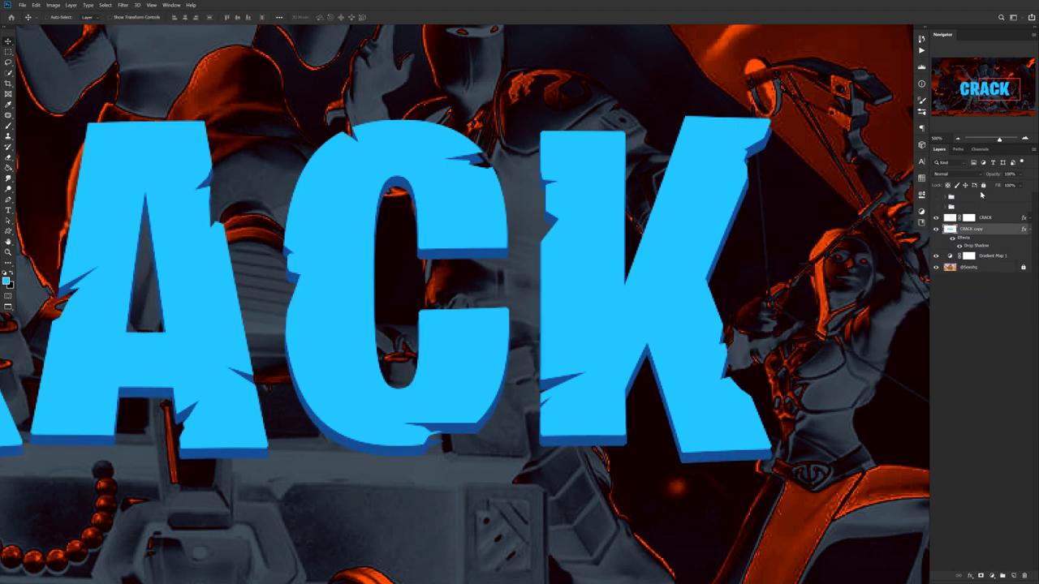
Step: Duplicate the CRACK layer beneath the CRACK copy layer and rasterize the new duplicate's layer style
scroll(528, 317, down, 5)
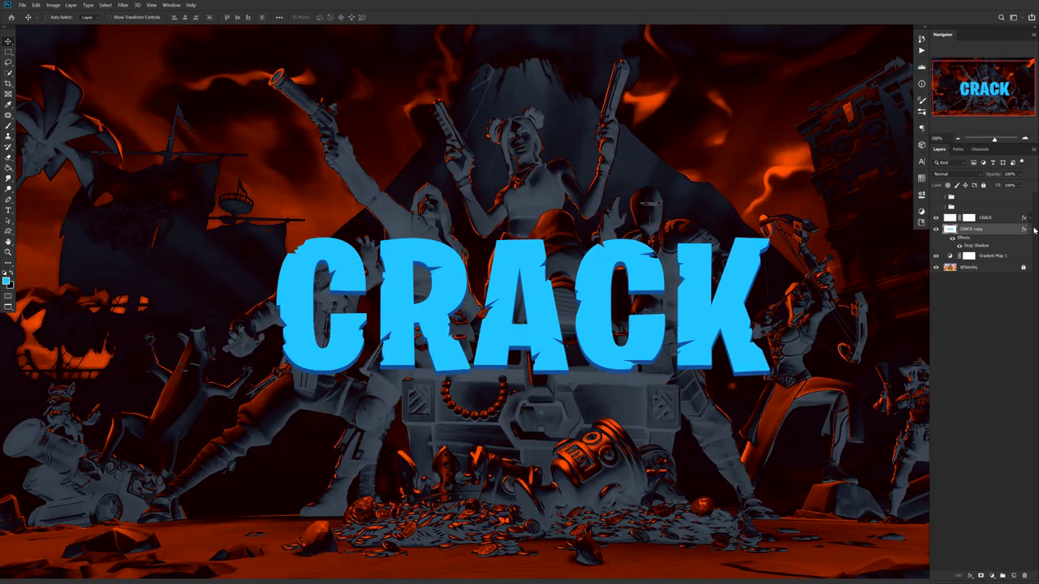
click(1030, 229)
drag(1000, 218, 996, 239)
right_click(996, 239)
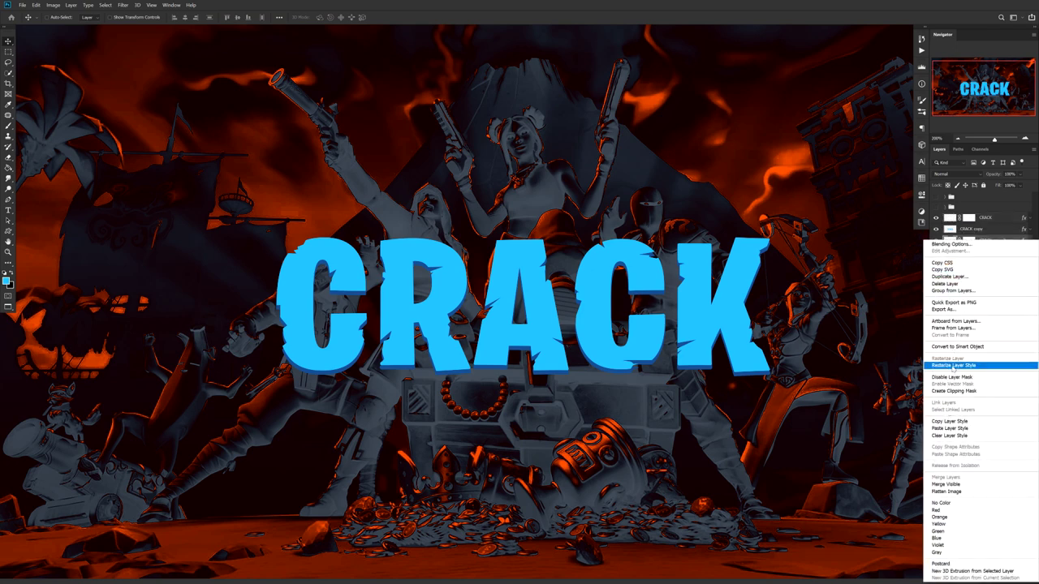
click(954, 366)
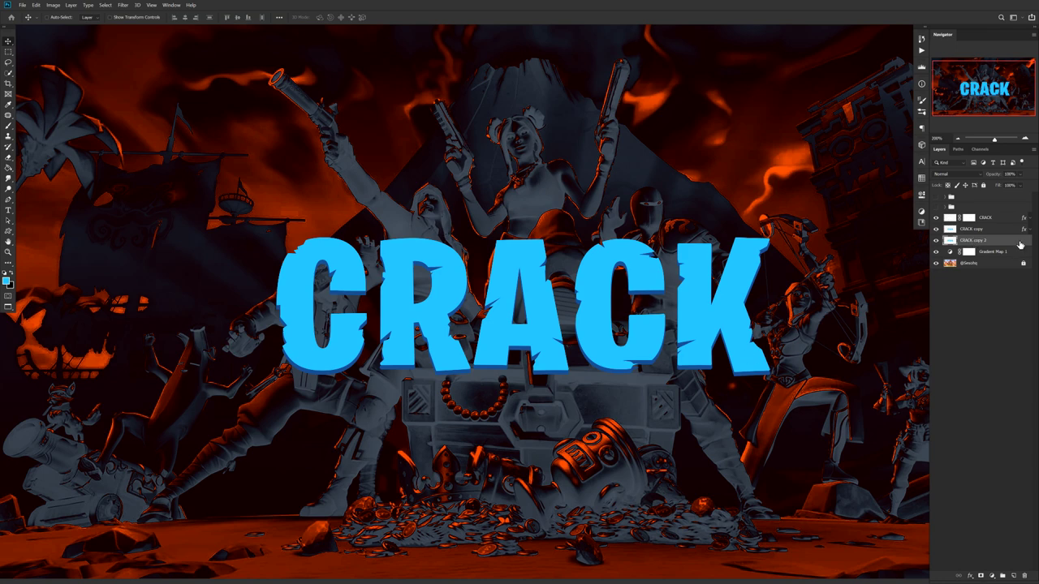
Step: Add a Drop Shadow to the CRACK copy 2 layer in a lighter blue with a distance of 11 px
double_click(1002, 243)
click(723, 311)
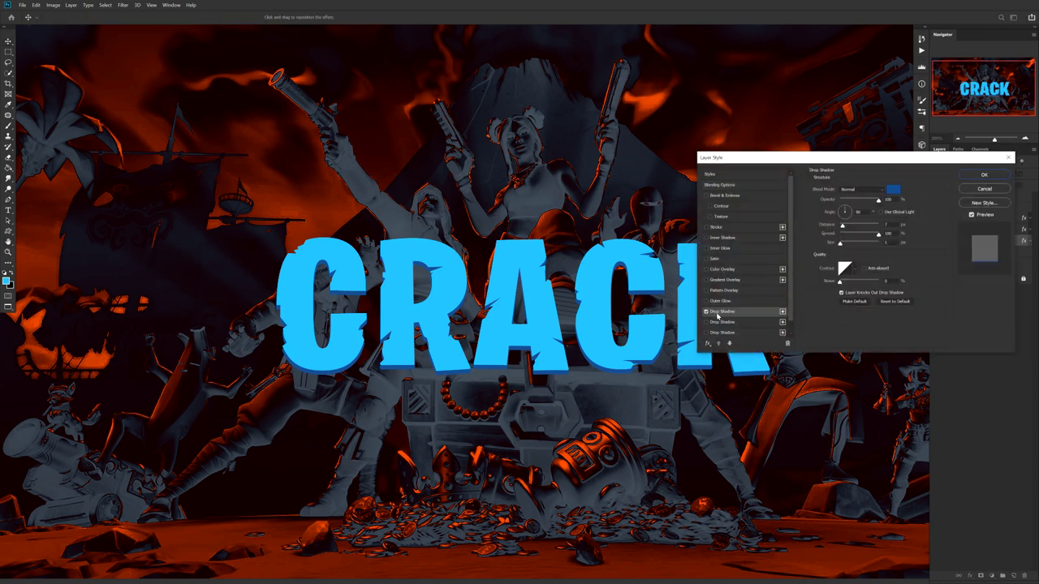
click(895, 189)
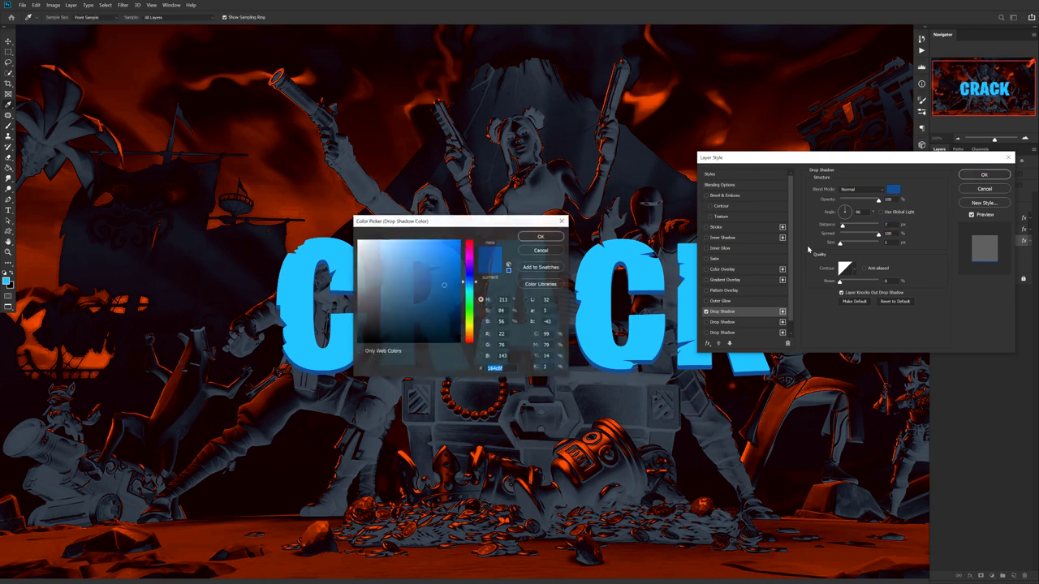
click(427, 254)
click(548, 237)
key(Up)
key(Up)
key(Up)
key(Up)
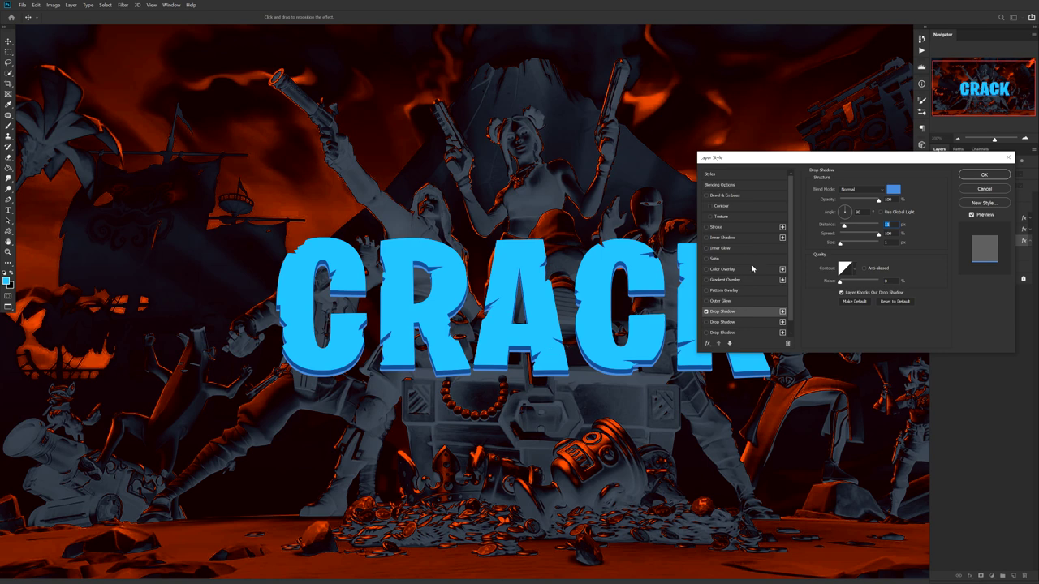
Step: Change the CRACK copy 2 drop shadow's colour to off-white, hex dbdbdb
click(893, 189)
drag(371, 250, 358, 254)
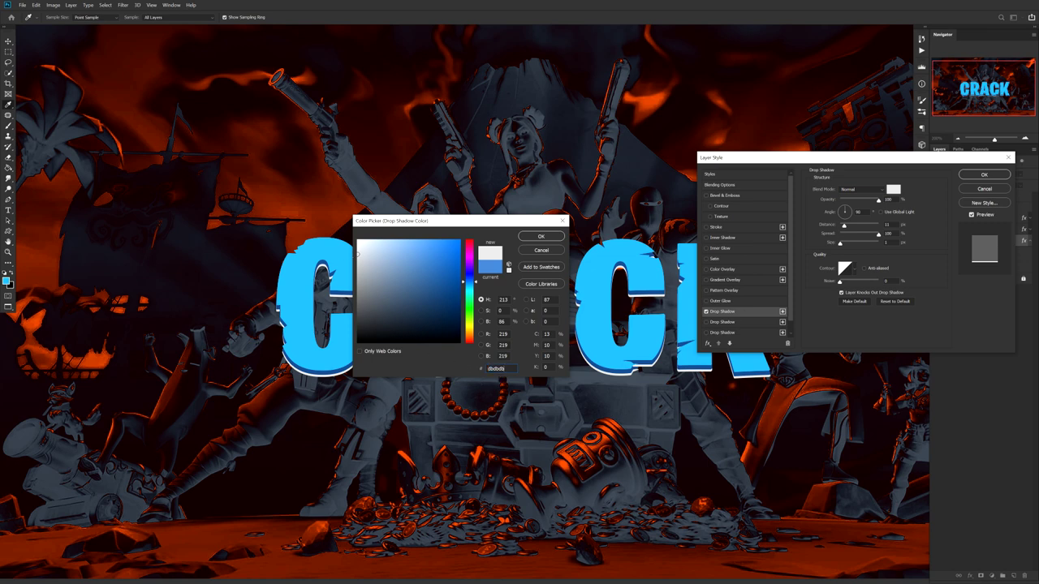
click(540, 237)
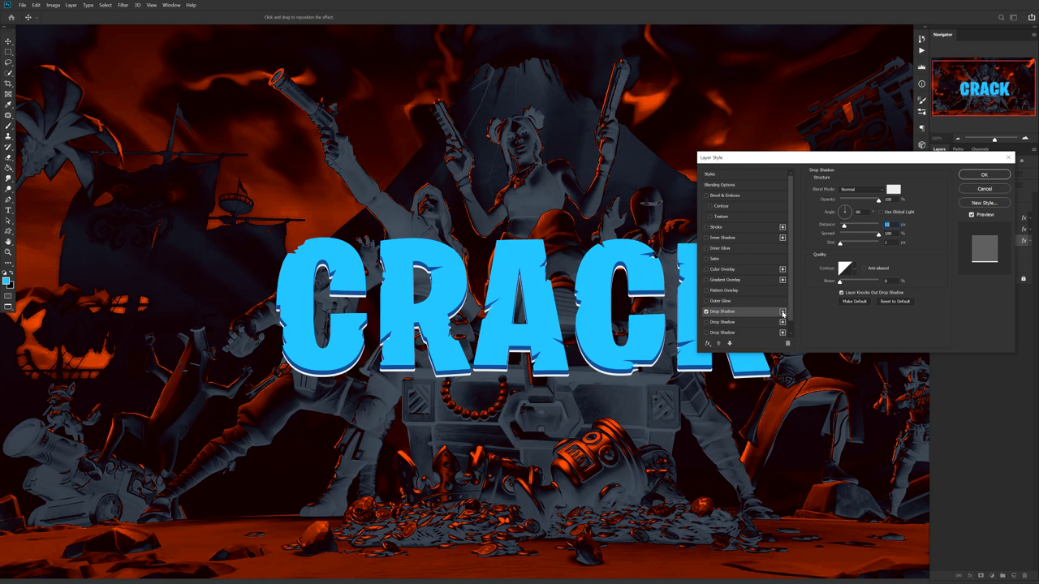
Step: Add a second Drop Shadow to the CRACK copy 2 layer and set its colour to dark grey
click(783, 312)
click(725, 322)
click(892, 189)
drag(382, 303, 341, 320)
click(541, 236)
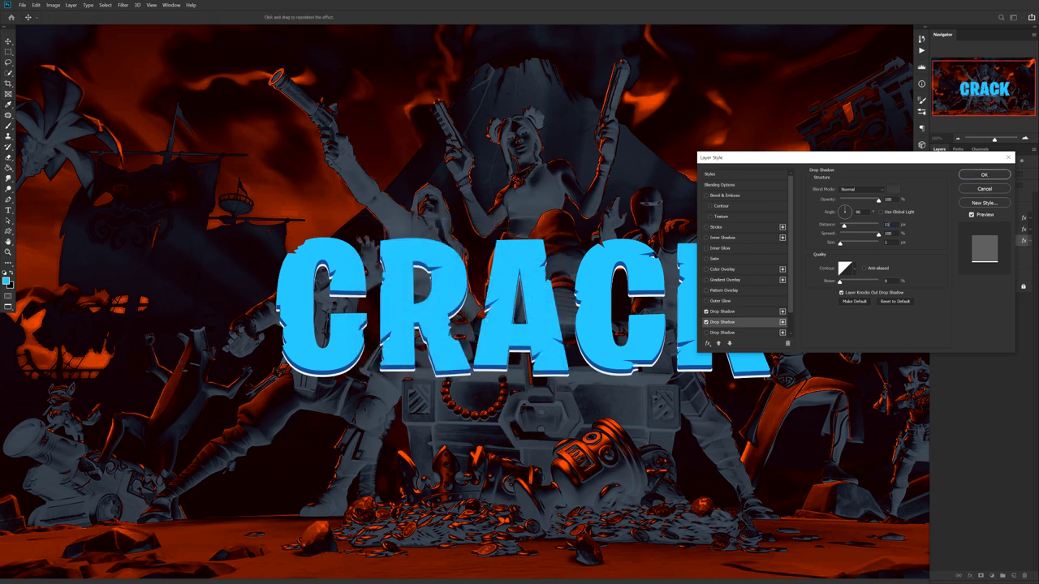
Step: Set the second drop shadow's distance to 15 px and apply the layer style
key(Up)
key(Up)
key(Up)
key(Up)
key(Up)
key(Down)
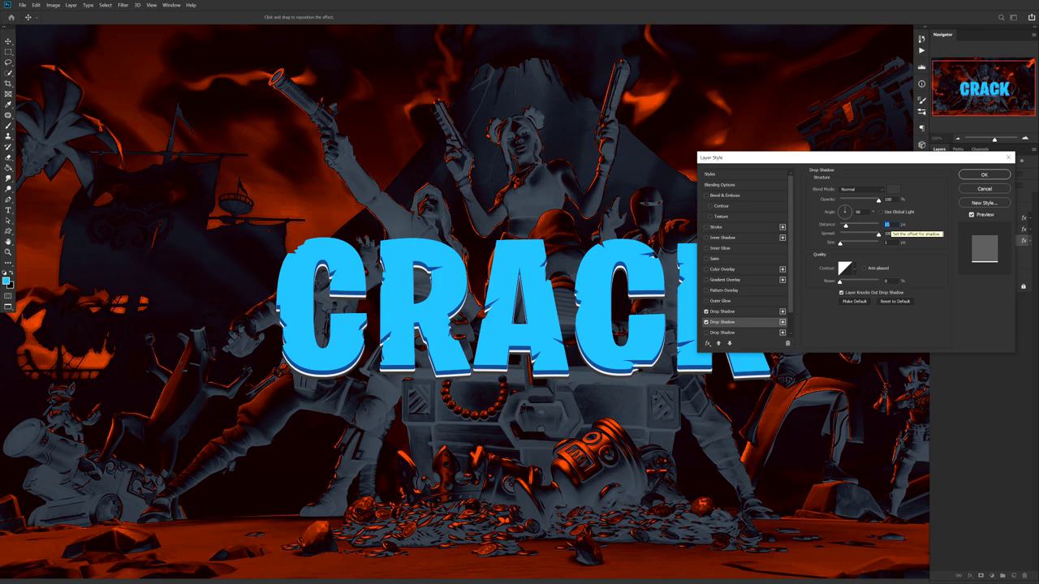
click(984, 174)
drag(786, 240, 732, 242)
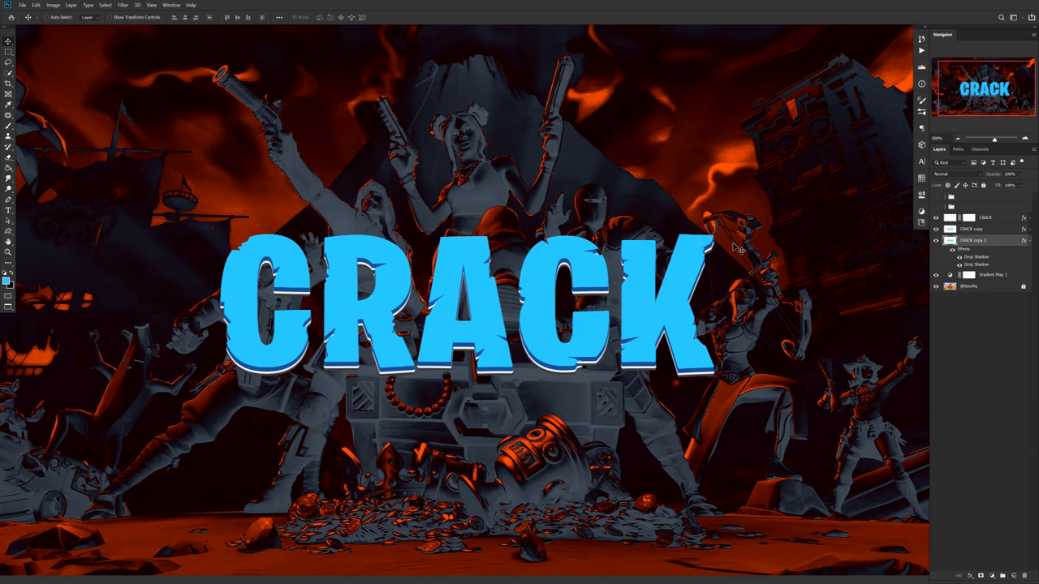
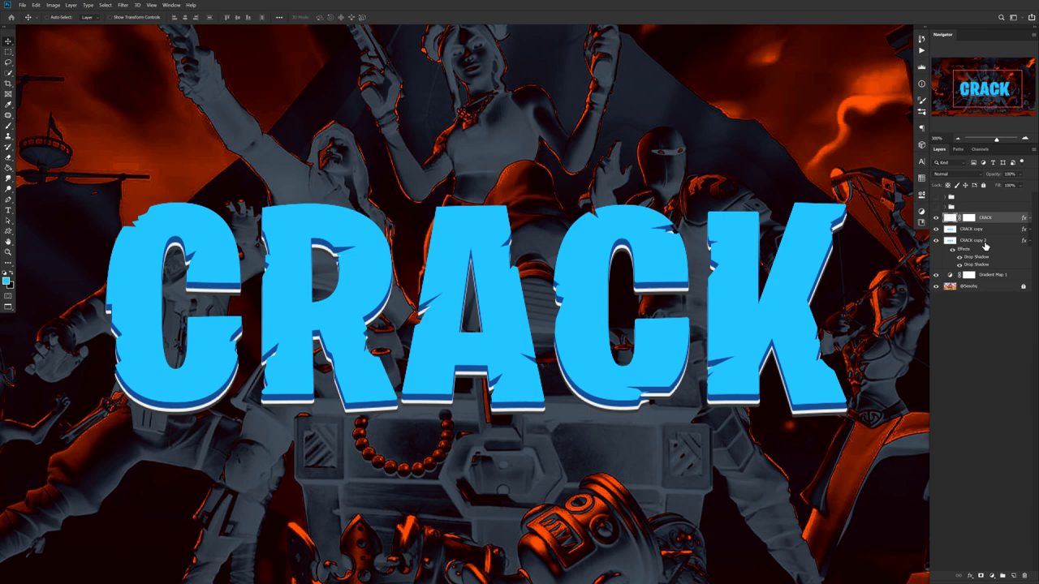
Step: Group the CRACK, CRACK copy and CRACK copy 2 layers and name the group Text
shift+click(985, 243)
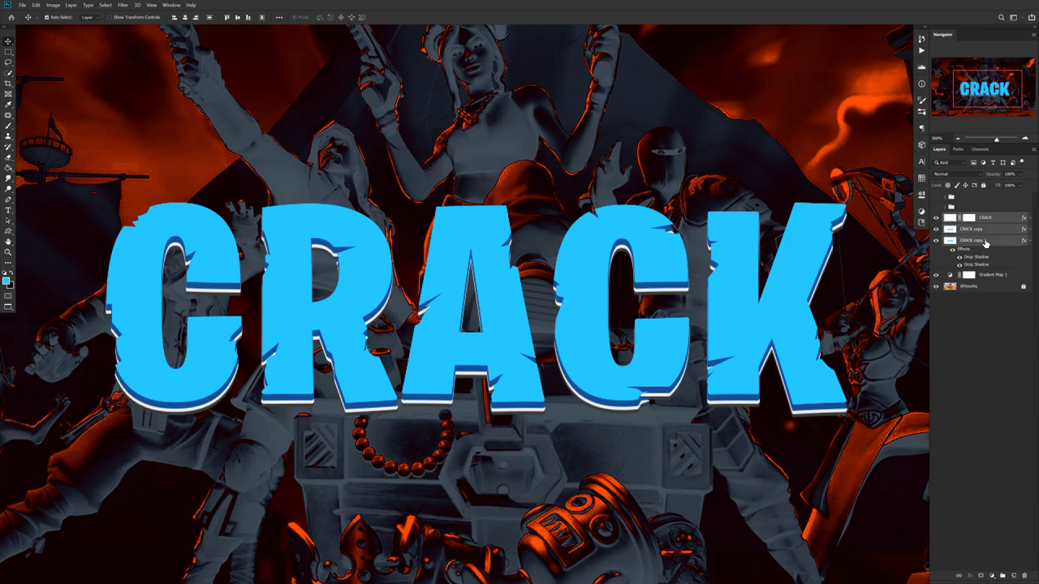
key(ctrl+g)
click(936, 217)
click(936, 217)
double_click(966, 217)
text(Text)
key(Return)
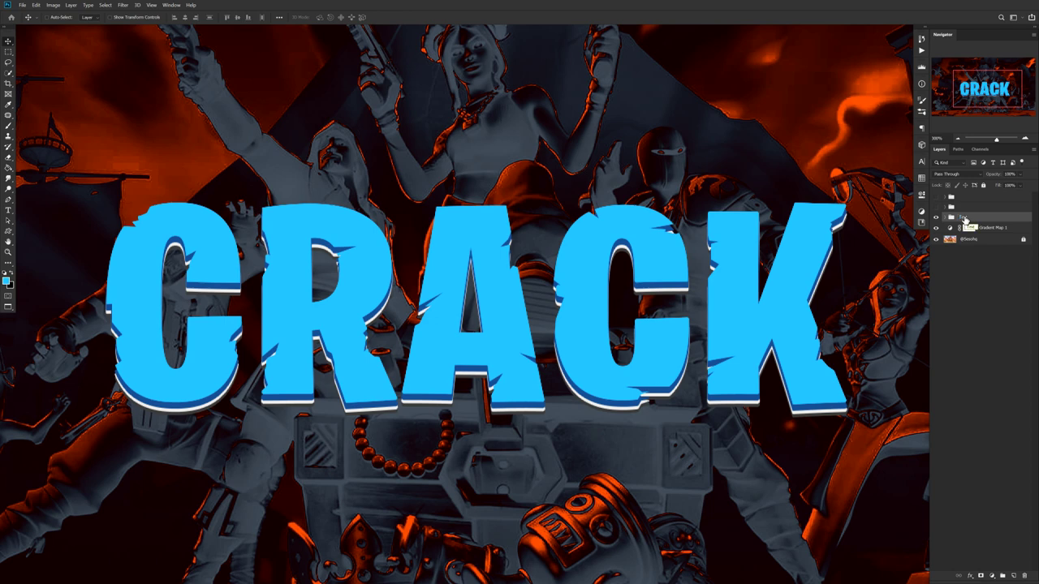
Step: Duplicate the Text group beneath the original and merge the duplicate into a single layer
mouse_move(994, 219)
mouse_down()
mouse_move(1014, 223)
mouse_move(1005, 228)
mouse_up()
key(ctrl+e)
drag(816, 310, 842, 151)
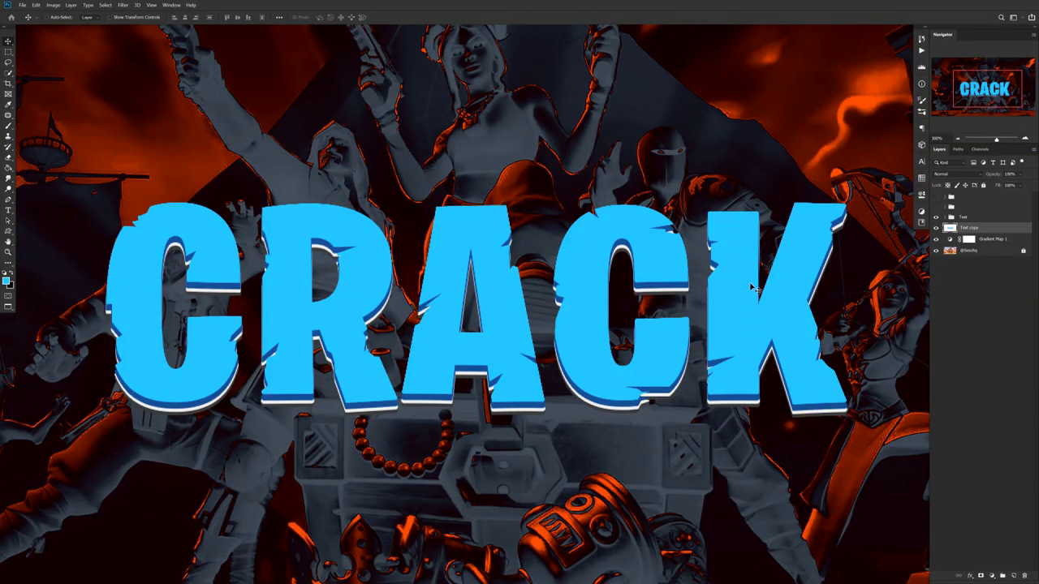
double_click(1001, 228)
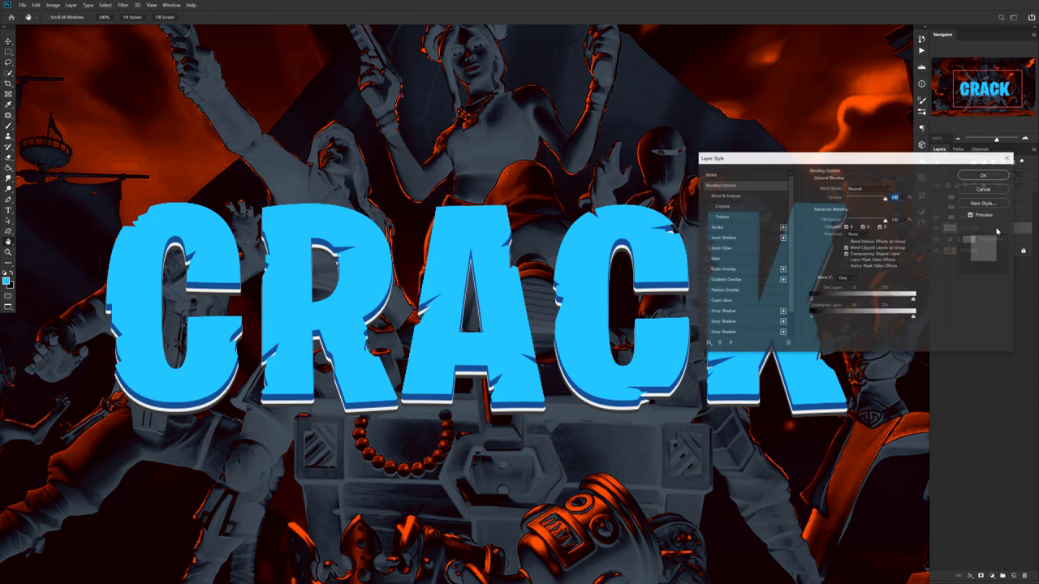
click(984, 189)
double_click(995, 229)
key(Escape)
Step: Add a Drop Shadow to the Text copy layer with a distance of 0 px and a size of 13 px
double_click(994, 233)
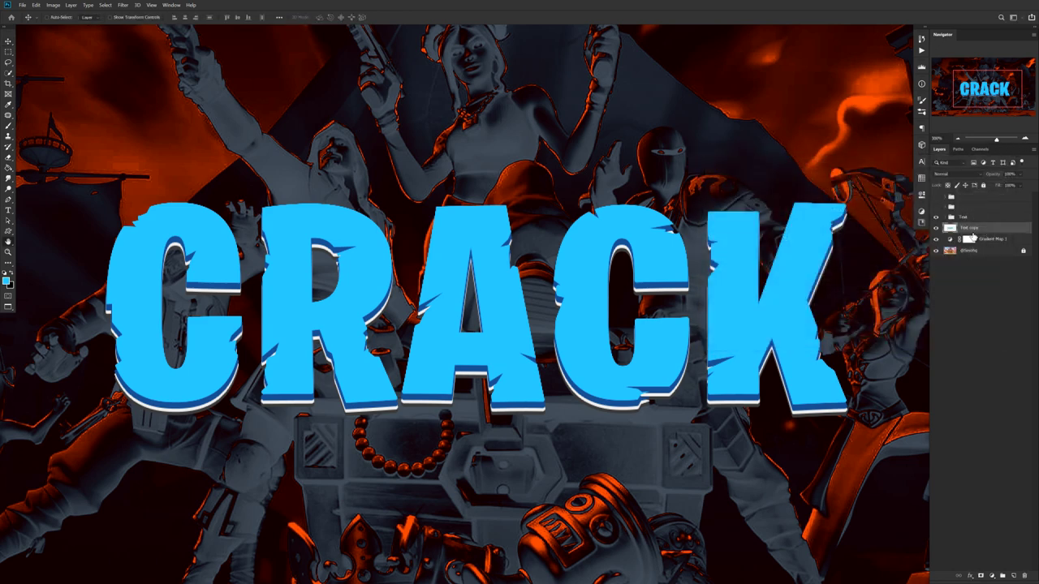
click(722, 312)
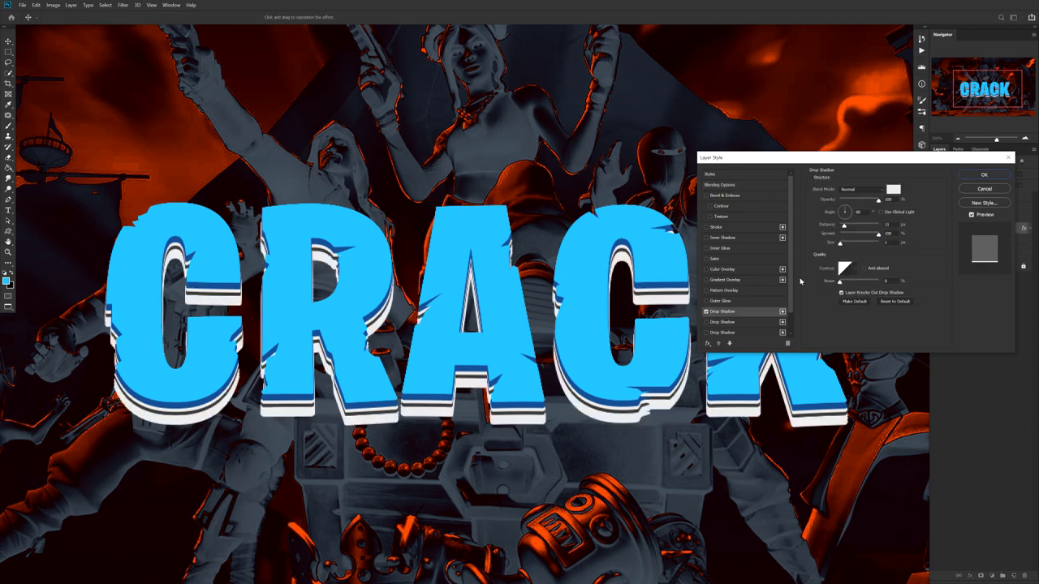
drag(846, 228, 840, 228)
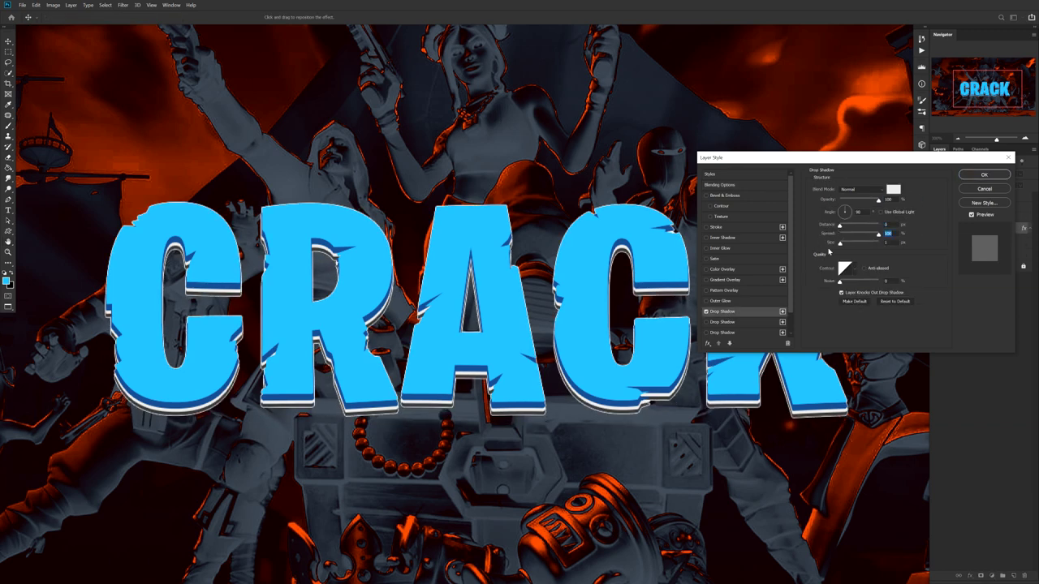
key(Tab)
drag(840, 244, 845, 245)
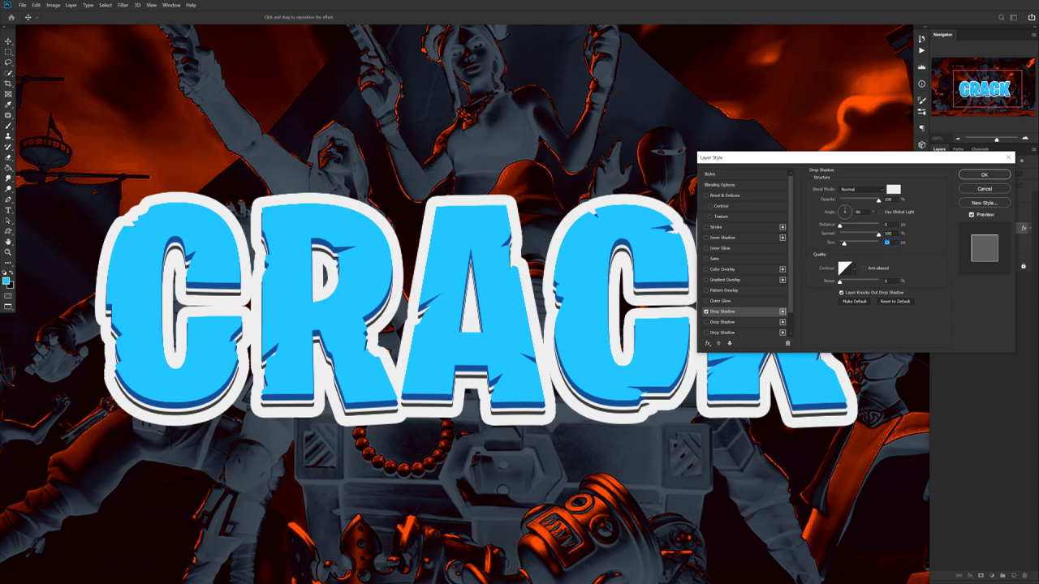
Step: Set the Text copy drop shadow's colour to near-black navy, about hex 020912, and apply the layer style
drag(863, 163, 462, 24)
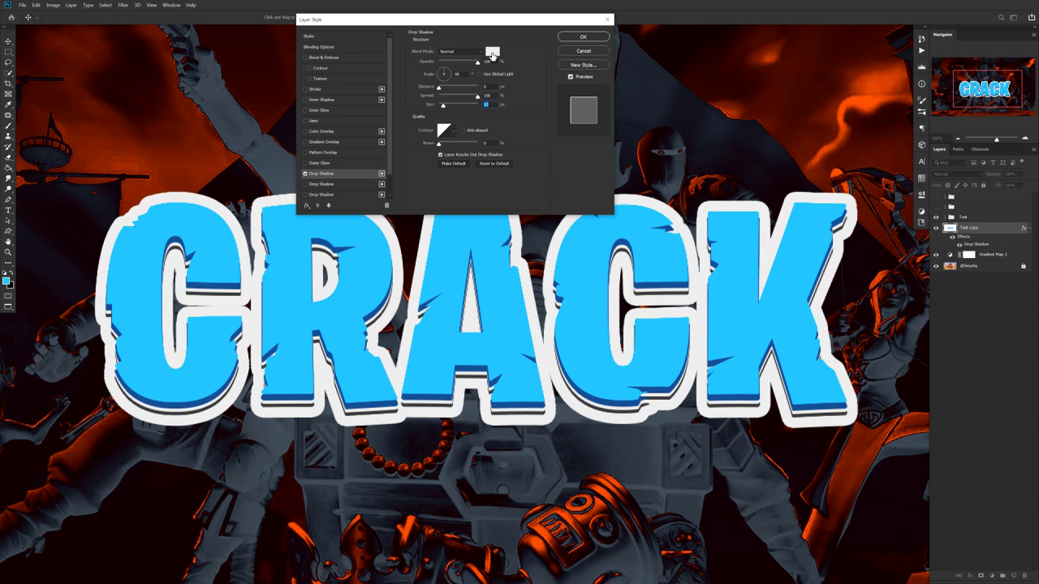
click(492, 53)
click(662, 268)
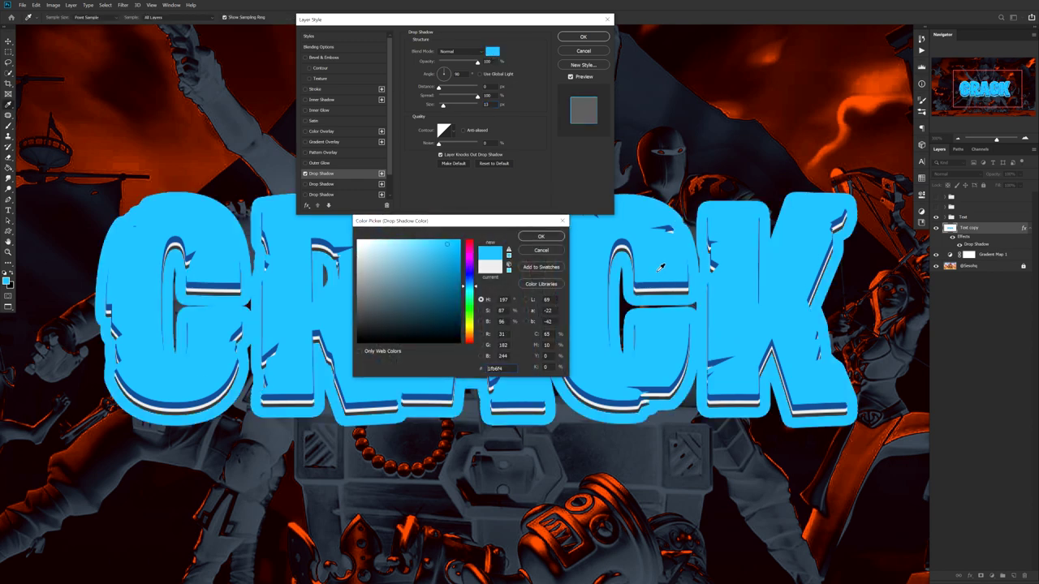
mouse_move(475, 288)
mouse_down()
mouse_move(452, 304)
mouse_move(446, 333)
mouse_up()
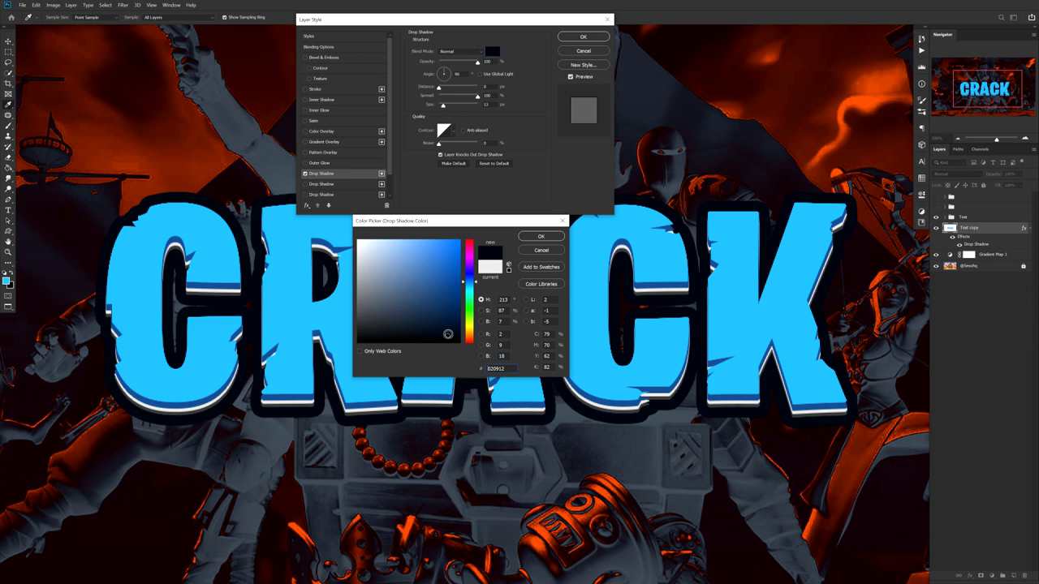
drag(448, 334, 467, 371)
click(449, 334)
click(540, 236)
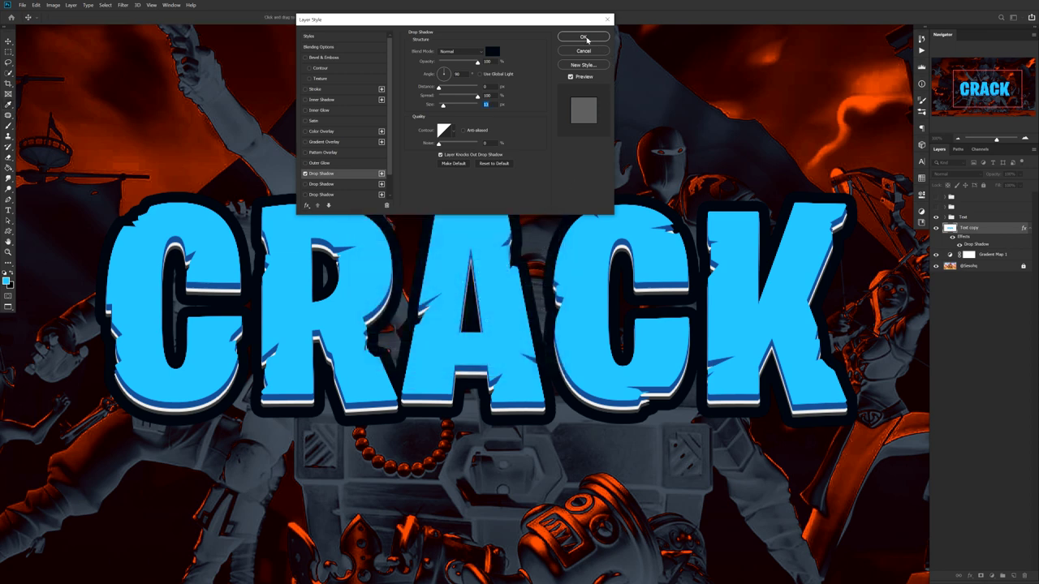
click(587, 38)
scroll(544, 216, down, 1)
drag(562, 245, 567, 231)
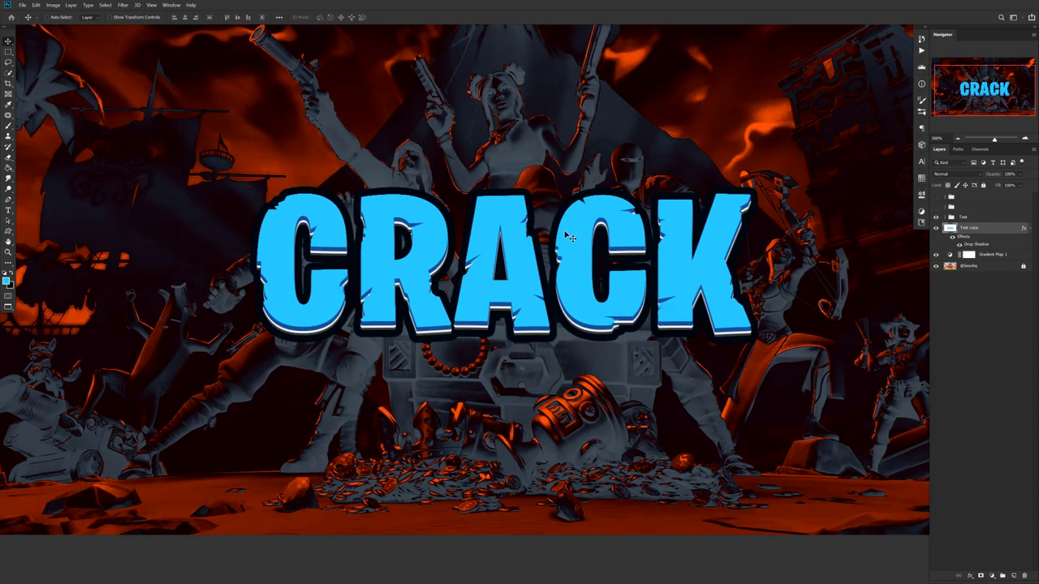
Step: Hide the Gradient Map 1 and background artwork layers and add a new empty layer above Text copy
scroll(564, 235, up, 4)
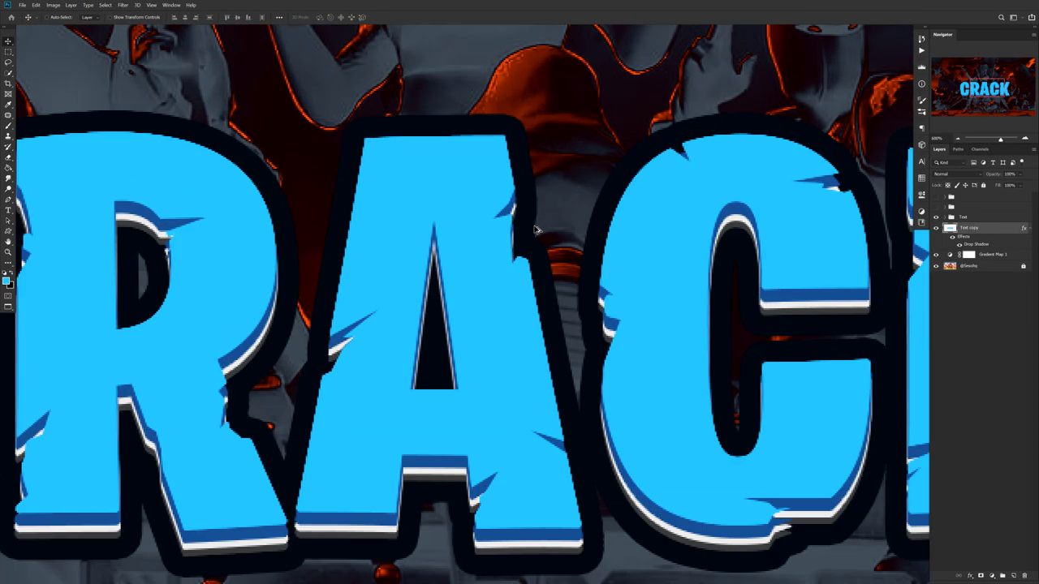
click(936, 259)
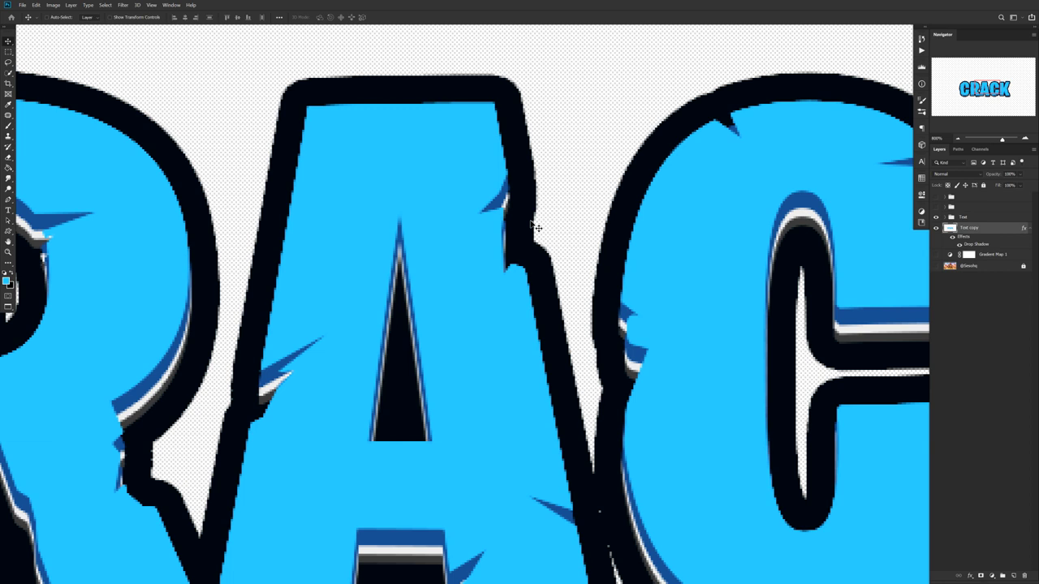
scroll(611, 285, down, 3)
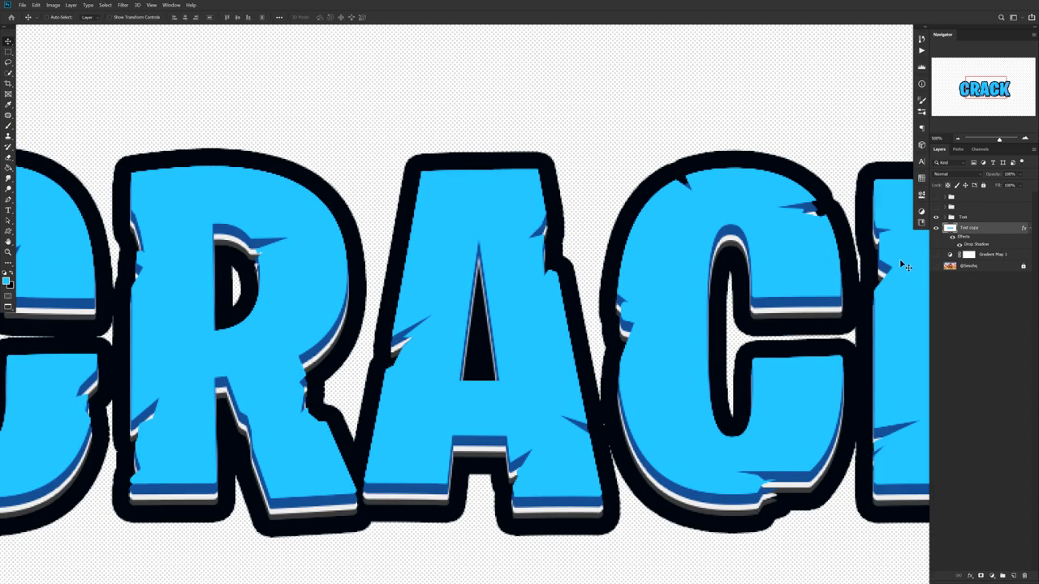
drag(390, 262, 752, 257)
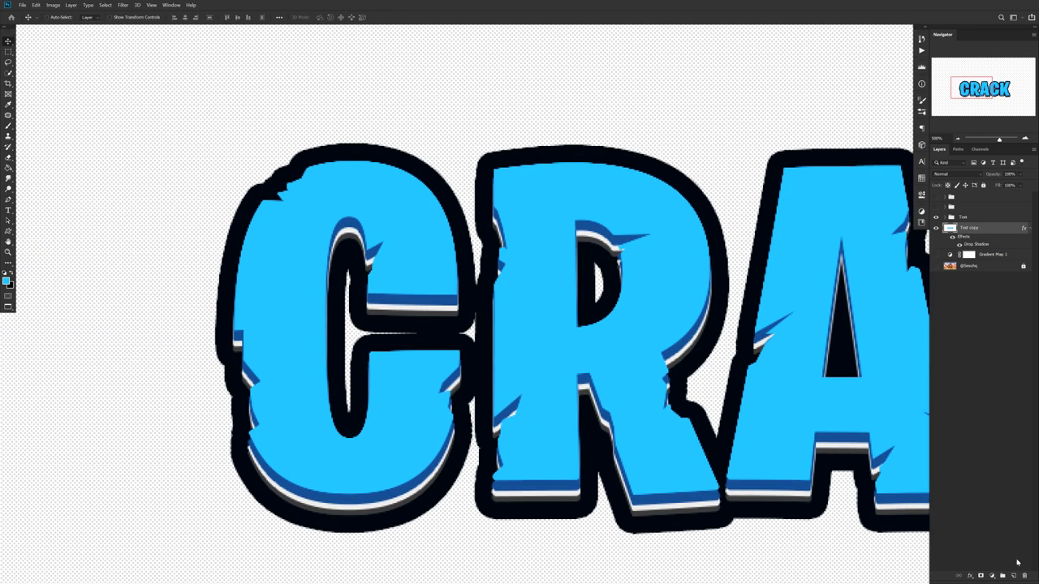
click(1015, 575)
key(p)
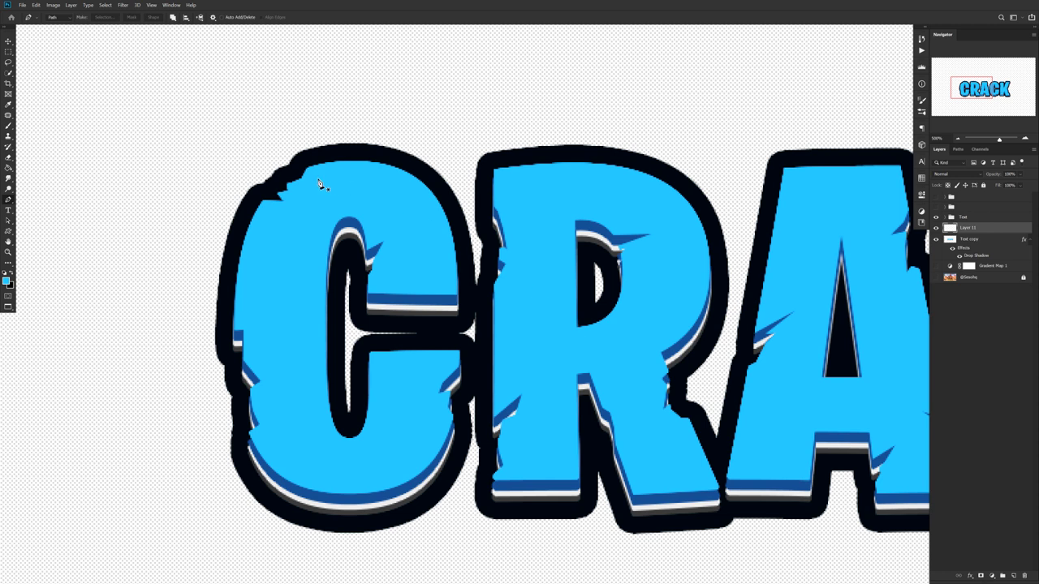
Step: Start a Pen path along the dark outline's outer edge, tracing the first C's upper chipped corner and outer side
scroll(281, 153, up, 3)
click(370, 142)
click(285, 155)
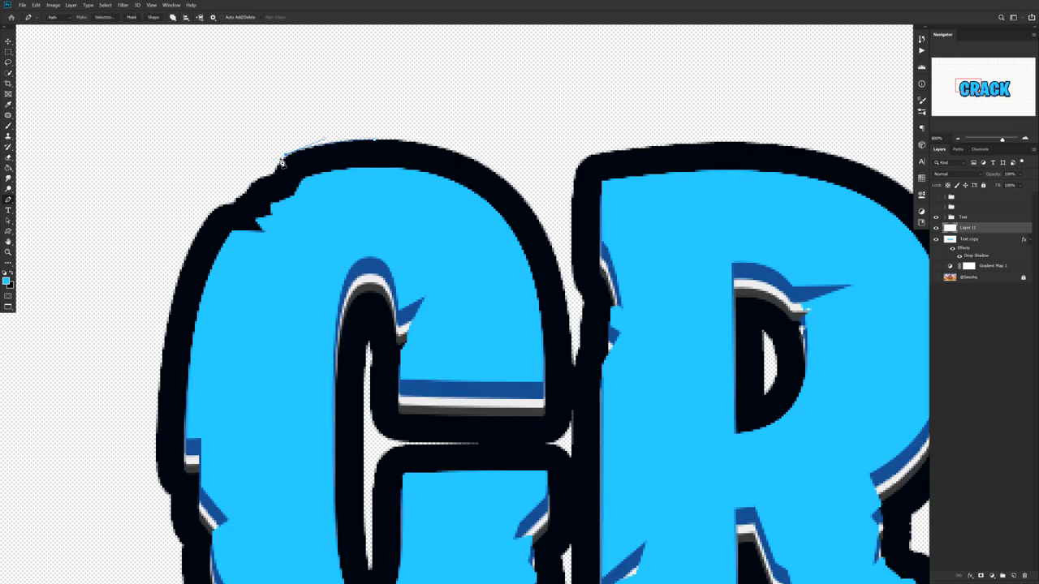
click(280, 173)
drag(241, 211, 324, 120)
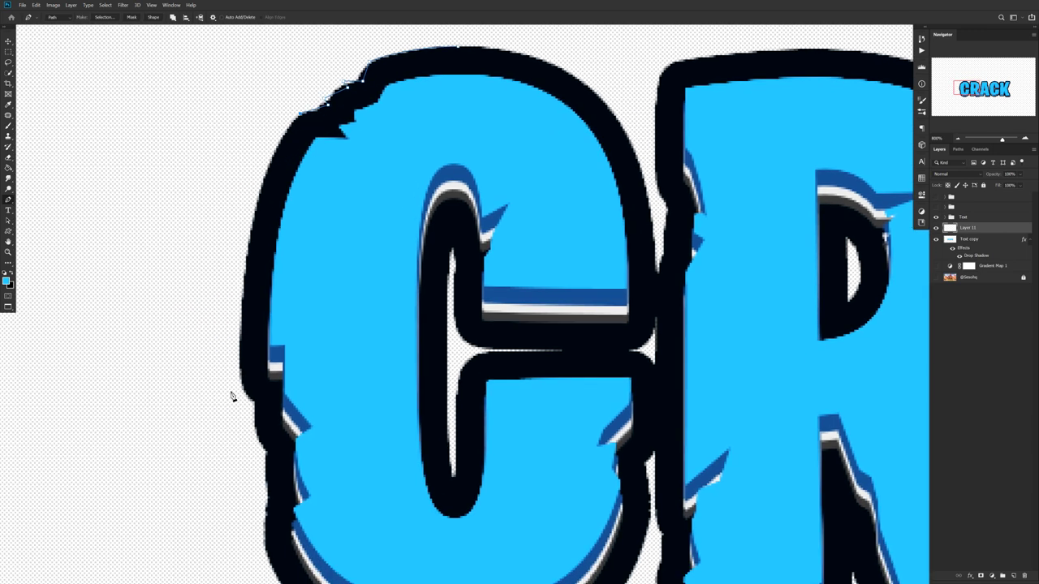
drag(242, 381, 254, 403)
drag(266, 449, 279, 394)
Step: Continue the Pen path around the base of the first C and onto the lower outer edge of the R
drag(465, 583, 424, 485)
drag(410, 439, 595, 447)
click(606, 242)
click(618, 222)
click(617, 307)
click(625, 306)
click(623, 353)
click(617, 373)
click(621, 417)
Step: Continue the Pen path with sharp corners along the bottoms of the R and A, including the notch between the A's legs
drag(807, 410, 566, 365)
click(517, 369)
click(596, 347)
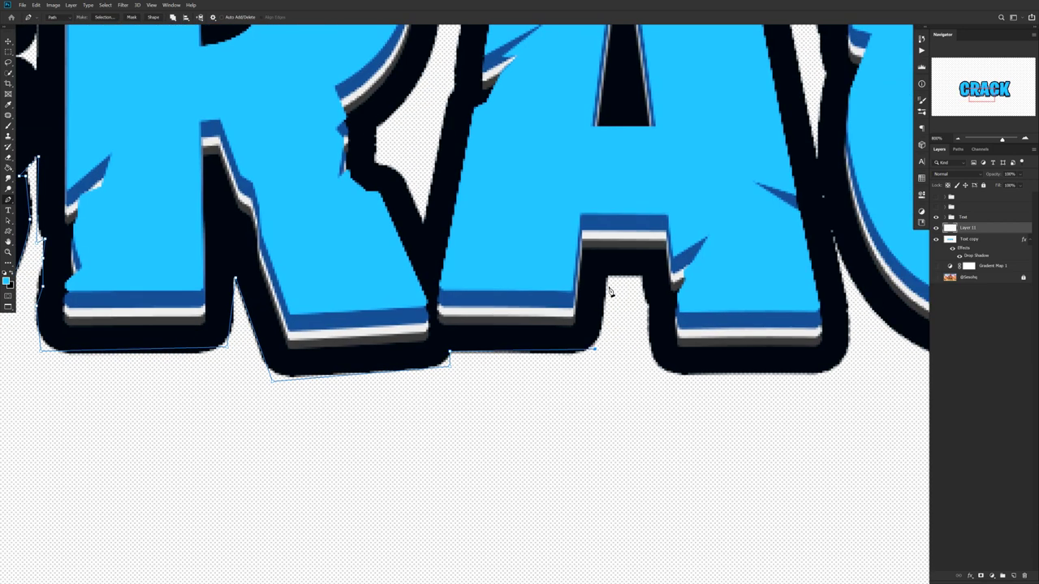
click(607, 275)
click(644, 271)
click(653, 369)
click(576, 341)
click(557, 207)
Step: Continue the Pen path along the second C's curved, chipped base and around the K's outline
drag(754, 341, 905, 341)
alt+click(754, 341)
click(814, 341)
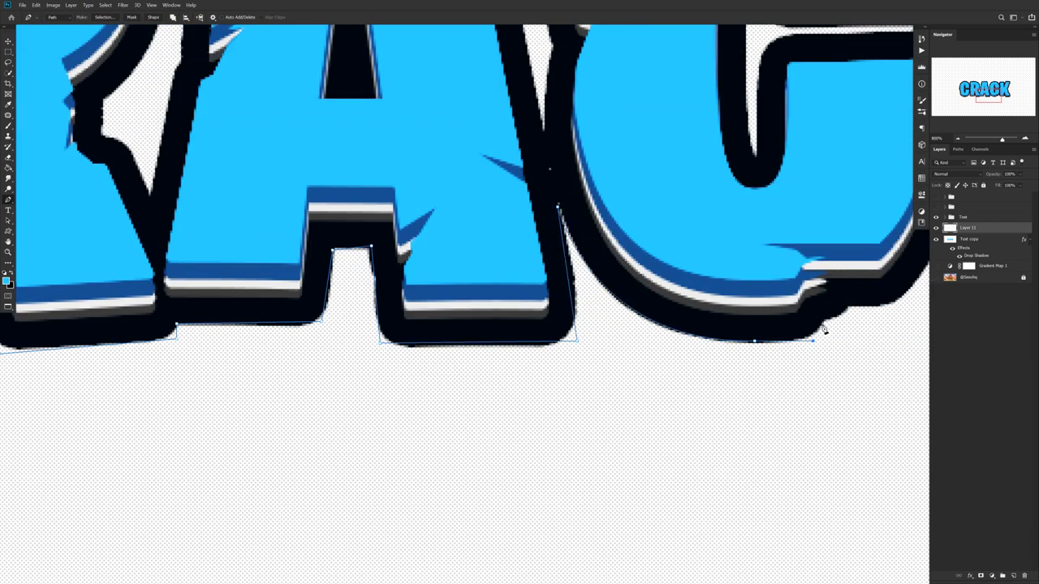
click(821, 321)
click(847, 306)
drag(877, 306, 531, 328)
click(544, 325)
drag(609, 218, 620, 155)
click(612, 344)
Step: Continue the Pen path down the second C's outer edge and up the A's adjacent notched side
drag(465, 367, 461, 532)
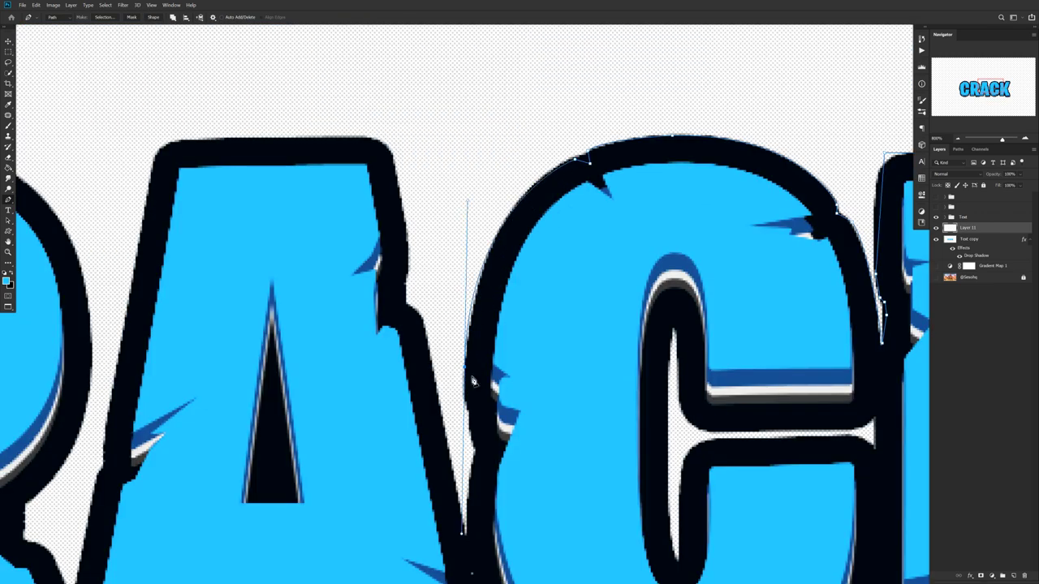
alt+click(464, 367)
click(468, 406)
click(471, 423)
click(475, 452)
click(481, 449)
click(468, 494)
click(467, 535)
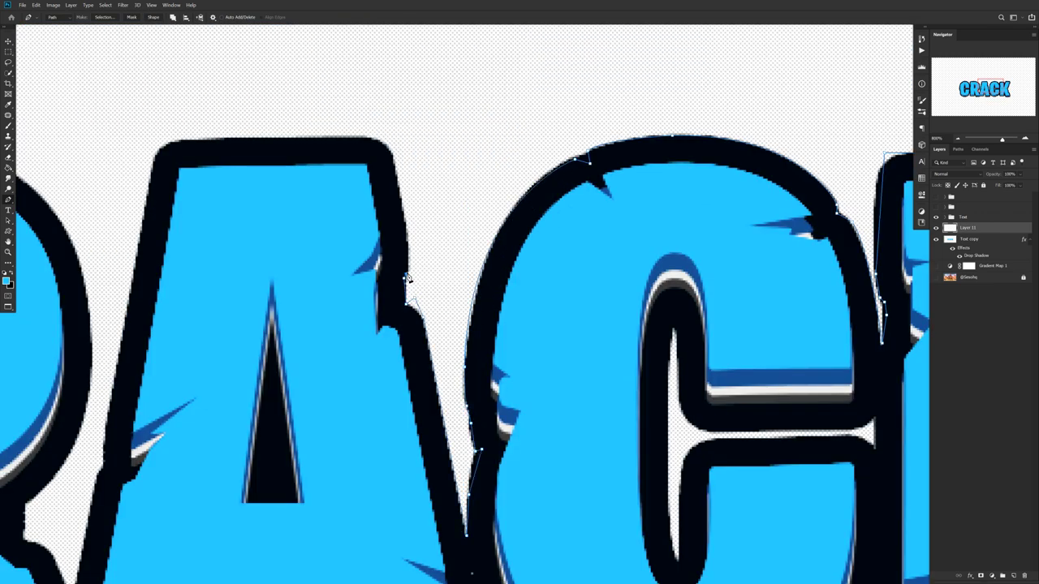
Step: Extend the Pen path over the top of the A, down its other side, and around the R's bowl and top
scroll(410, 276, left, 5)
scroll(480, 309, down, 3)
scroll(480, 309, left, 2)
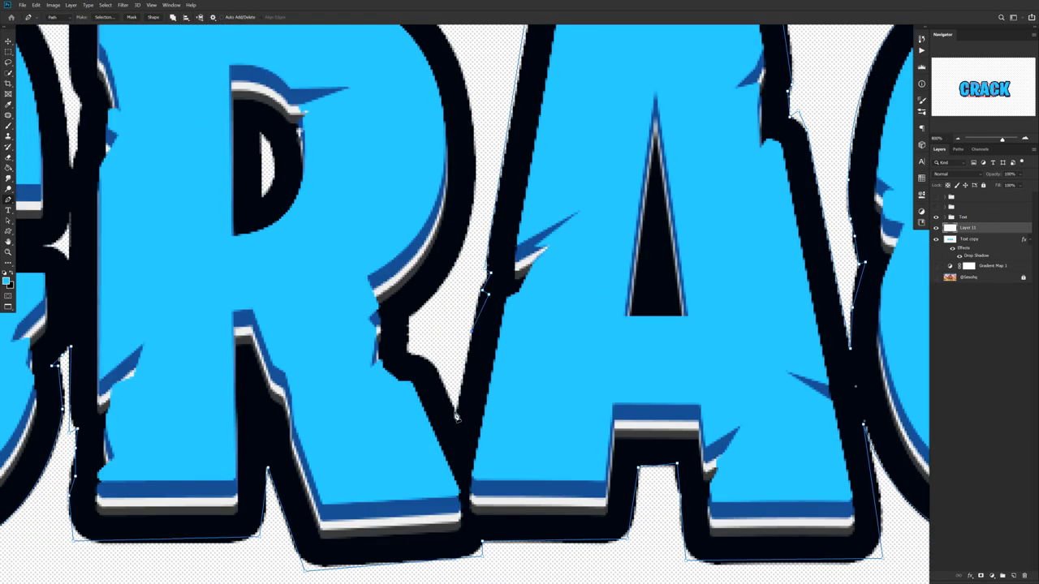
scroll(307, 280, up, 5)
scroll(307, 280, left, 1)
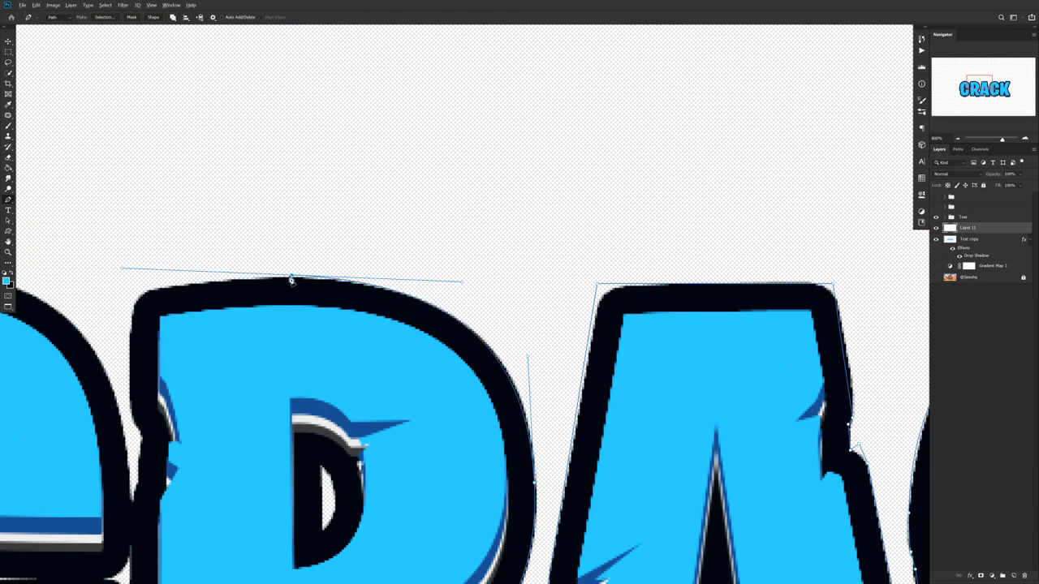
Step: Trace the R's sharp upper corner and close the outer Pen path at its starting point on top of the first C
scroll(298, 283, left, 5)
scroll(487, 366, down, 2)
drag(516, 198, 493, 183)
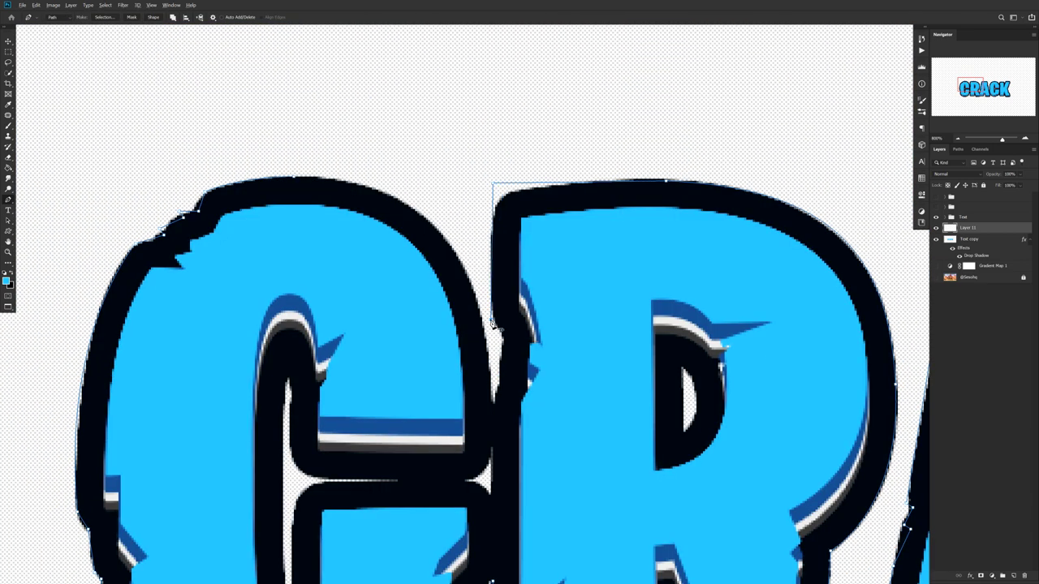
ctrl+click(296, 177)
scroll(86, 187, down, 5)
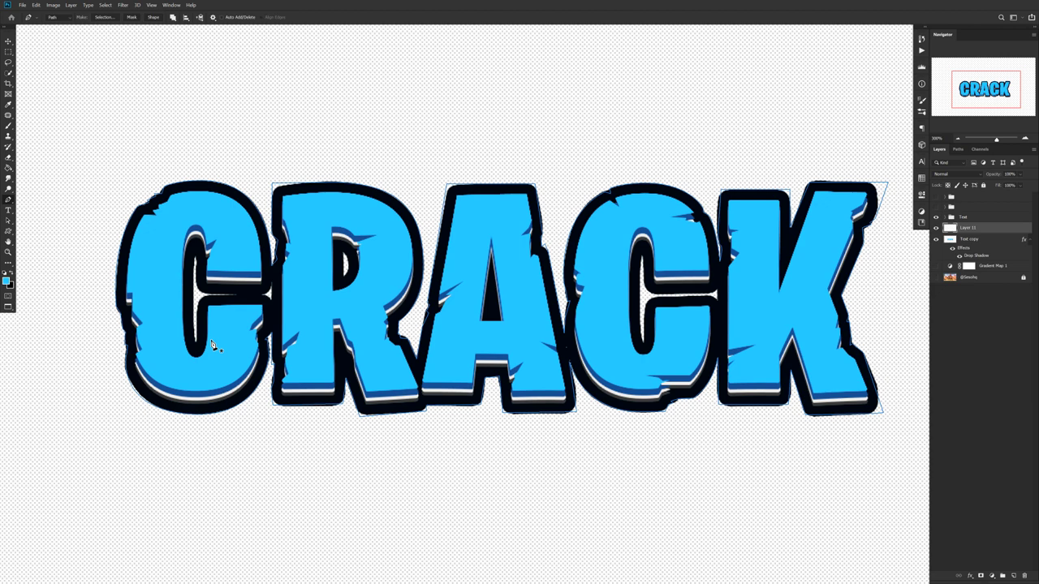
Step: Trace the transparent openings inside both Cs and the R as additional Pen subpaths
scroll(179, 287, up, 1)
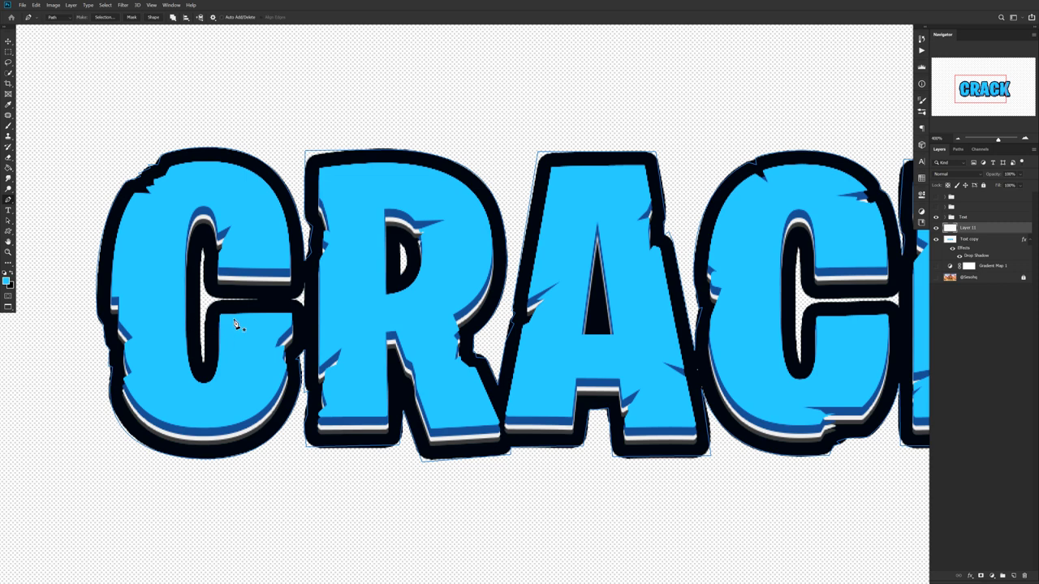
scroll(179, 248, up, 3)
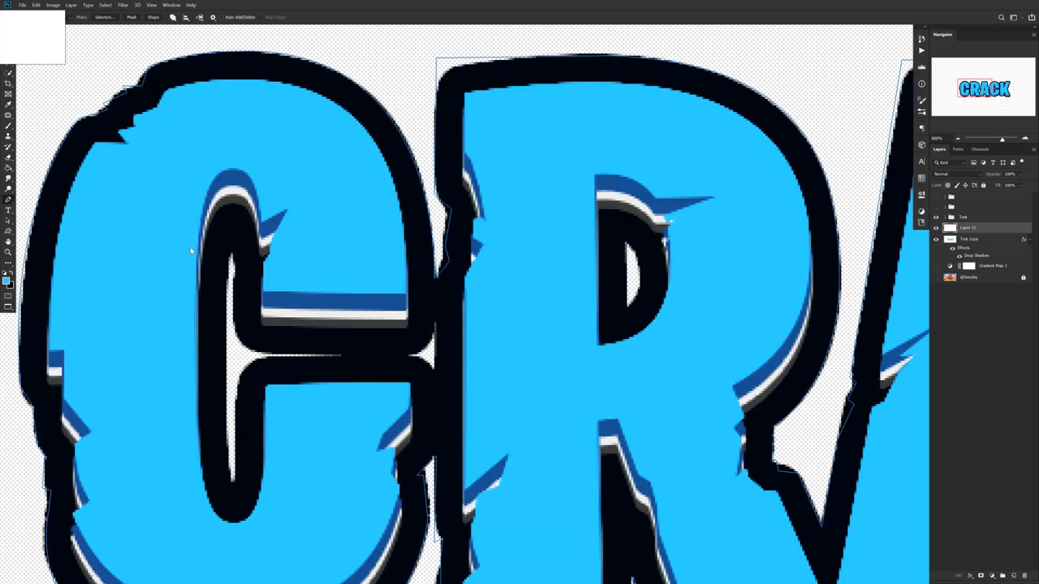
scroll(354, 225, up, 4)
key(ctrl+0)
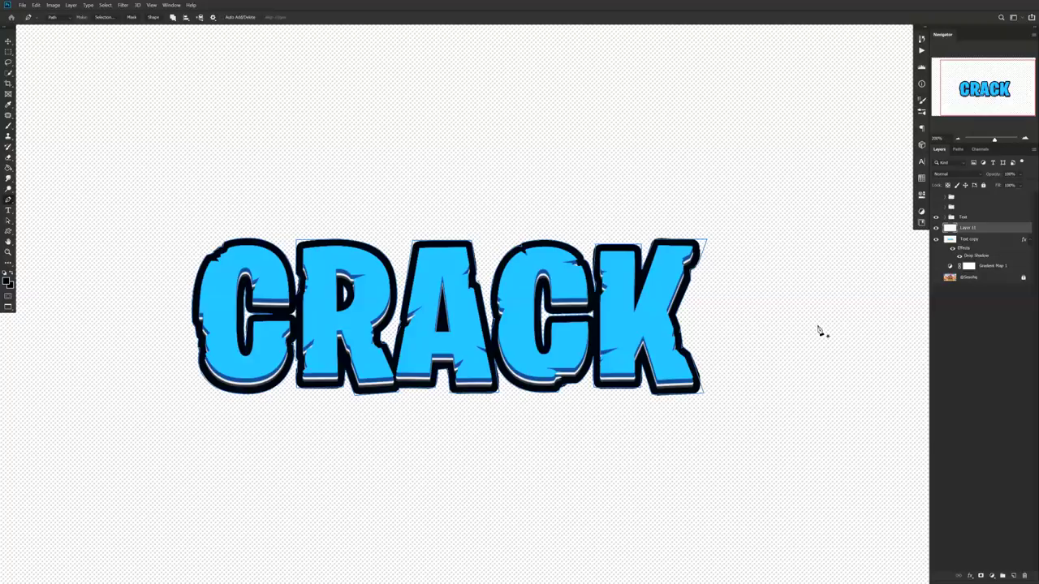
Step: Set the foreground colour to near-black navy 020a13
click(6, 280)
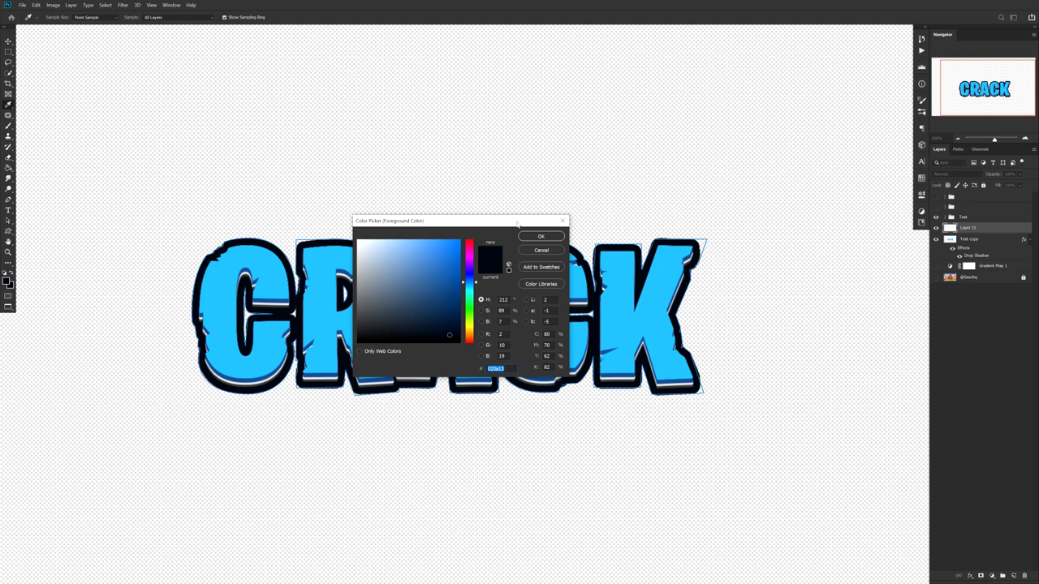
click(544, 236)
key(p)
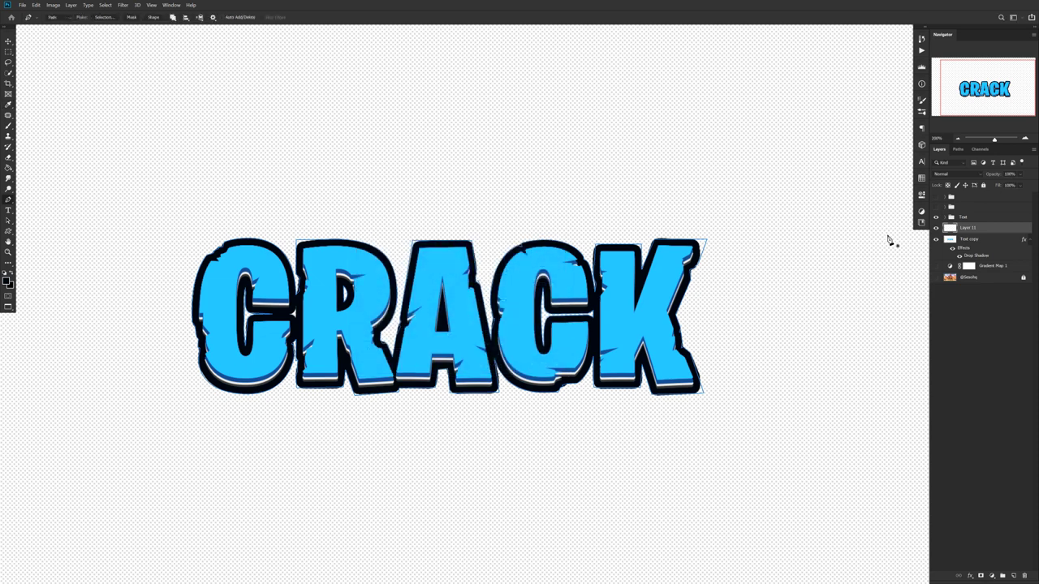
Step: Hide the Text copy layer and fill the outer path on the new layer with colour 020a13 at 100% opacity
click(936, 239)
right_click(543, 198)
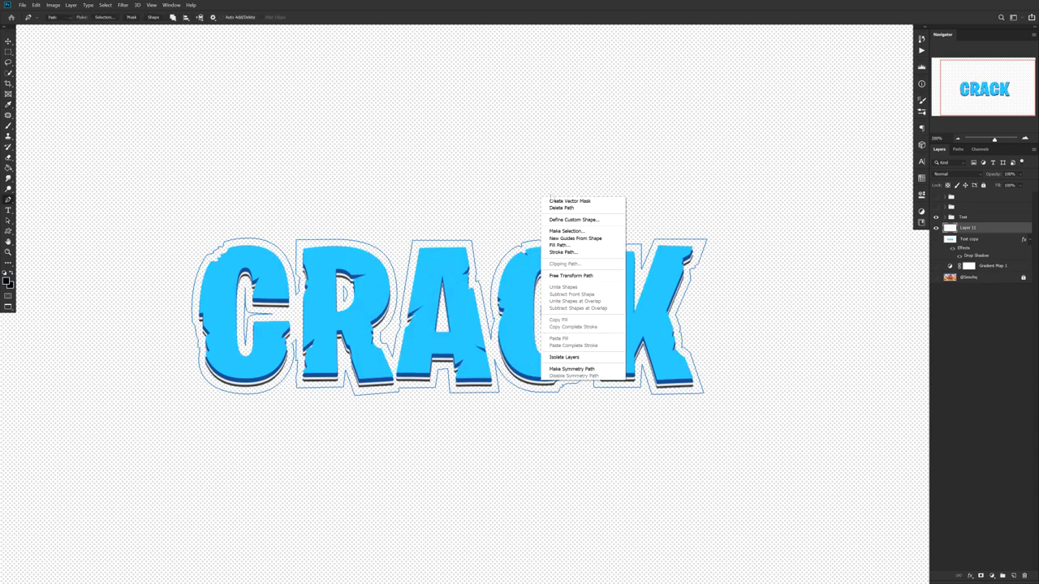
click(580, 244)
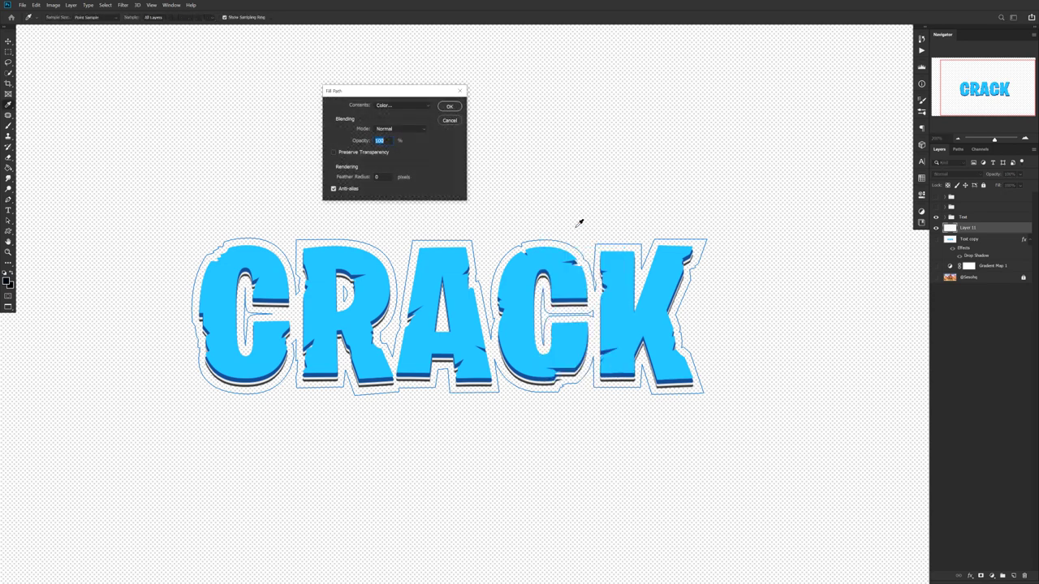
click(384, 105)
click(400, 129)
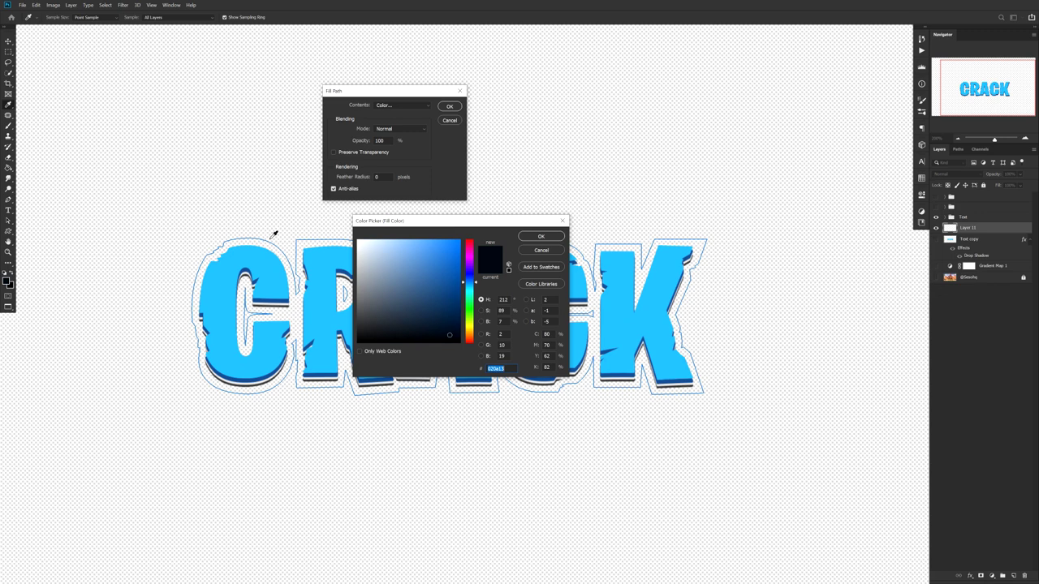
click(529, 237)
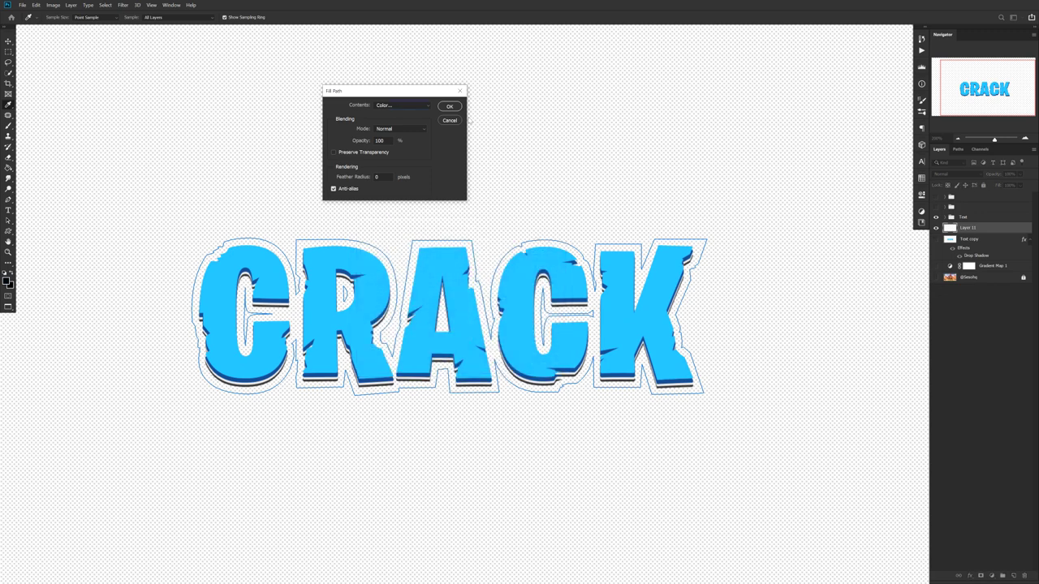
click(449, 107)
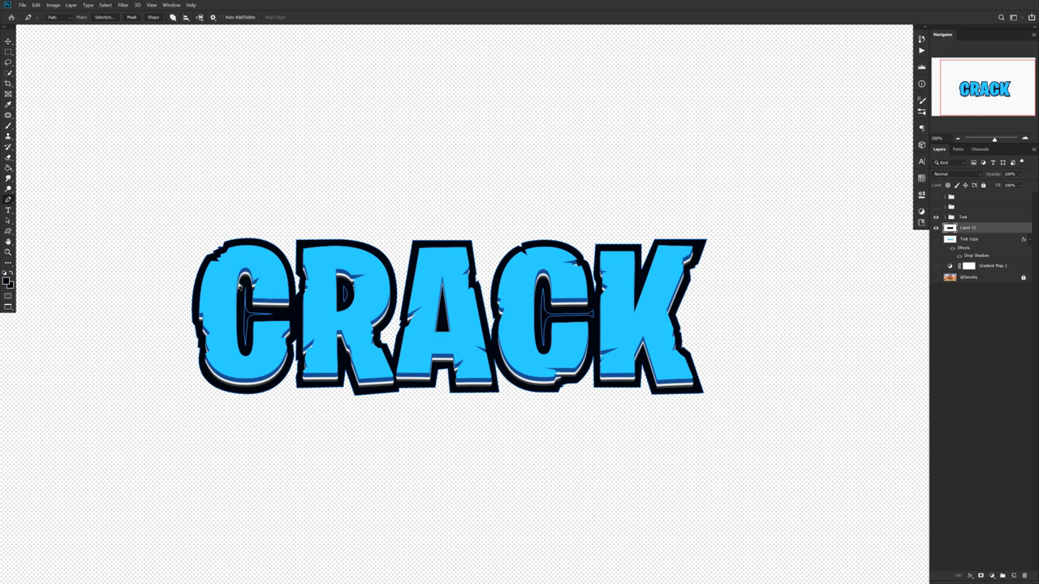
Step: Select the inner subpaths of the Cs and R, convert them to a selection with 0 px feather, and delete those openings from the outline
drag(229, 276, 279, 354)
drag(318, 263, 353, 322)
drag(532, 283, 573, 350)
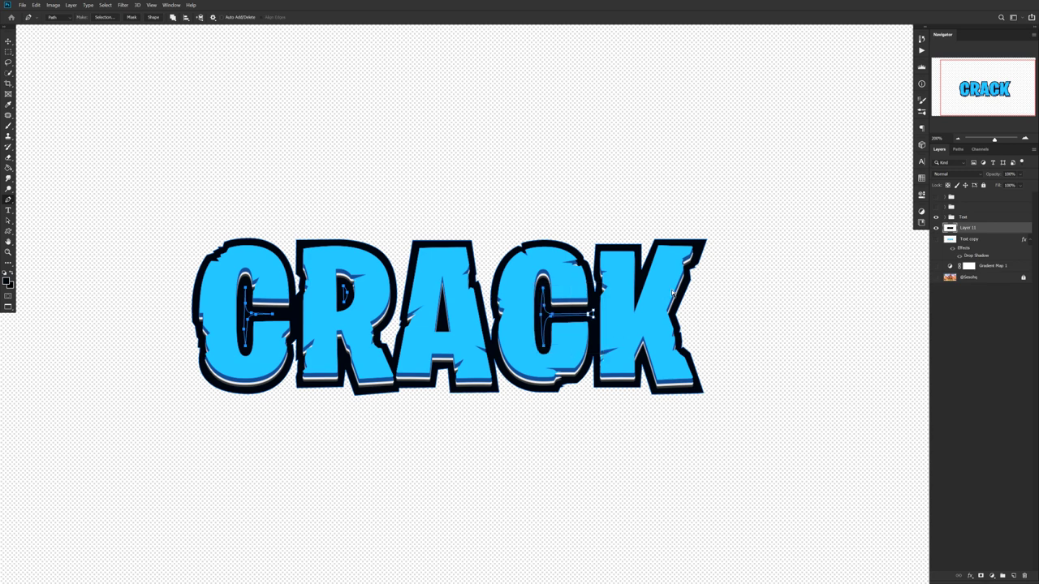
right_click(566, 172)
click(604, 201)
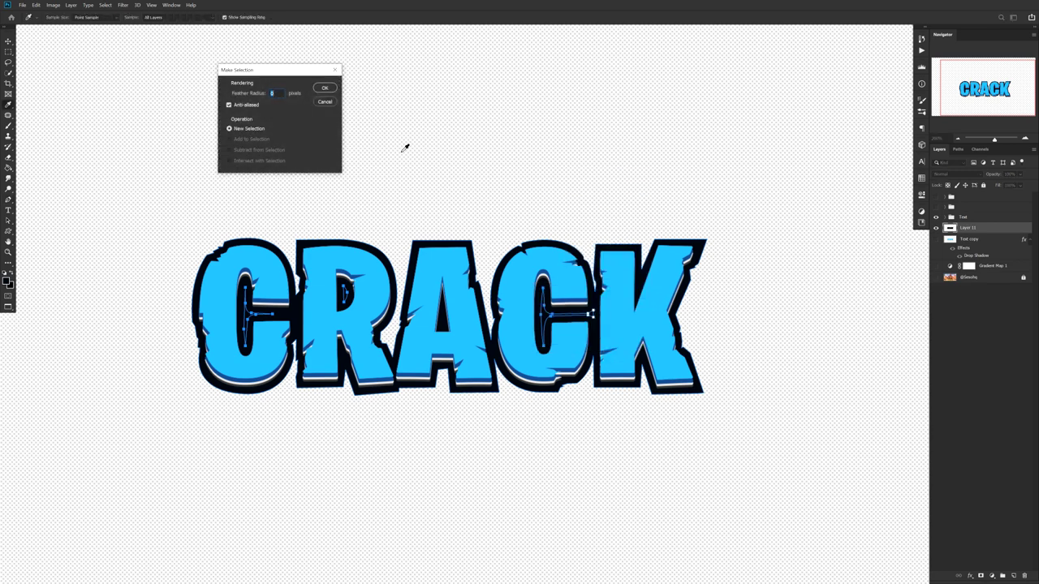
click(326, 90)
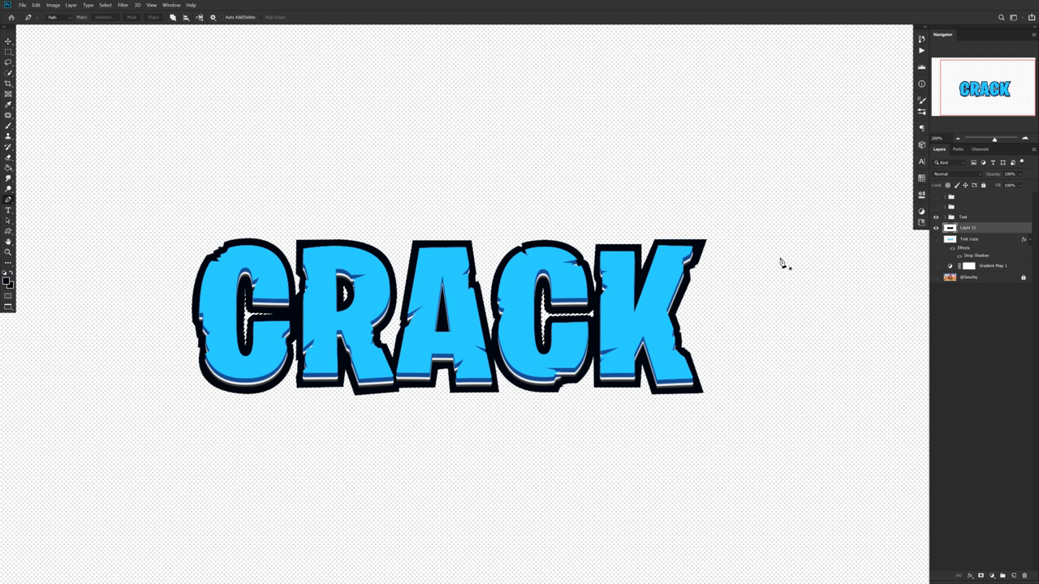
key(v)
drag(709, 287, 682, 275)
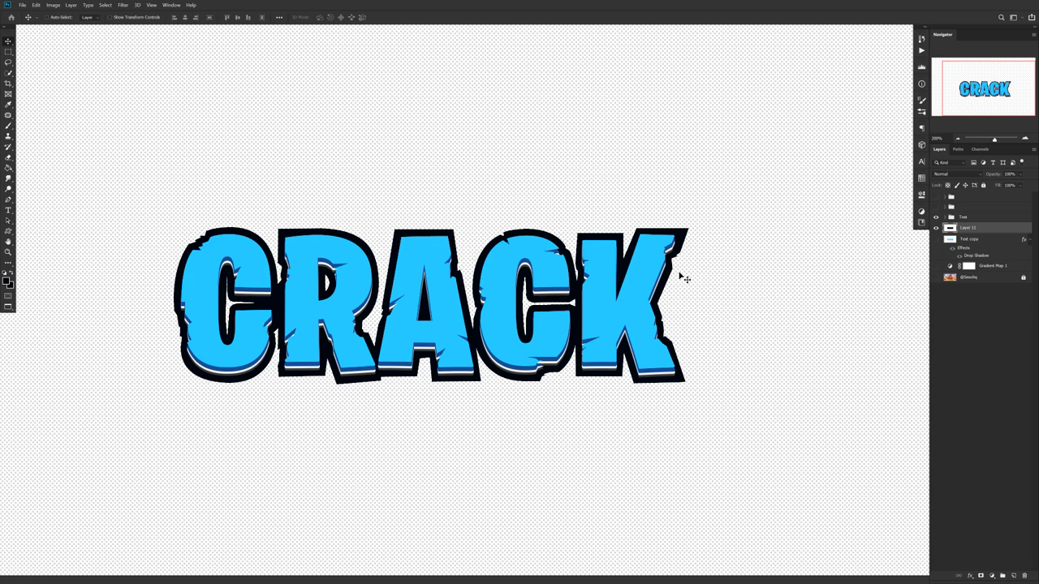
Step: Toggle the filled outline layer to compare it, and show the Gradient Map 1 and background artwork layers again
click(935, 228)
click(935, 228)
drag(935, 266, 935, 276)
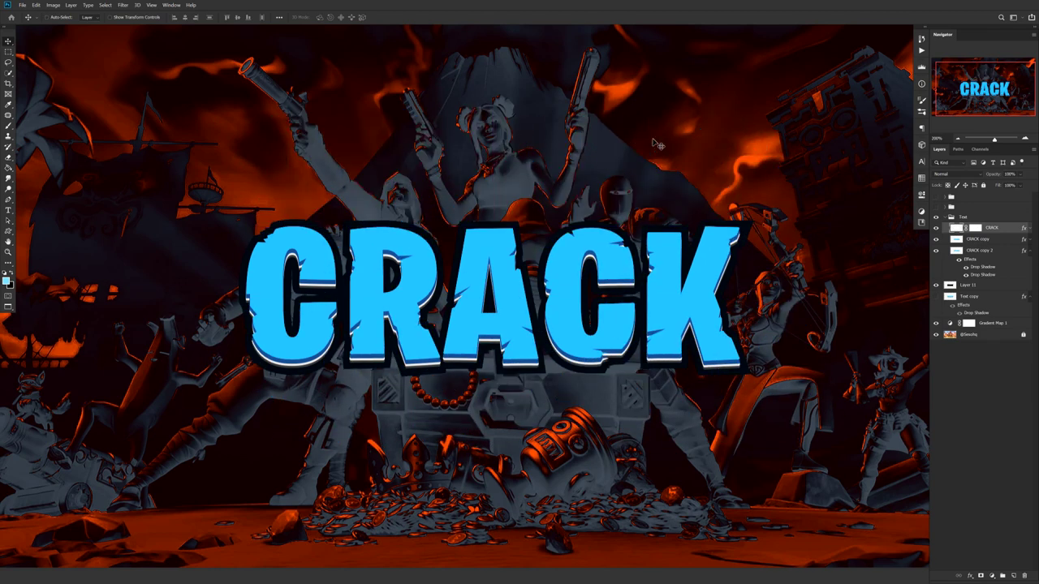
Step: Duplicate the CRACK layer above the Text group and rasterize the duplicate's layer style
double_click(988, 230)
alt+drag(994, 230, 1007, 214)
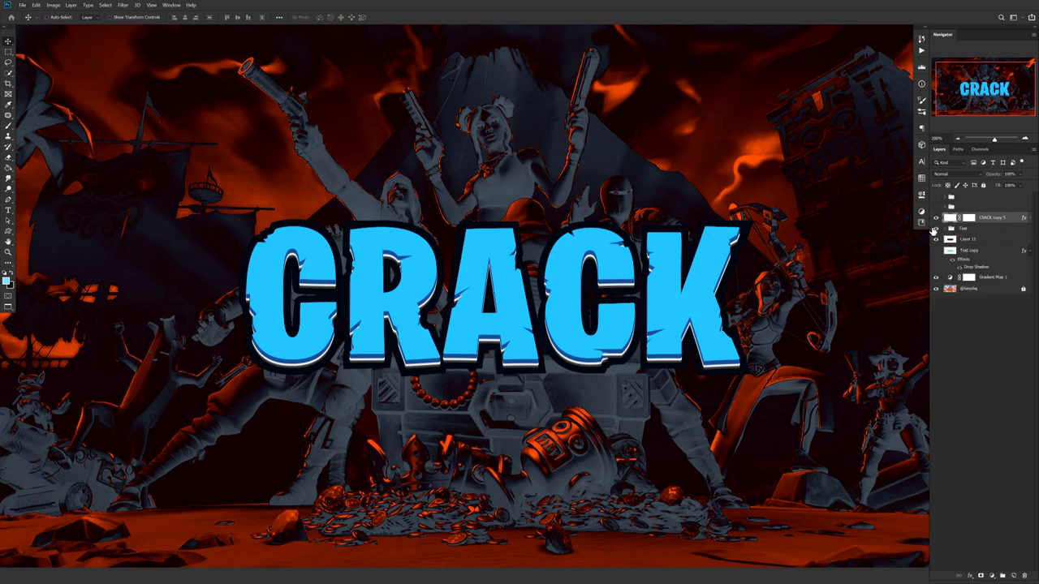
right_click(994, 218)
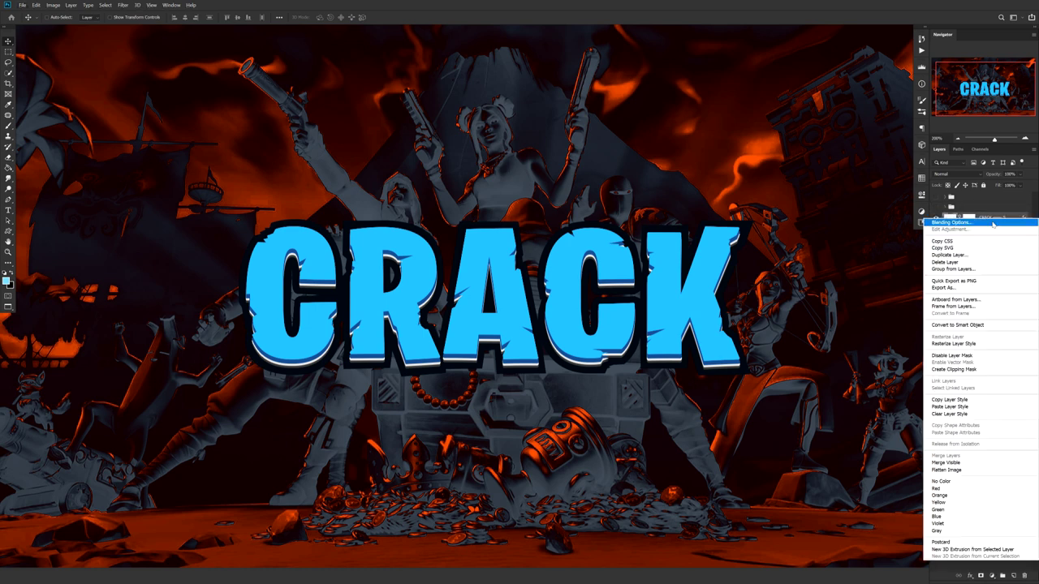
click(964, 344)
Step: Paste the copied layer style with Bevel & Emboss, Inner Shadow and Gradient Overlay onto the rasterized CRACK duplicate
scroll(692, 257, down, 2)
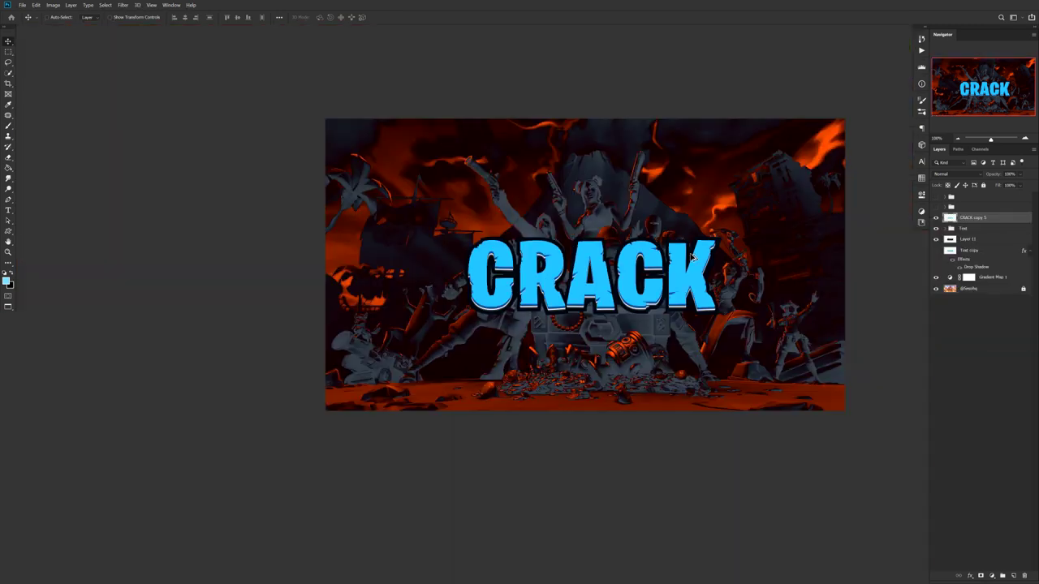
drag(690, 254, 590, 294)
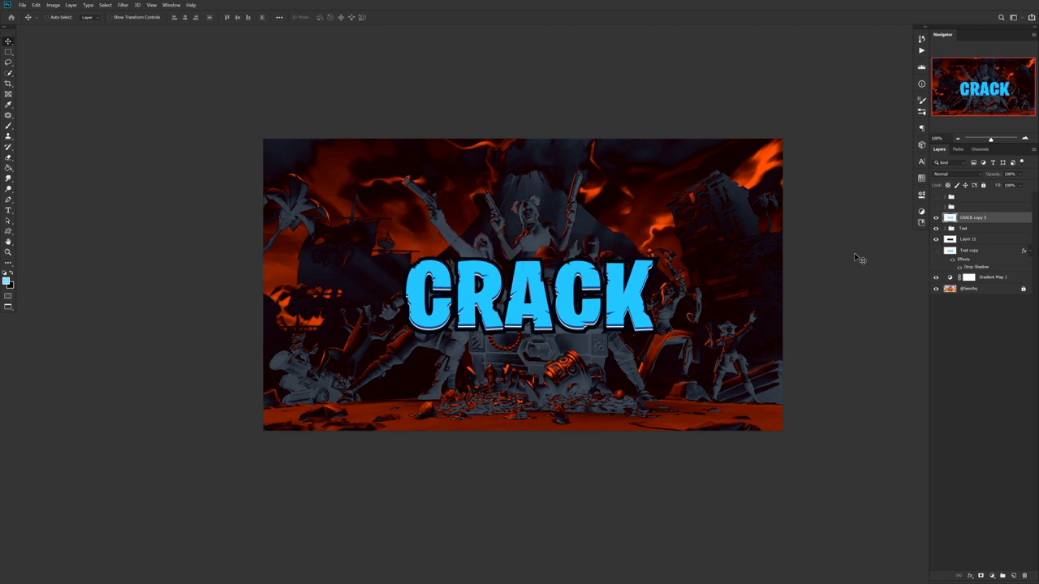
right_click(1007, 223)
click(961, 408)
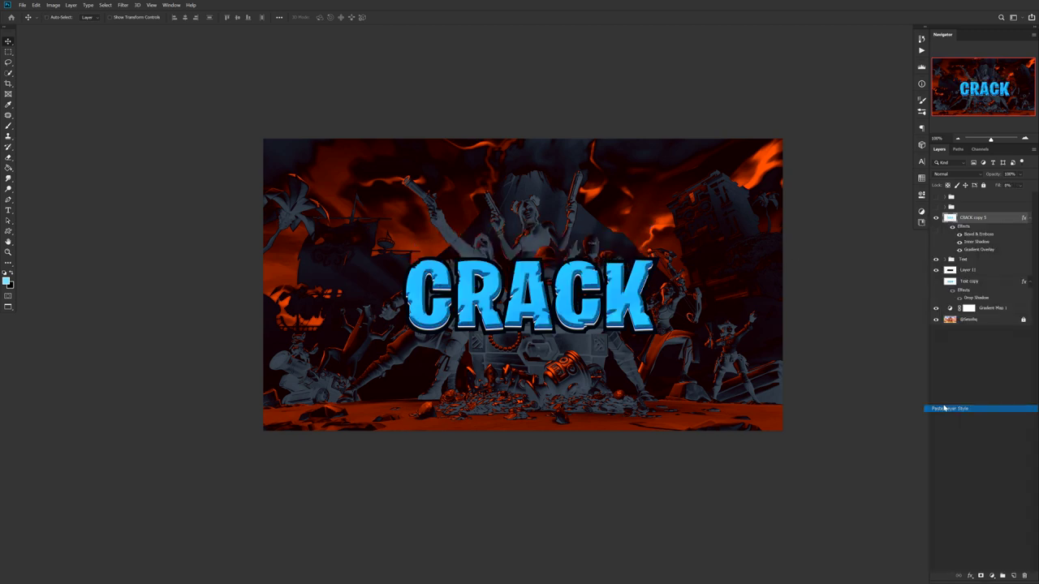
Step: Change the Bevel & Emboss highlight colour of the top CRACK copy to a lighter tint of the blue sampled from the letters
scroll(602, 285, up, 1)
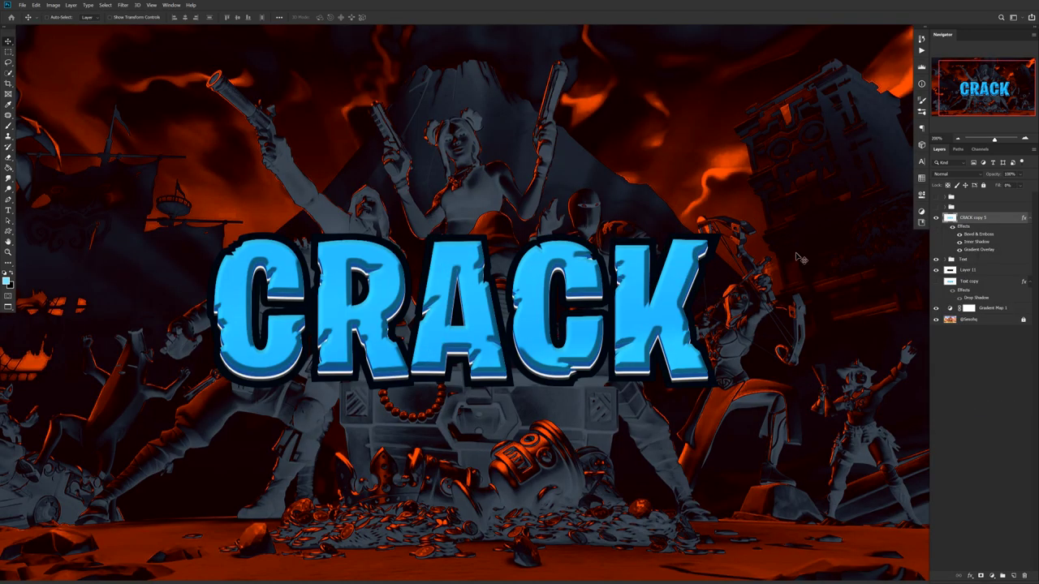
double_click(999, 218)
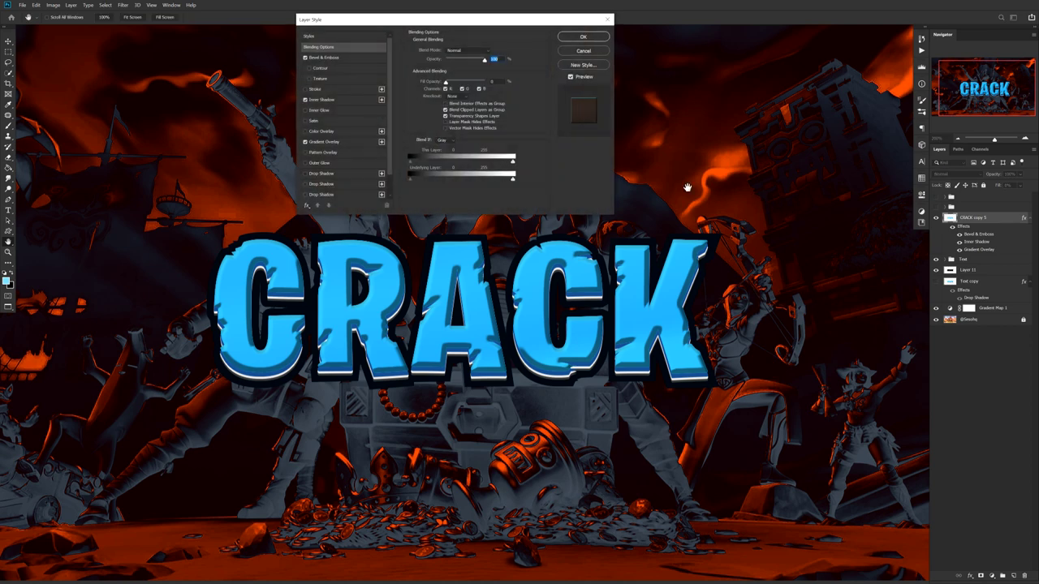
click(332, 59)
click(497, 69)
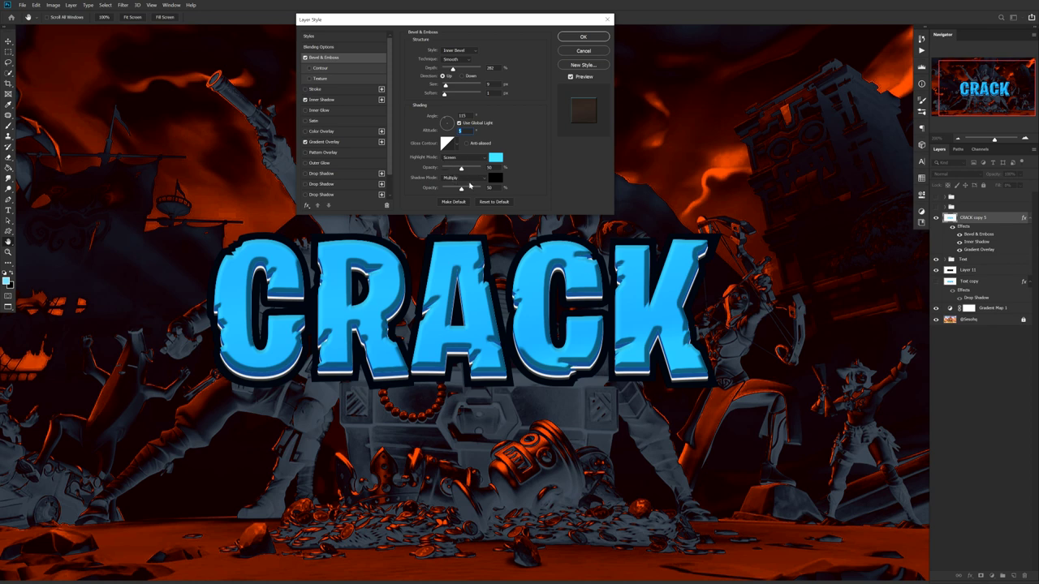
click(496, 158)
text(ffffff)
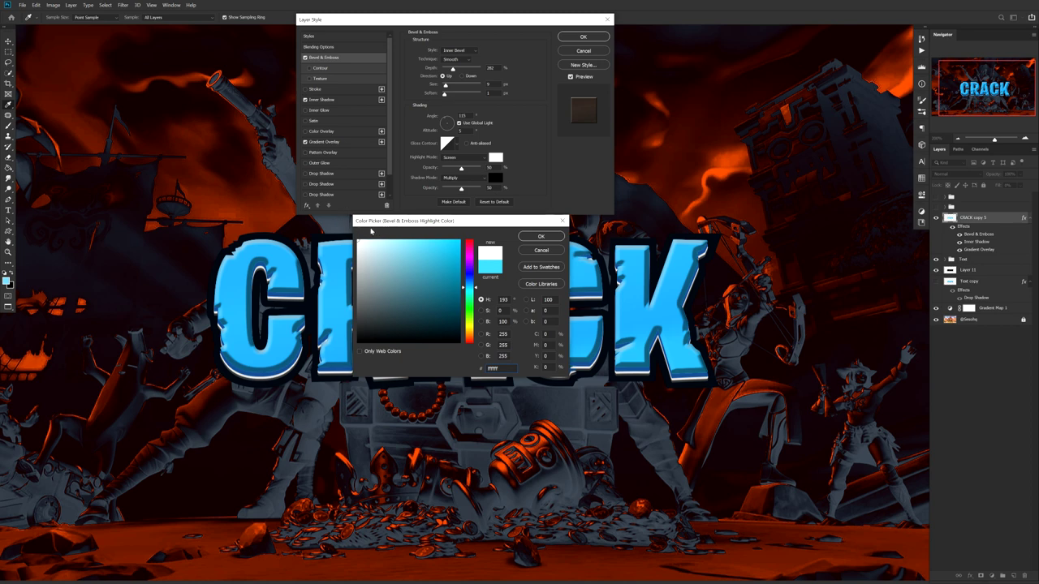
click(336, 259)
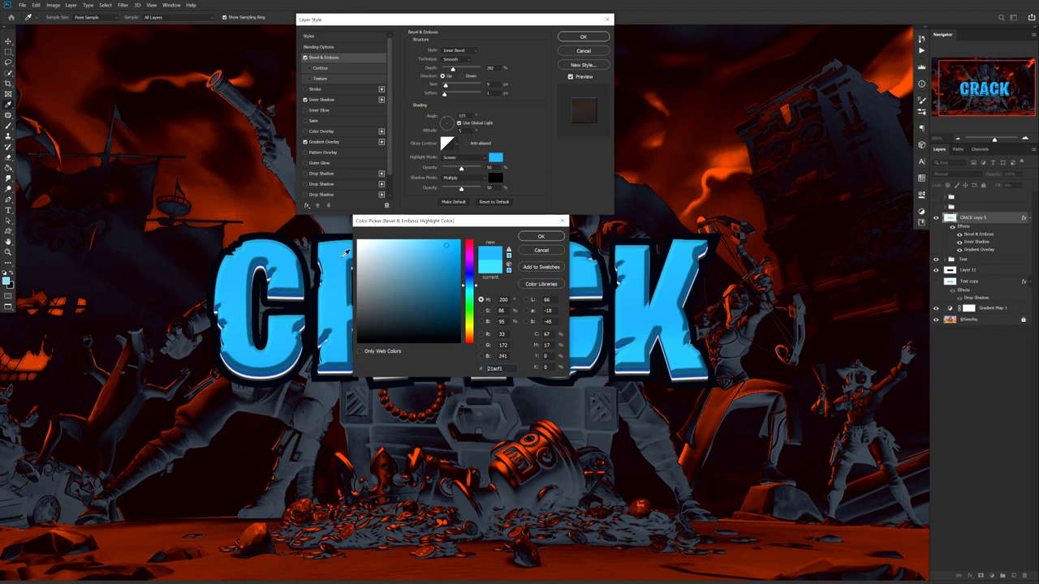
drag(444, 245, 407, 237)
click(538, 236)
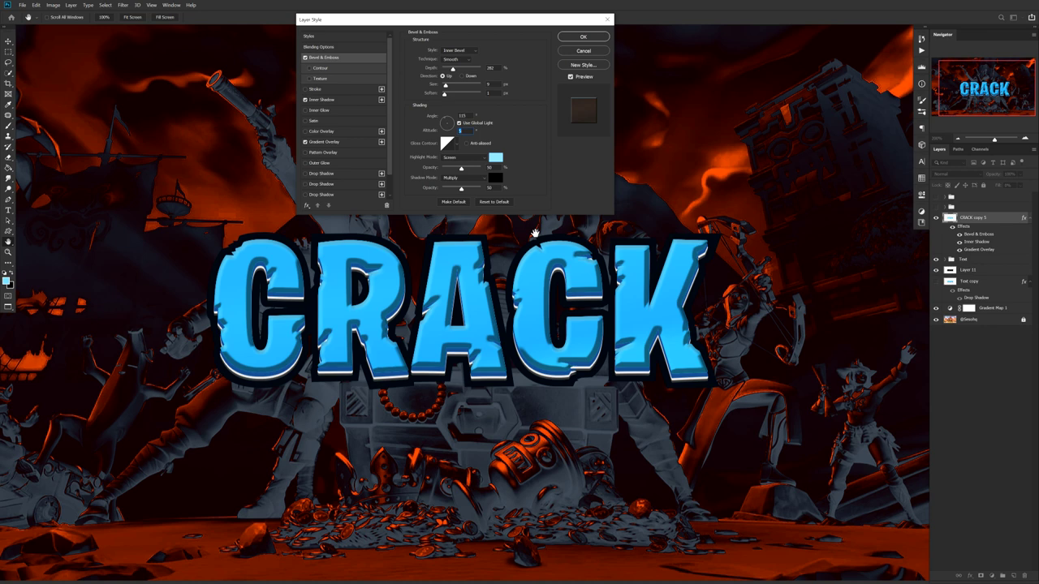
Step: Review the Inner Shadow and Gradient Overlay settings, including the overlay's gradient, and apply the layer style
click(325, 100)
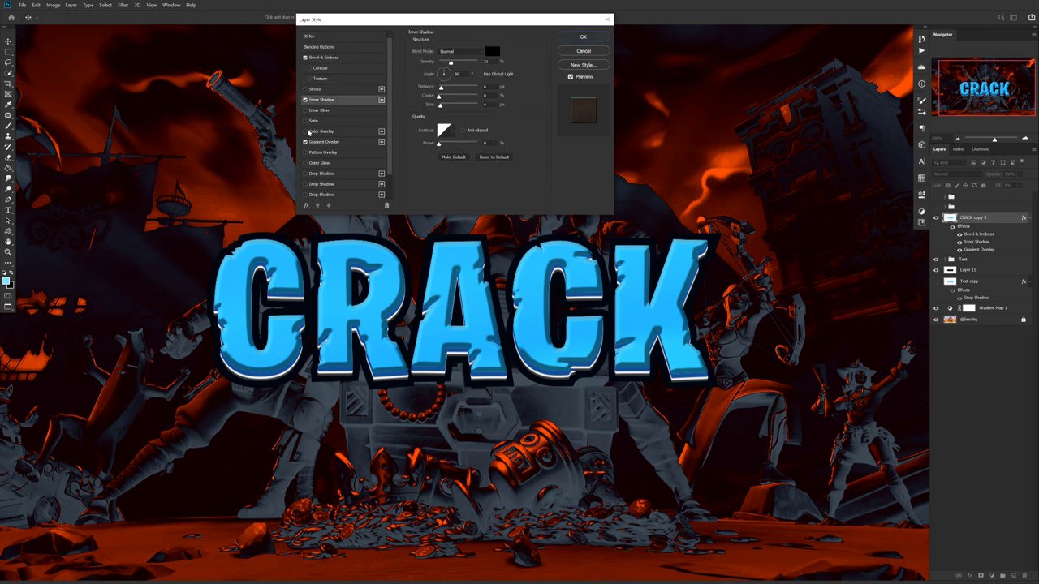
click(459, 63)
click(323, 142)
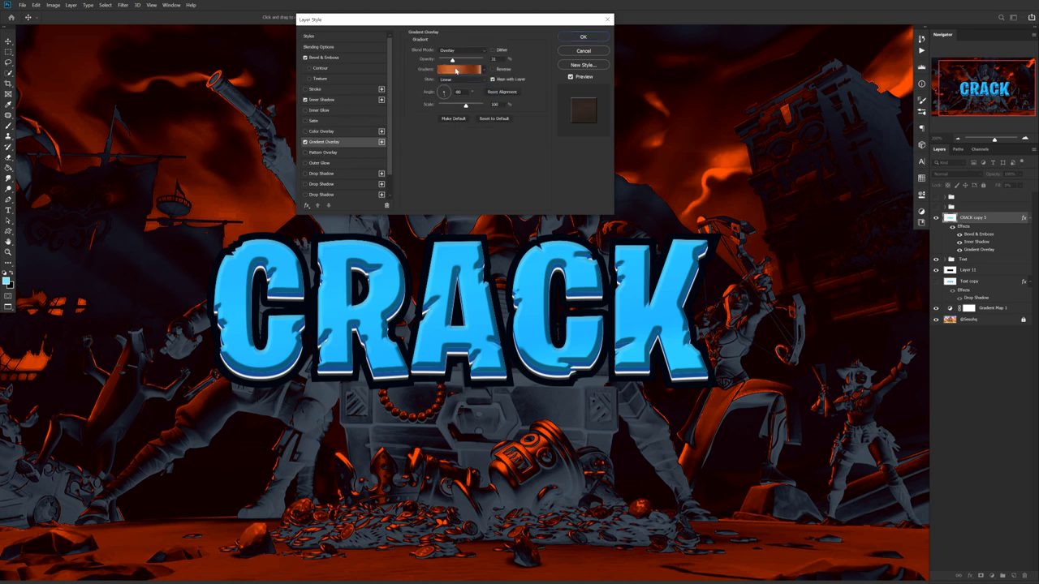
click(456, 71)
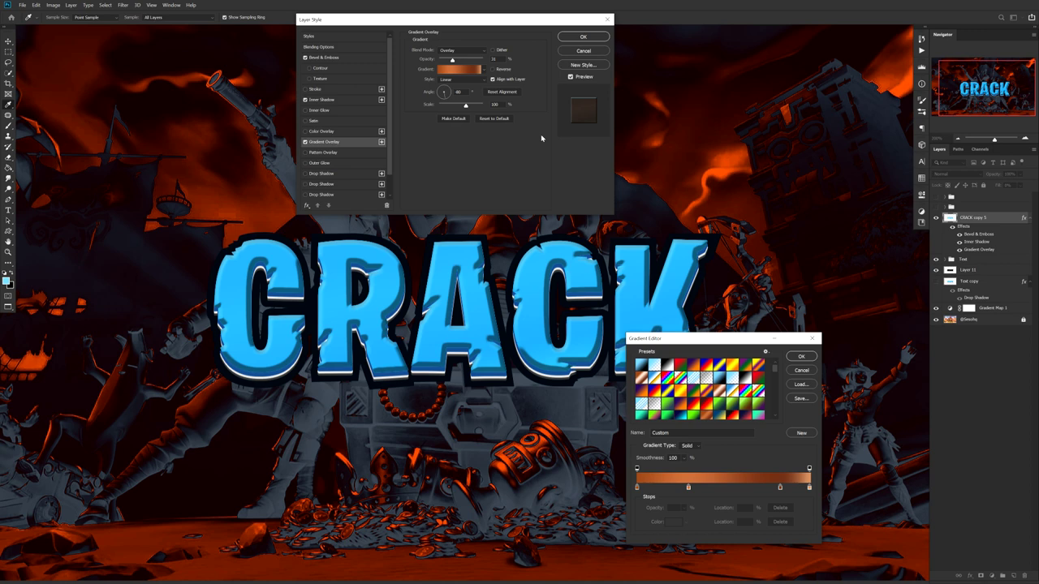
click(800, 358)
click(582, 36)
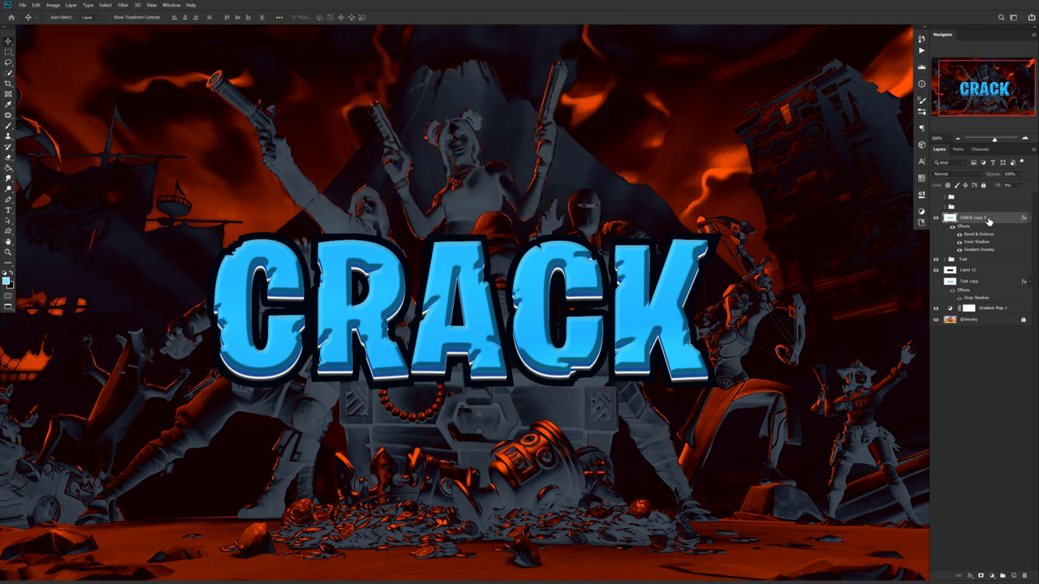
Step: Duplicate the styled CRACK copy and convert the duplicate to a smart object
key(ctrl+j)
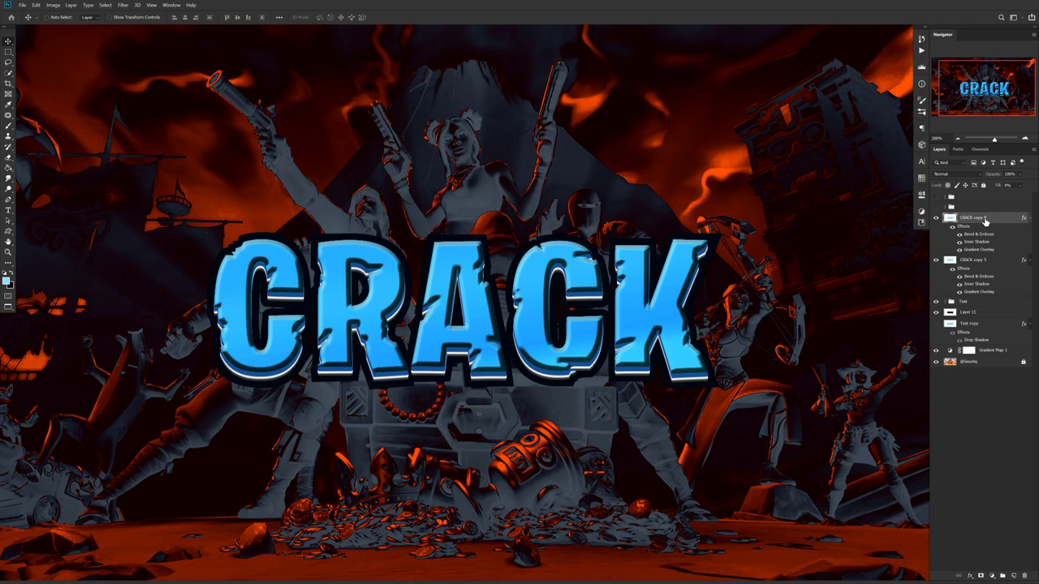
right_click(985, 221)
click(937, 333)
right_click(974, 226)
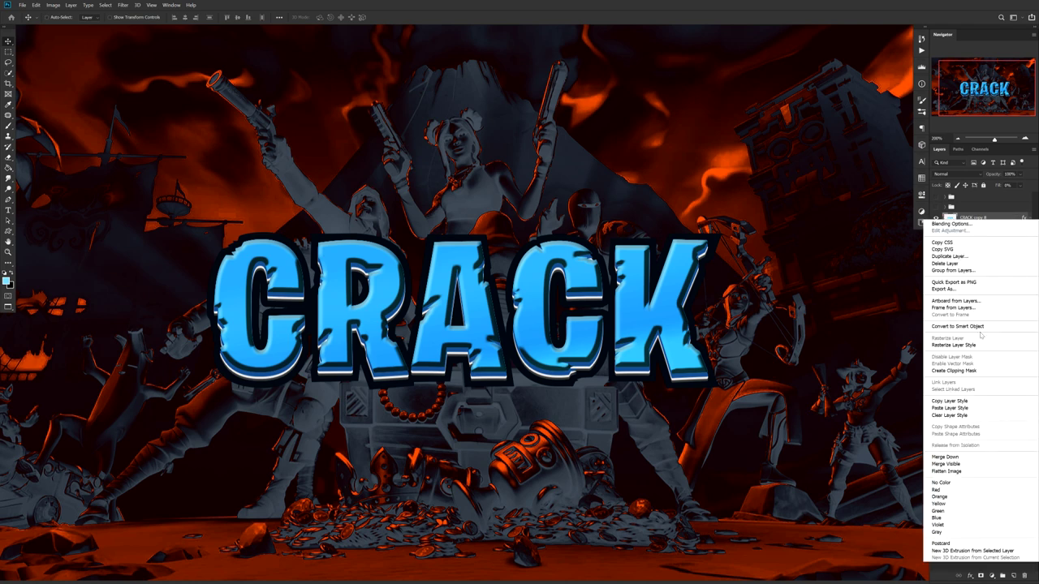
click(972, 328)
Step: Move the smart object off the title and back over the letters, and set its blend mode to Luminosity
drag(668, 235, 694, 120)
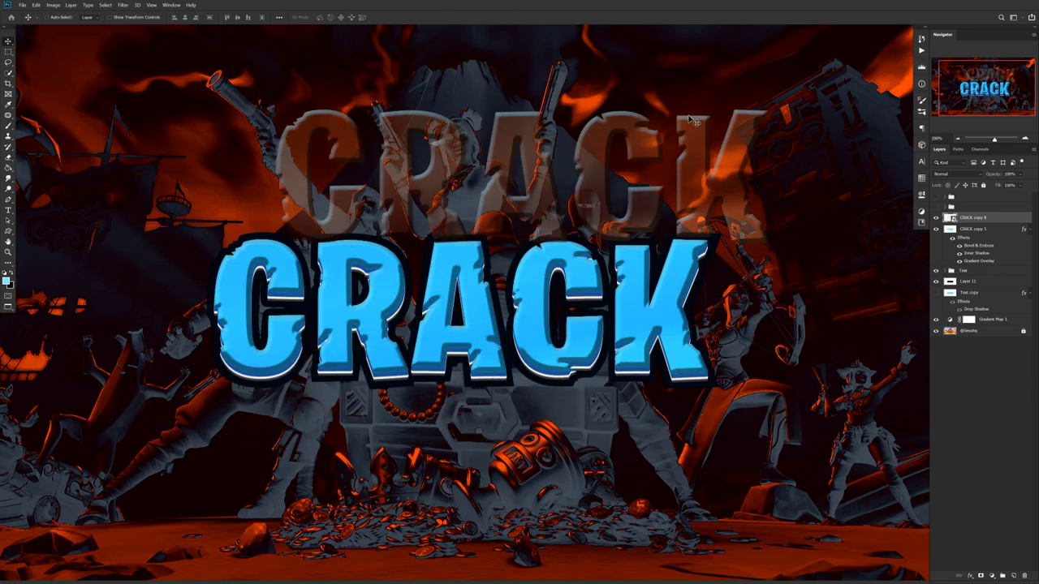
drag(694, 120, 694, 254)
click(958, 174)
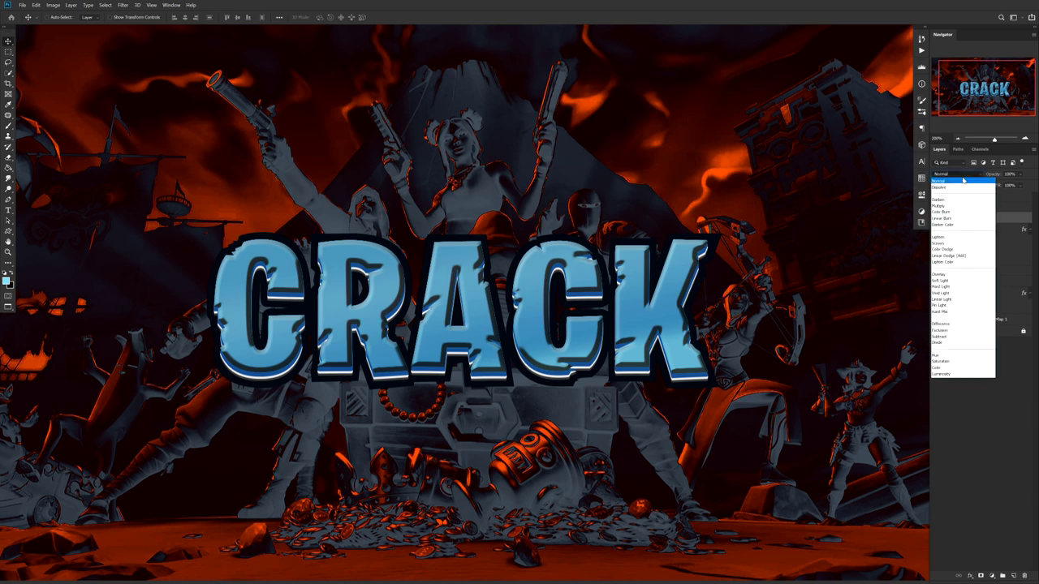
click(944, 367)
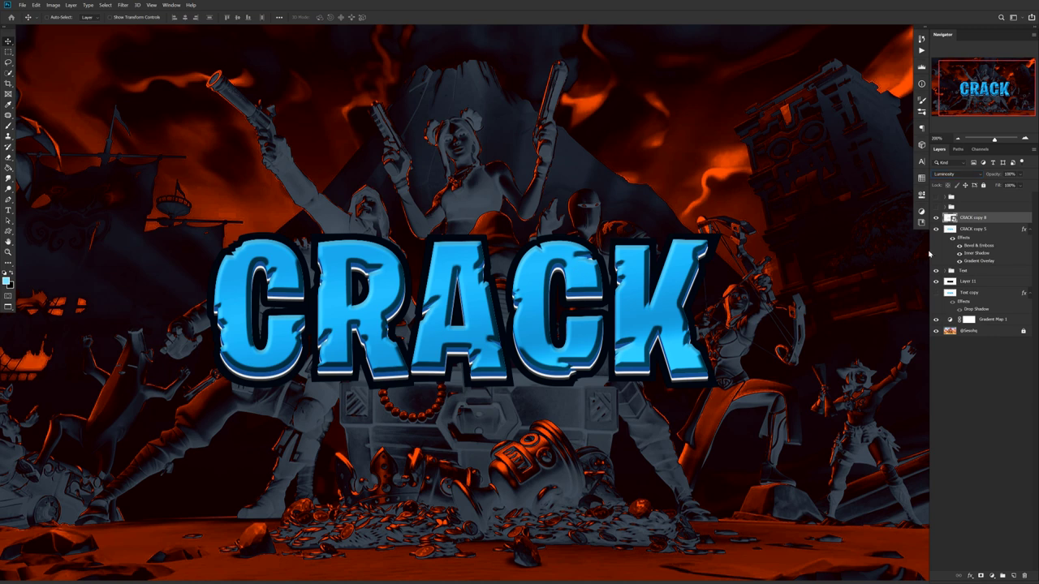
Step: Add a layer mask to the Luminosity copy, brush out parts of its shading across the letters with soft black, and toggle the layer to compare
click(983, 577)
key(b)
drag(310, 281, 329, 283)
drag(350, 359, 366, 362)
drag(315, 250, 325, 254)
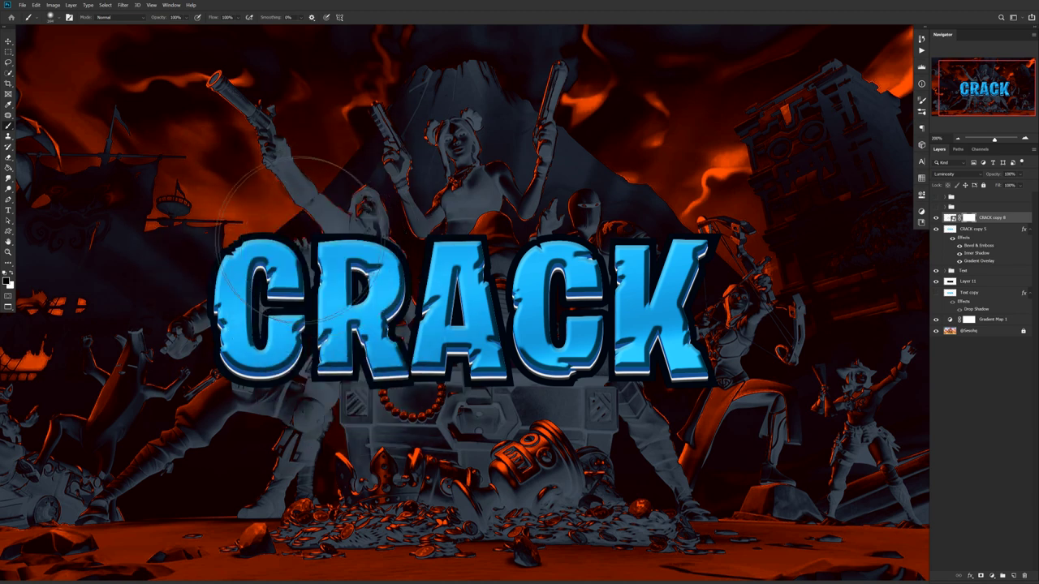
drag(272, 302, 235, 301)
click(230, 255)
mouse_move(209, 263)
mouse_down()
mouse_move(324, 321)
mouse_move(265, 325)
mouse_move(303, 329)
mouse_move(317, 349)
mouse_move(546, 341)
mouse_move(548, 373)
mouse_move(627, 359)
mouse_move(644, 283)
mouse_move(613, 253)
mouse_move(550, 264)
mouse_move(564, 286)
mouse_up()
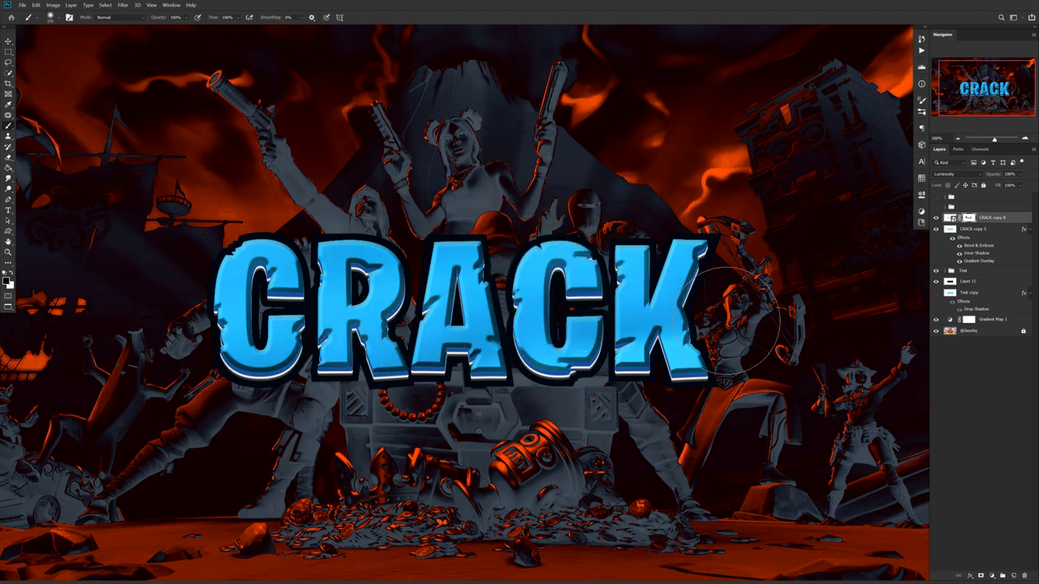
drag(437, 322, 428, 321)
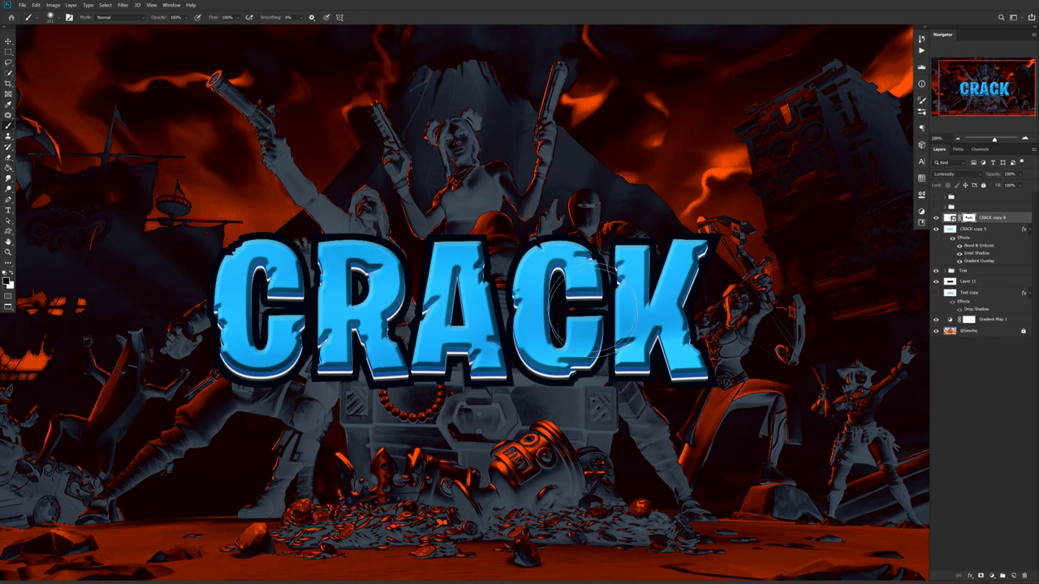
click(936, 217)
click(936, 217)
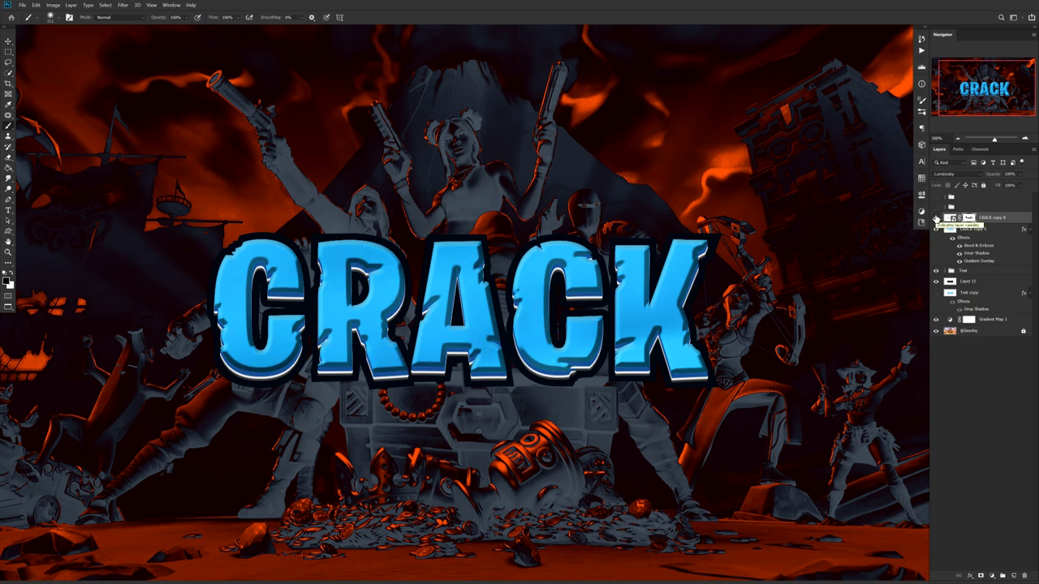
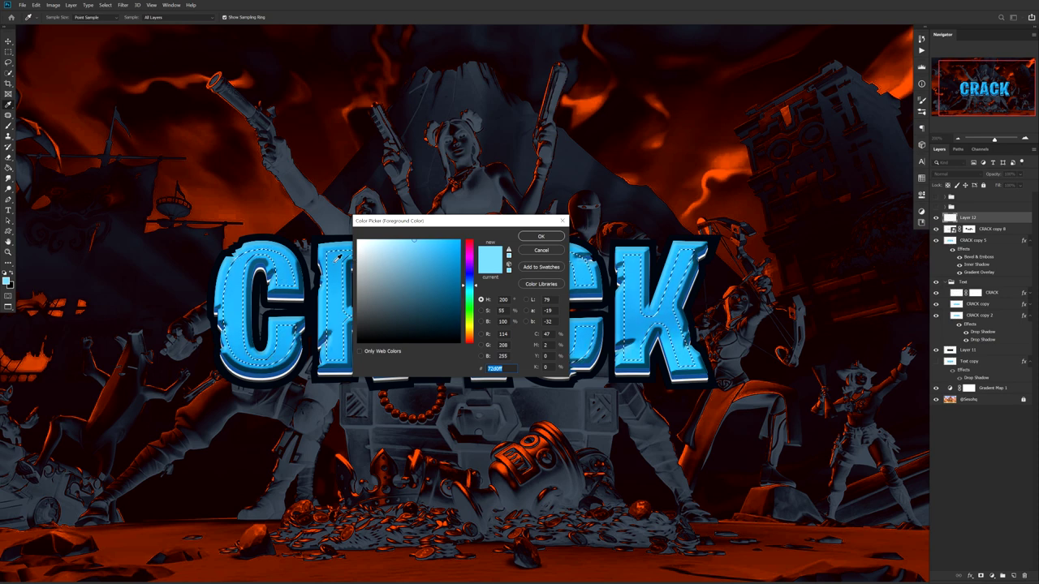
Step: Sample the letters' blue as the foreground colour and lighten it to 6dcfff
click(287, 258)
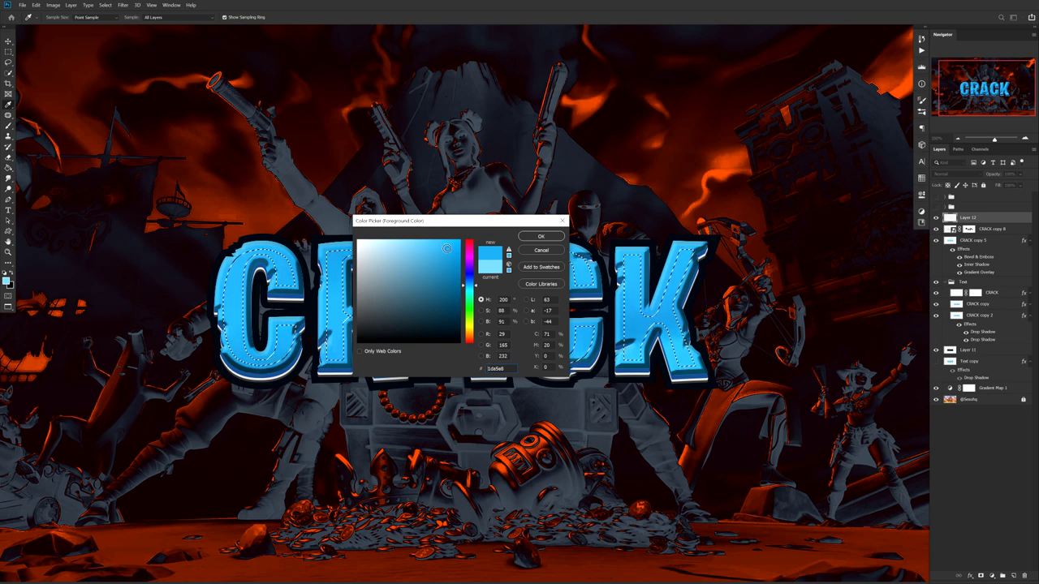
drag(445, 248, 415, 239)
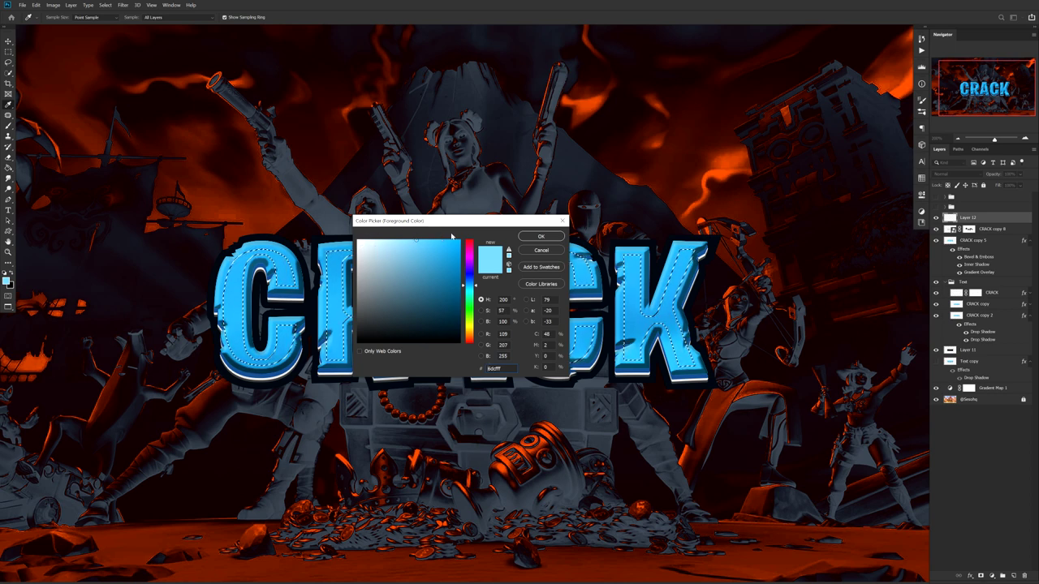
click(542, 237)
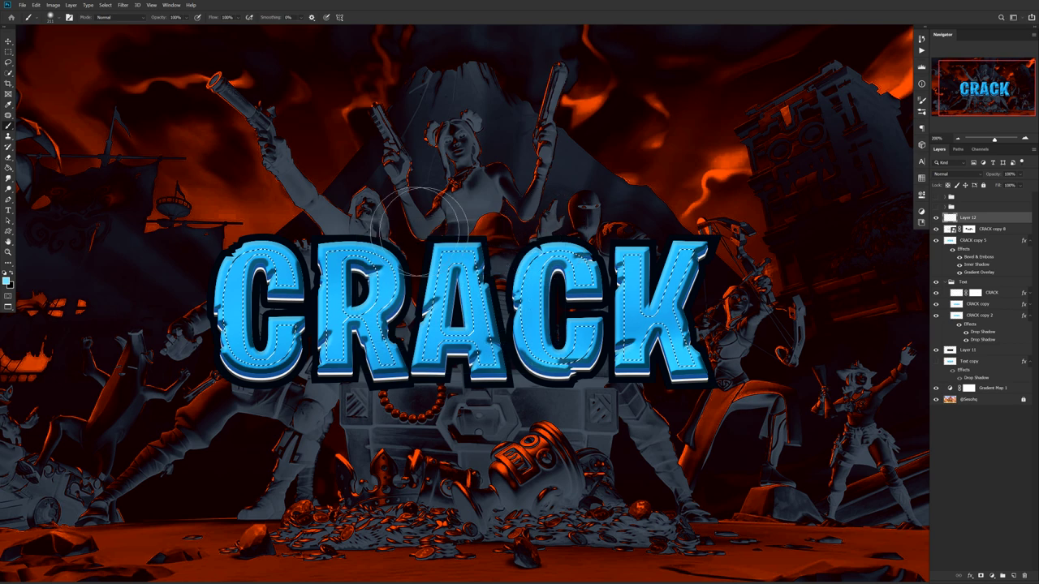
Step: Paint light blue highlights with a smaller soft brush inside the selected inner areas of all the letters on Layer 12, and deselect
alt+right_click(193, 279)
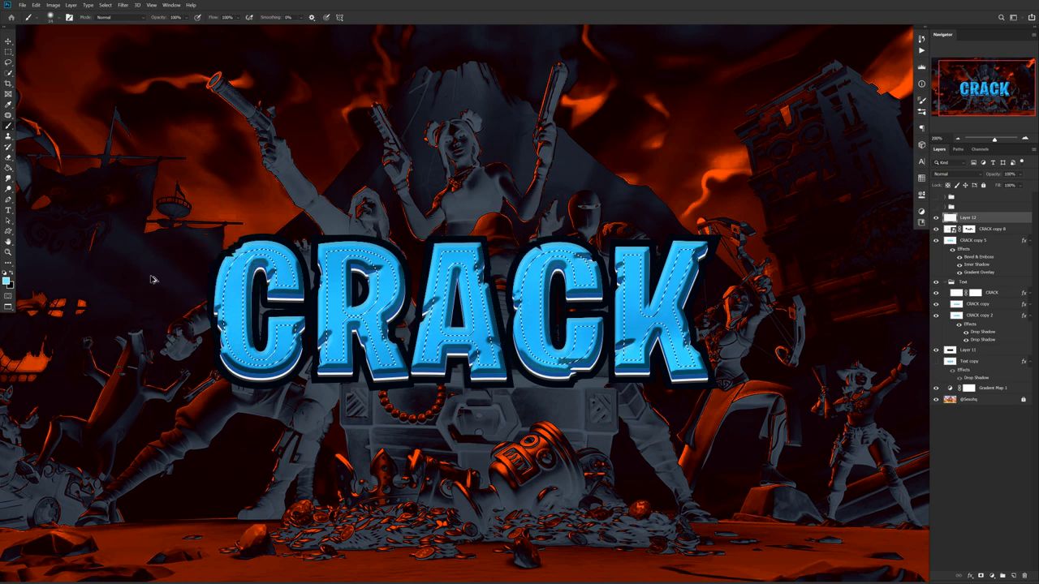
right_click(223, 212)
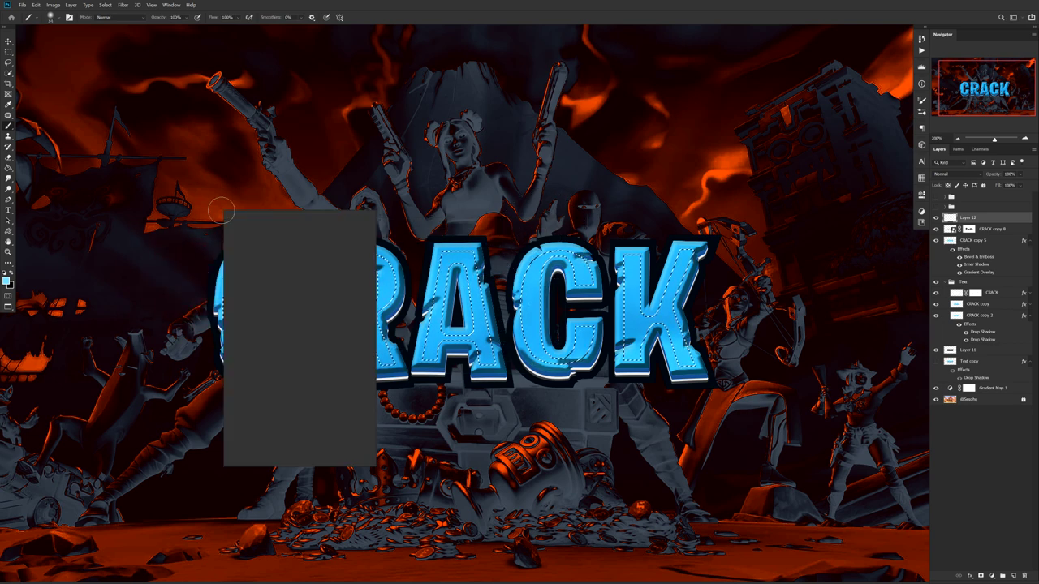
click(201, 258)
scroll(203, 251, up, 3)
drag(203, 254, 292, 195)
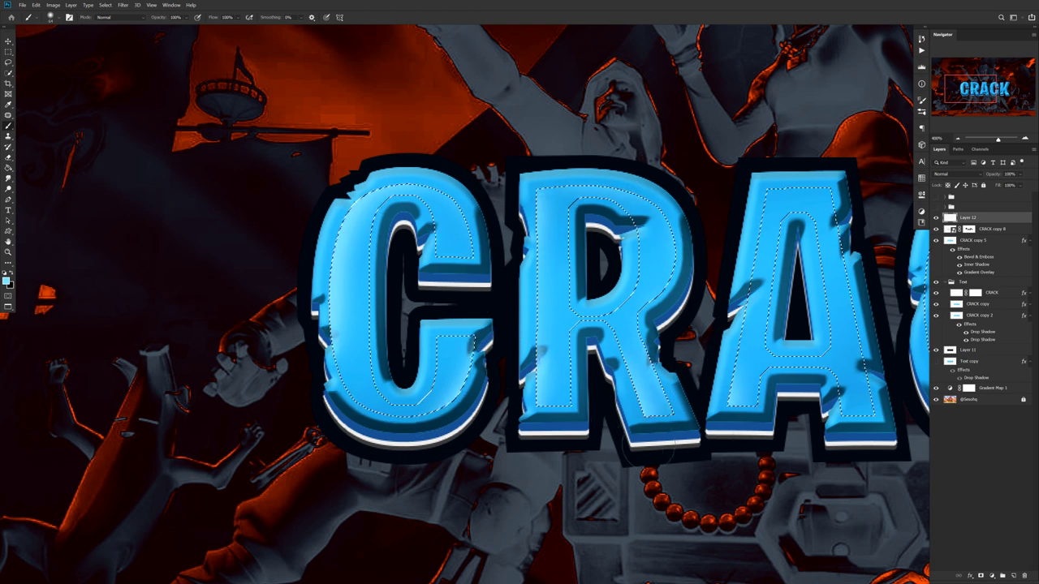
drag(874, 260, 736, 237)
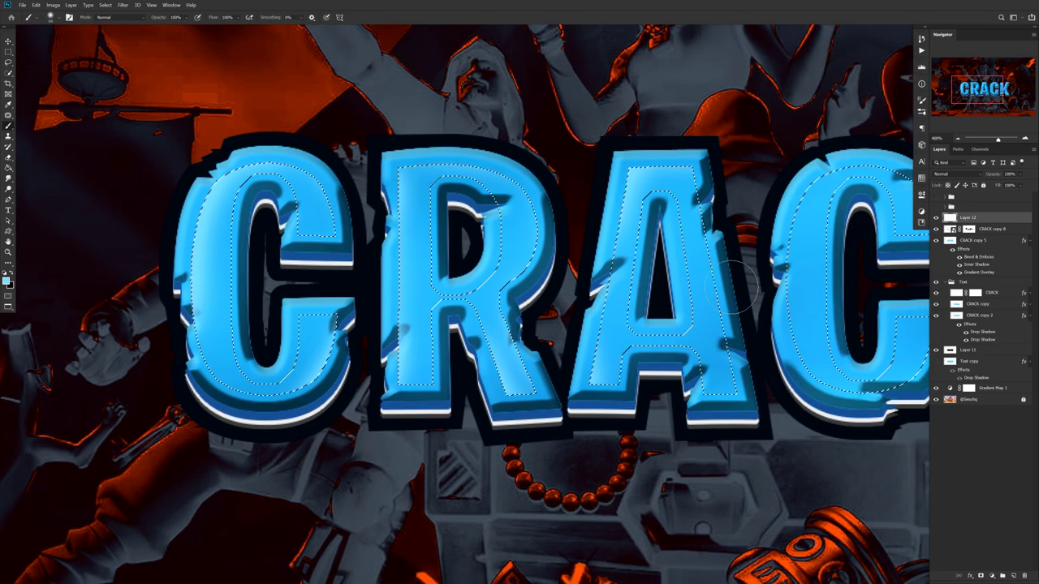
drag(888, 358, 671, 334)
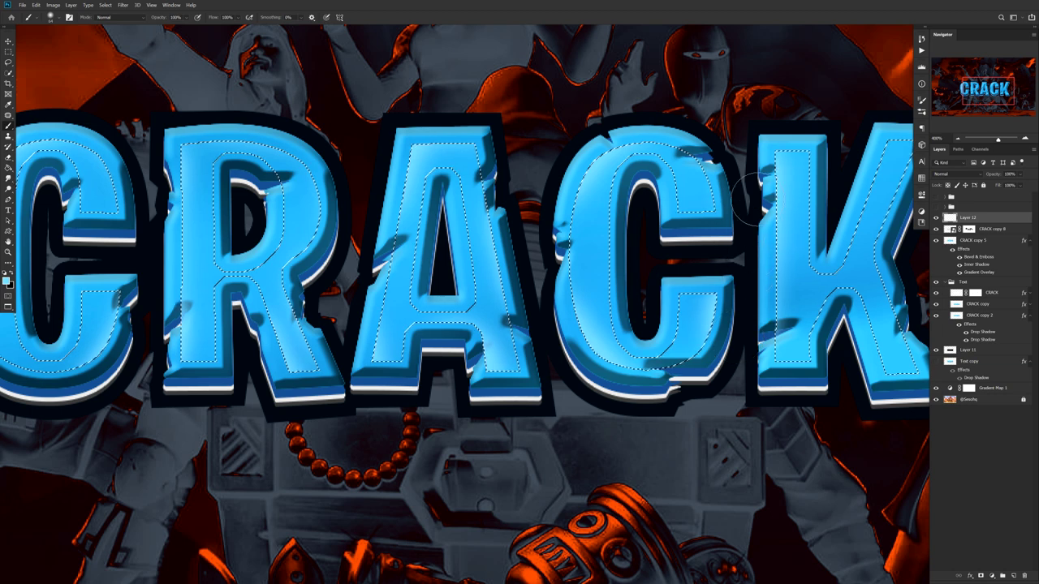
drag(873, 237, 690, 246)
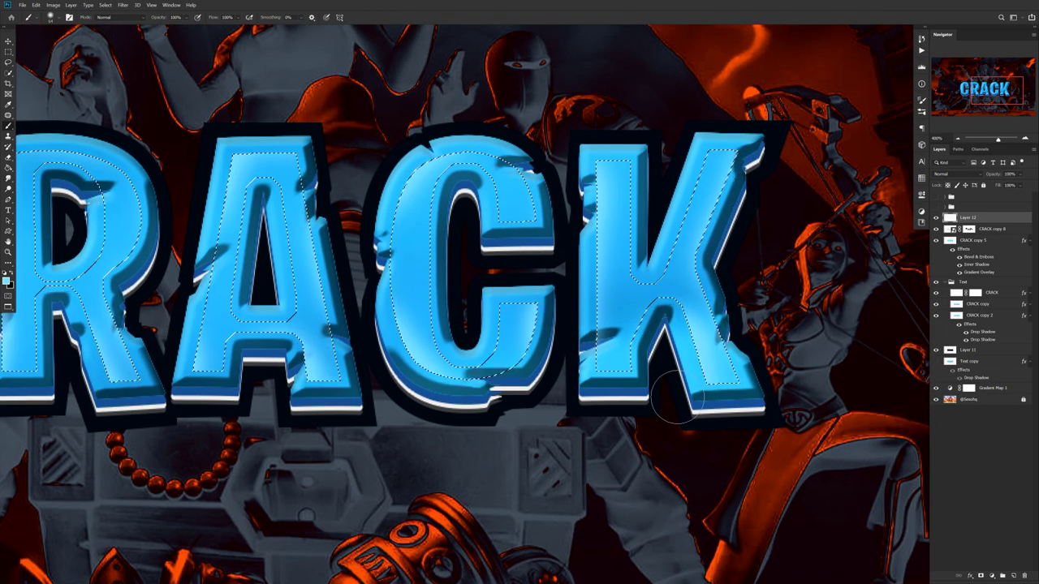
key(ctrl+d)
key(v)
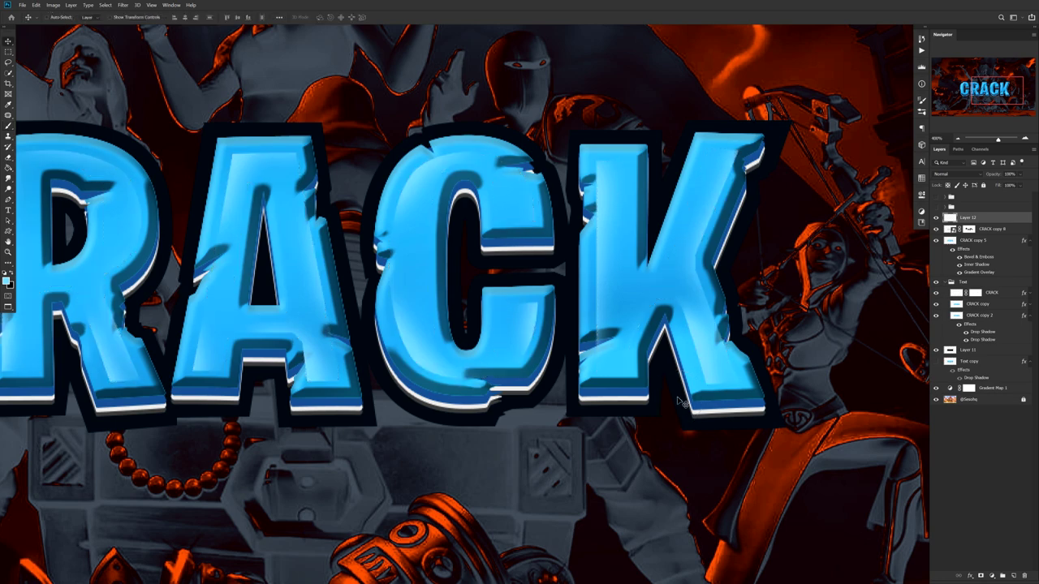
Step: Soften the painted highlights on Layer 12 with a Gaussian Blur of 2.3 pixels radius
scroll(558, 321, down, 3)
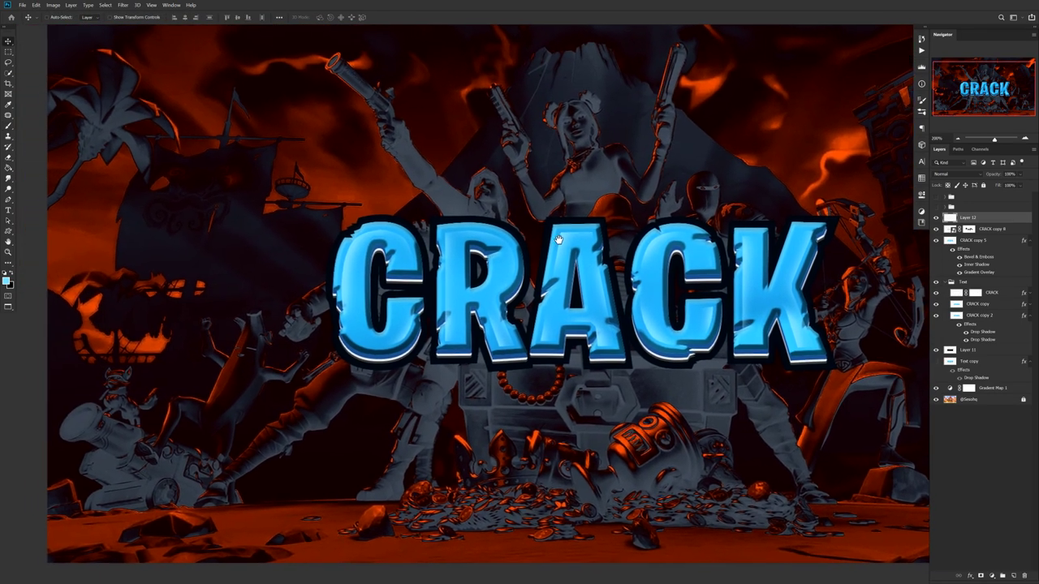
scroll(562, 242, up, 4)
scroll(571, 240, down, 3)
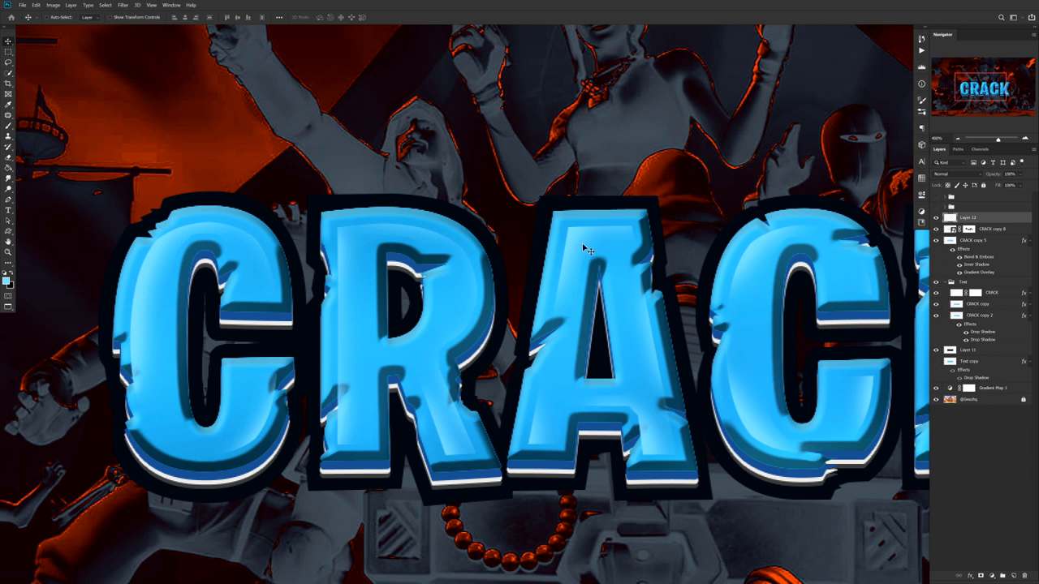
click(122, 5)
mouse_move(162, 90)
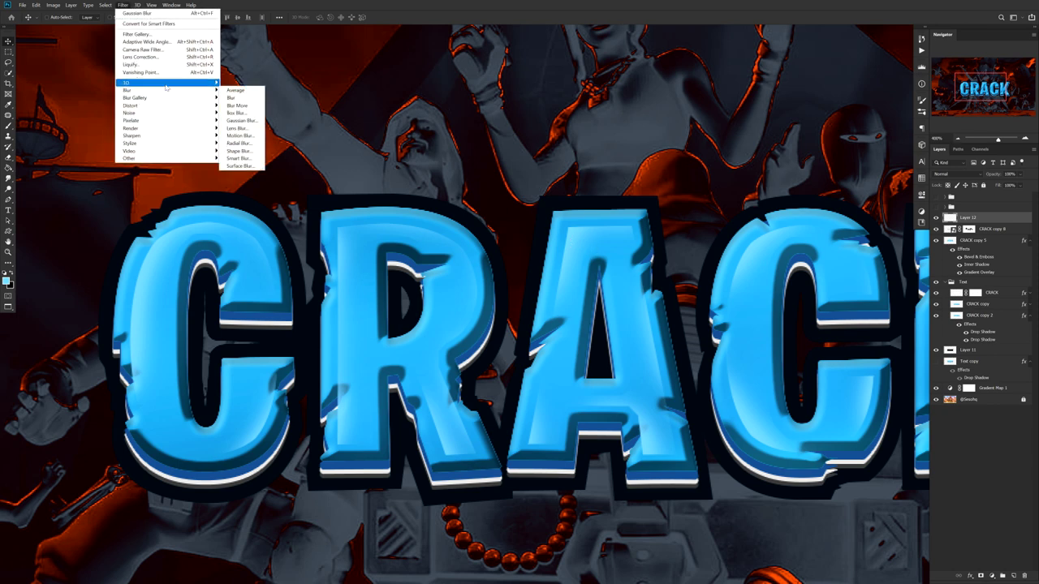
click(241, 122)
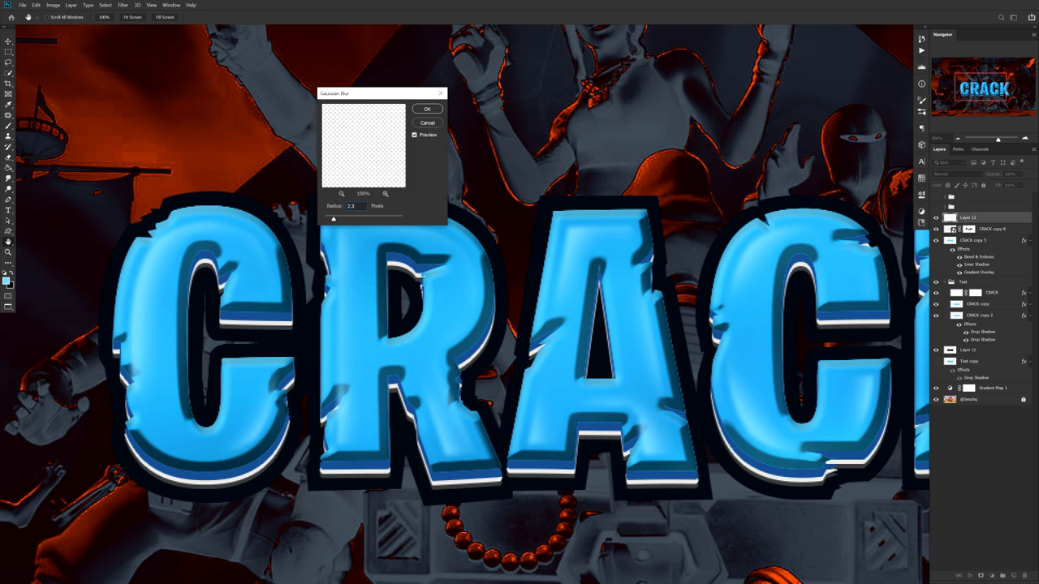
click(424, 109)
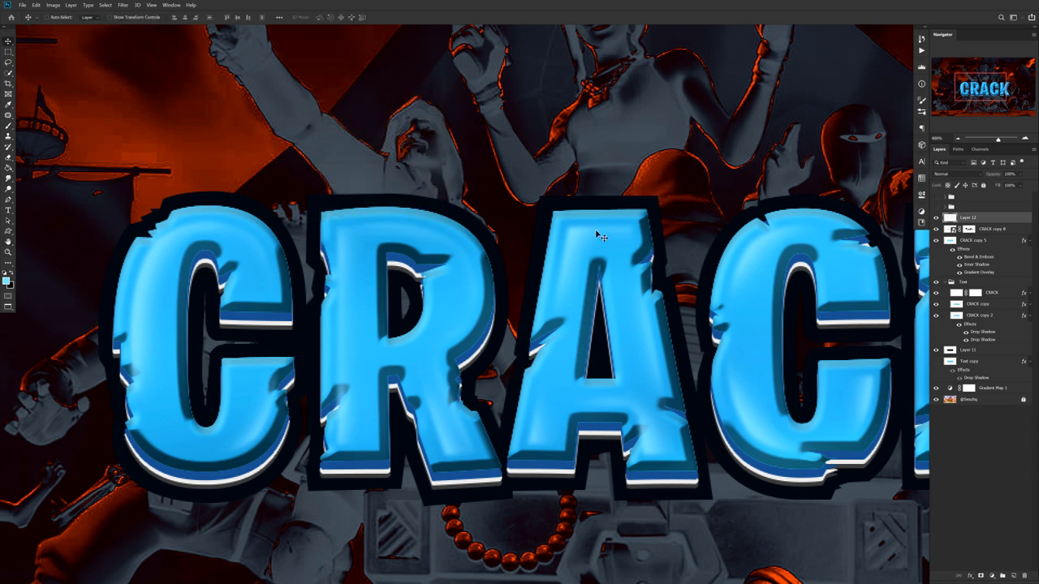
Step: Toggle Layer 12's visibility to compare the letters with and without the painted highlights
scroll(600, 235, up, 3)
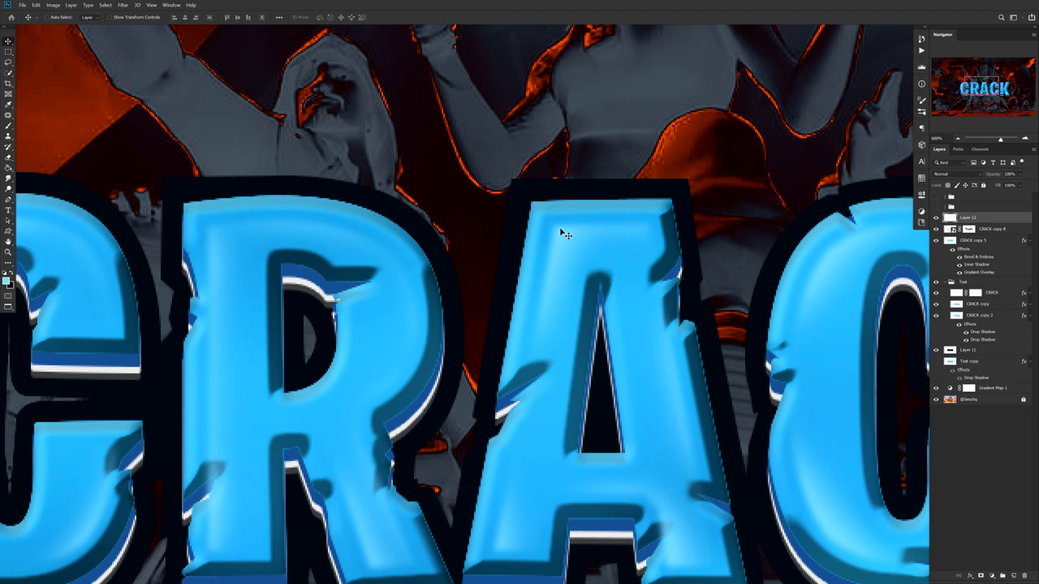
scroll(561, 234, down, 4)
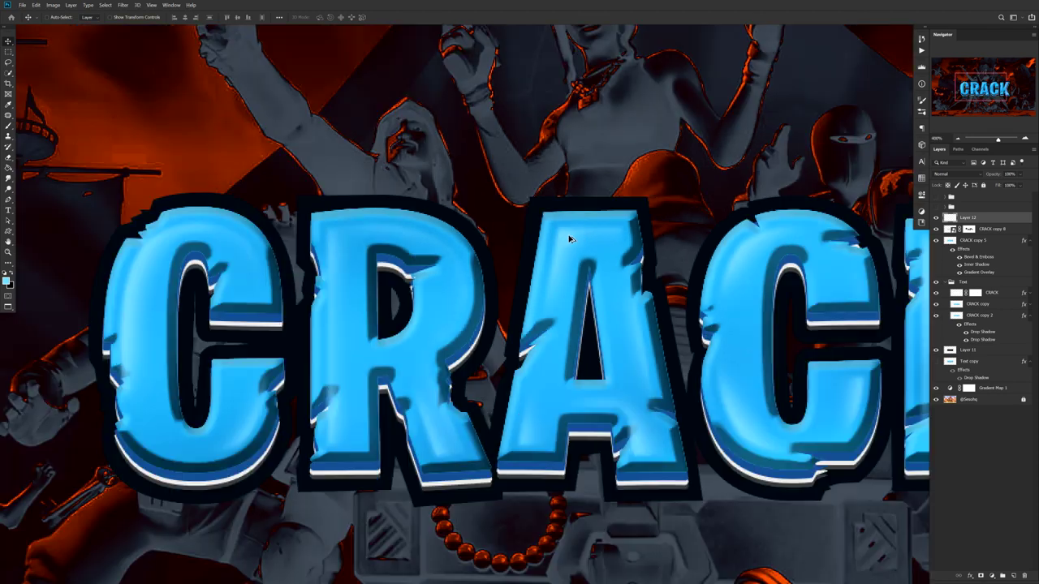
scroll(647, 269, down, 5)
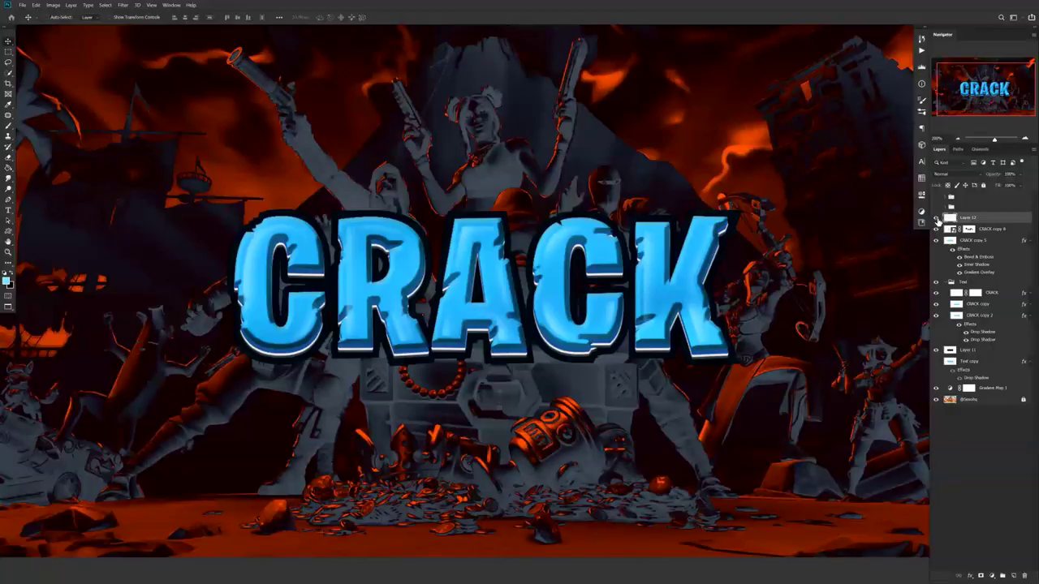
click(936, 218)
click(936, 218)
Step: Erase excess painted highlight from Layer 12 around the letters' notches and edges with a resized soft eraser
key(e)
alt+drag(642, 320, 495, 318)
mouse_move(686, 340)
alt+mouse_down()
mouse_move(665, 328)
mouse_move(675, 325)
mouse_move(622, 328)
alt+mouse_up()
scroll(666, 328, up, 2)
scroll(623, 324, up, 2)
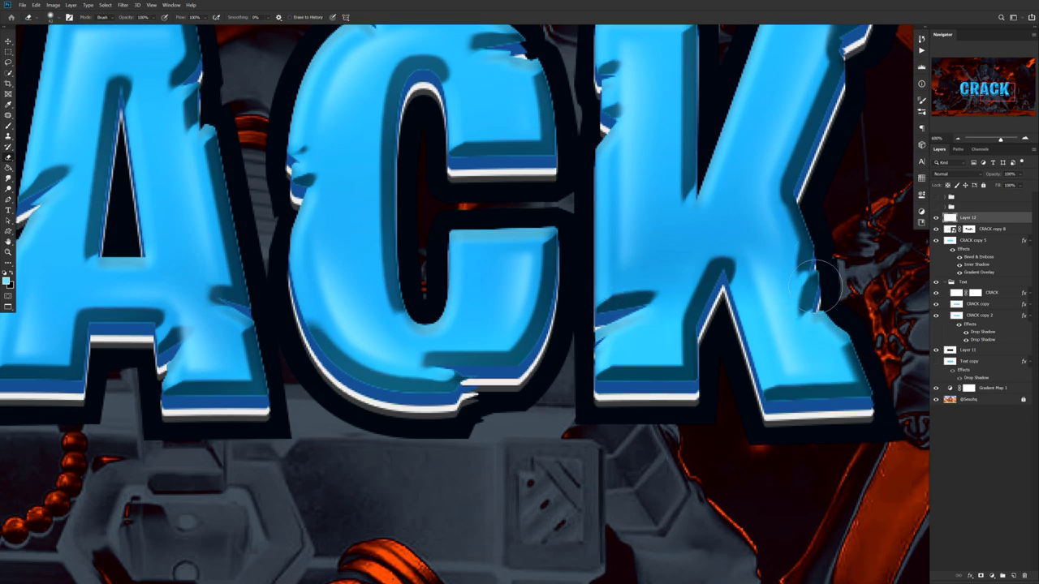
drag(770, 209, 791, 311)
drag(477, 231, 560, 240)
drag(330, 290, 614, 229)
drag(511, 276, 709, 261)
drag(599, 350, 714, 304)
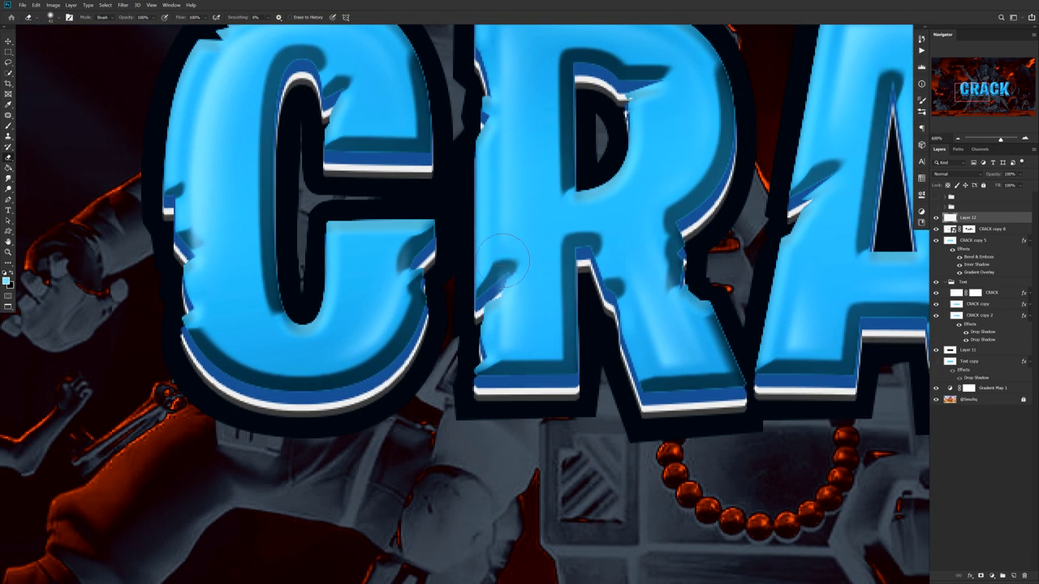
drag(400, 259, 627, 283)
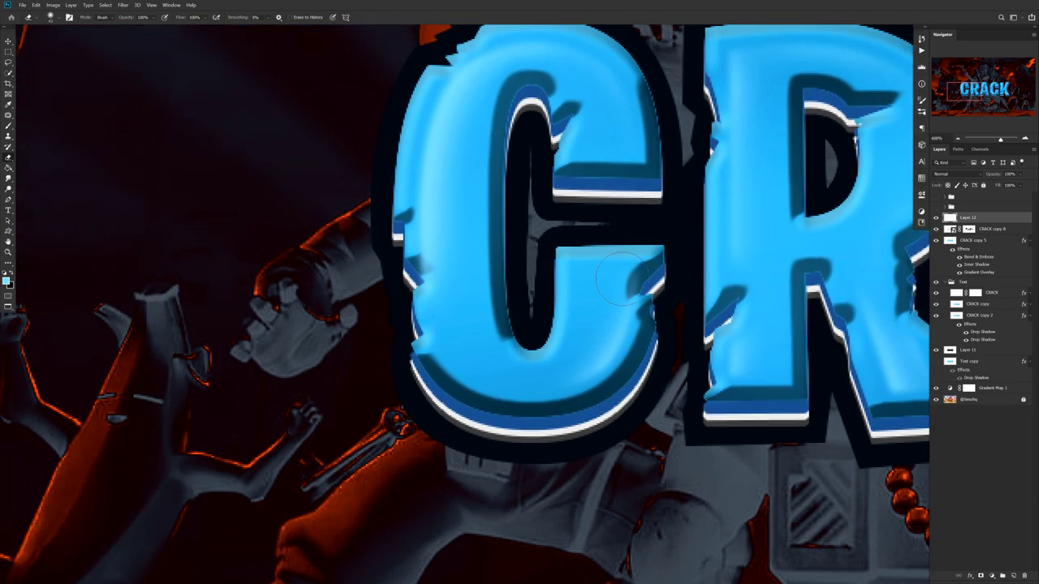
drag(518, 189, 485, 256)
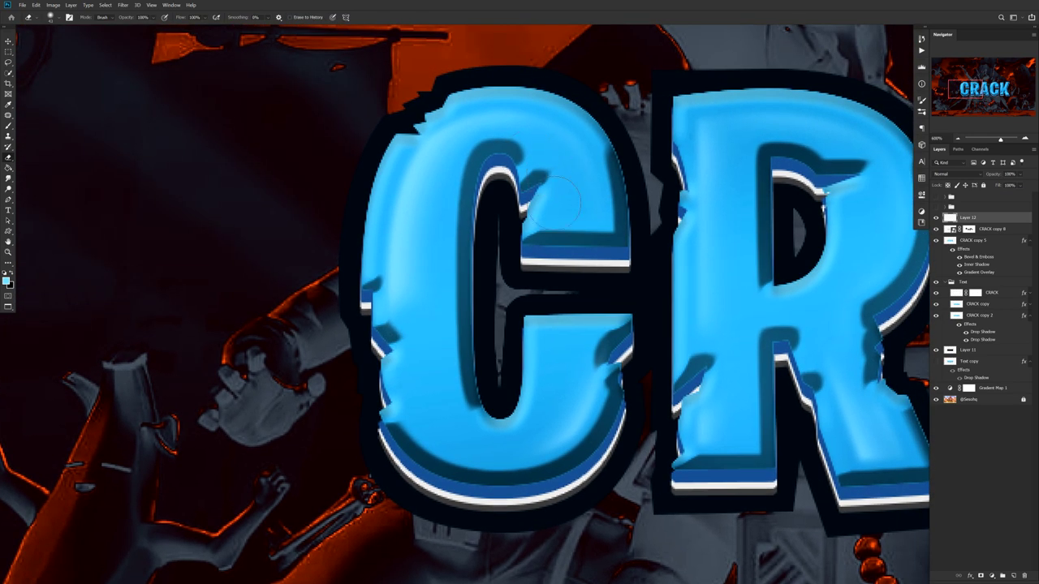
key(v)
scroll(554, 182, down, 3)
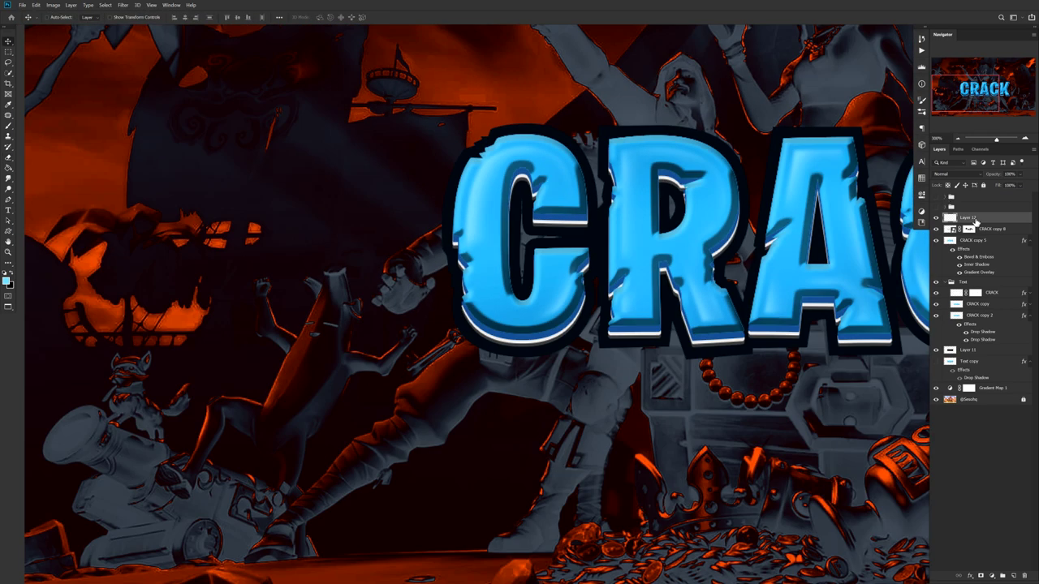
Step: Duplicate Layer 12 to strengthen the painted highlights, and toggle the copy to compare
click(937, 218)
click(937, 217)
key(ctrl+j)
scroll(921, 258, down, 5)
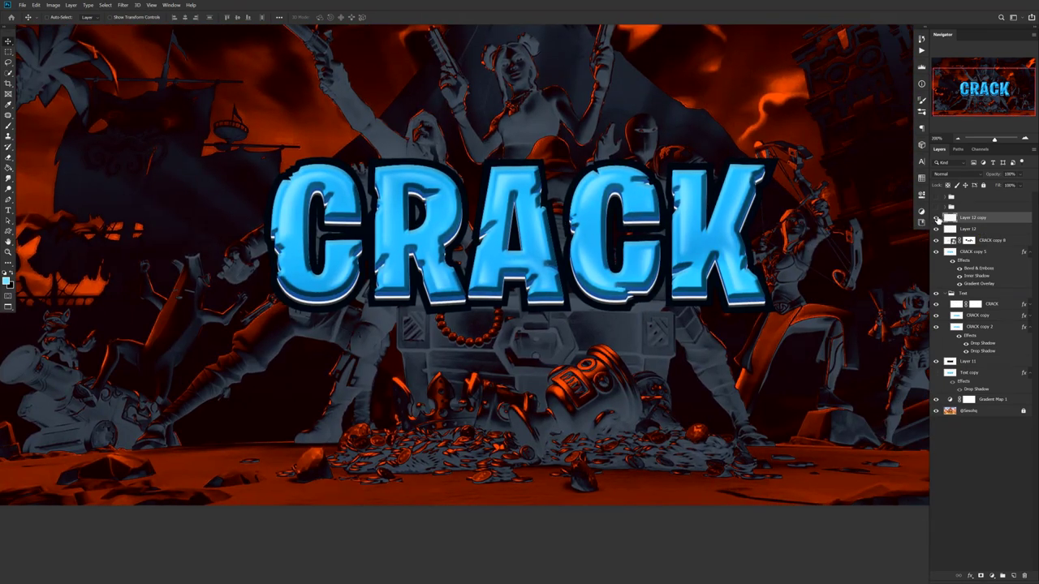
click(937, 218)
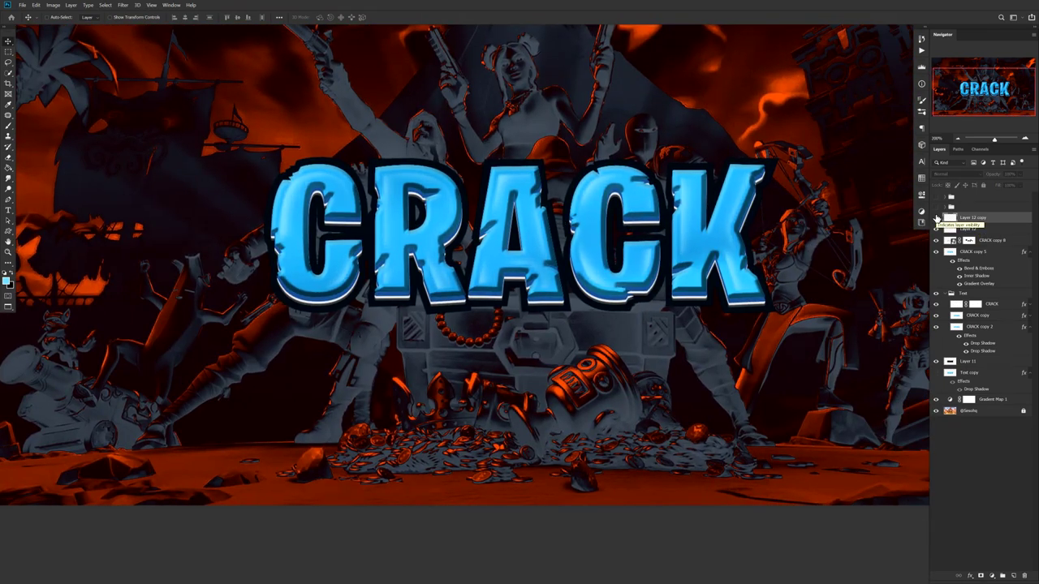
click(937, 217)
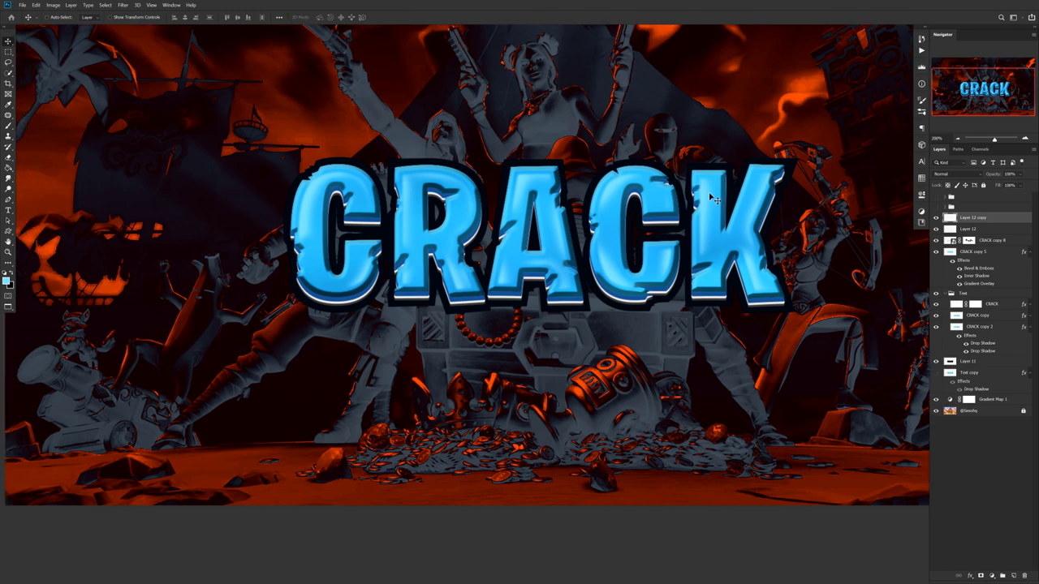
Step: Touch up the highlight on the K's upper stem with the soft light blue brush, and keep Layer 12 copy selected
scroll(686, 188, up, 5)
key(b)
mouse_move(687, 199)
mouse_down()
mouse_move(714, 200)
mouse_move(702, 194)
mouse_move(693, 228)
mouse_up()
click(977, 230)
scroll(690, 232, down, 3)
key(v)
scroll(673, 232, down, 3)
click(958, 219)
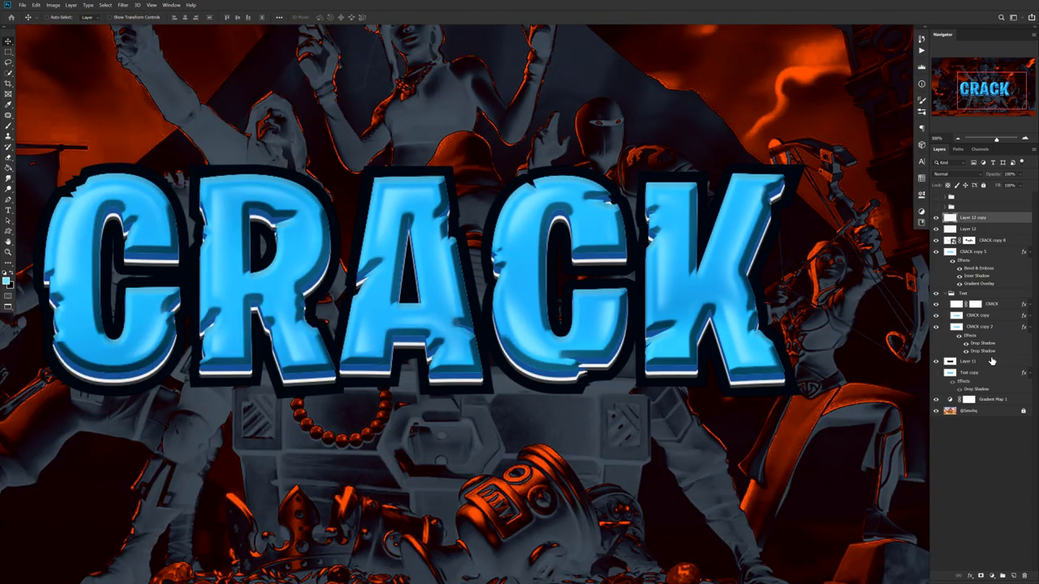
Step: Duplicate all layers from Layer 12 copy down to Layer 11 and merge the duplicates into one layer over the title
click(936, 362)
click(936, 362)
shift+click(981, 364)
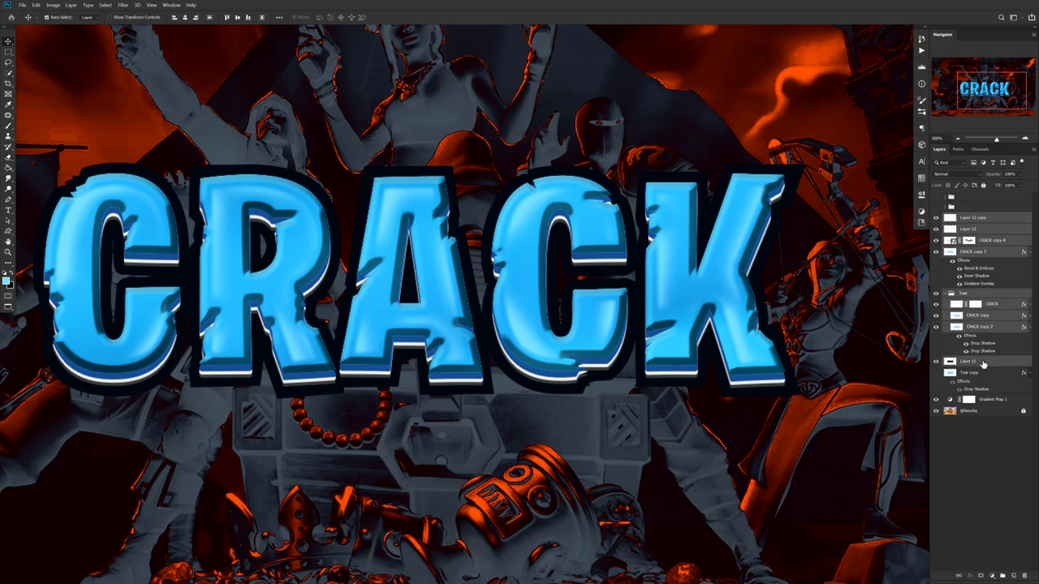
key(ctrl+j)
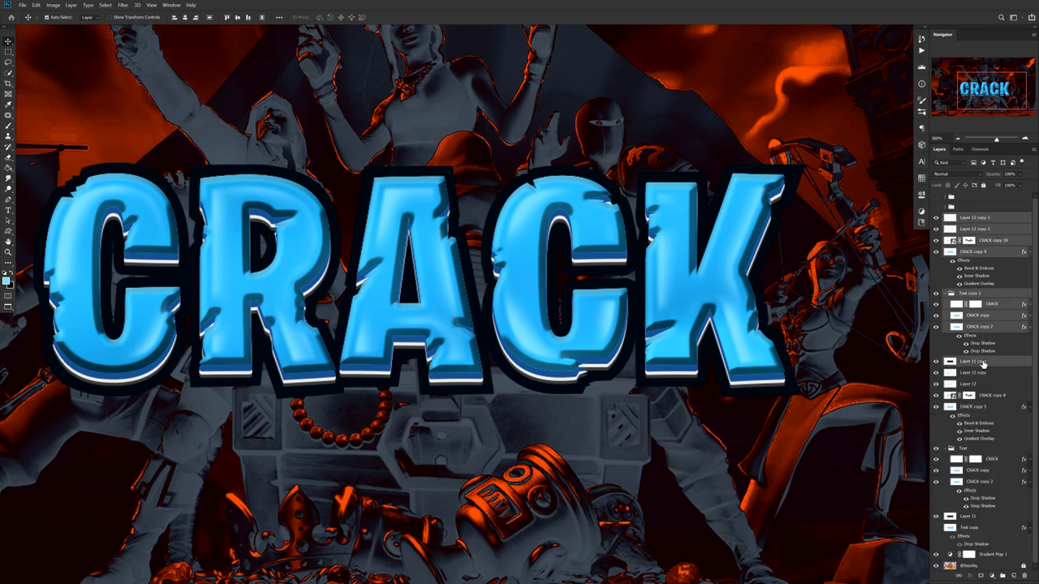
key(ctrl+e)
drag(708, 315, 745, 117)
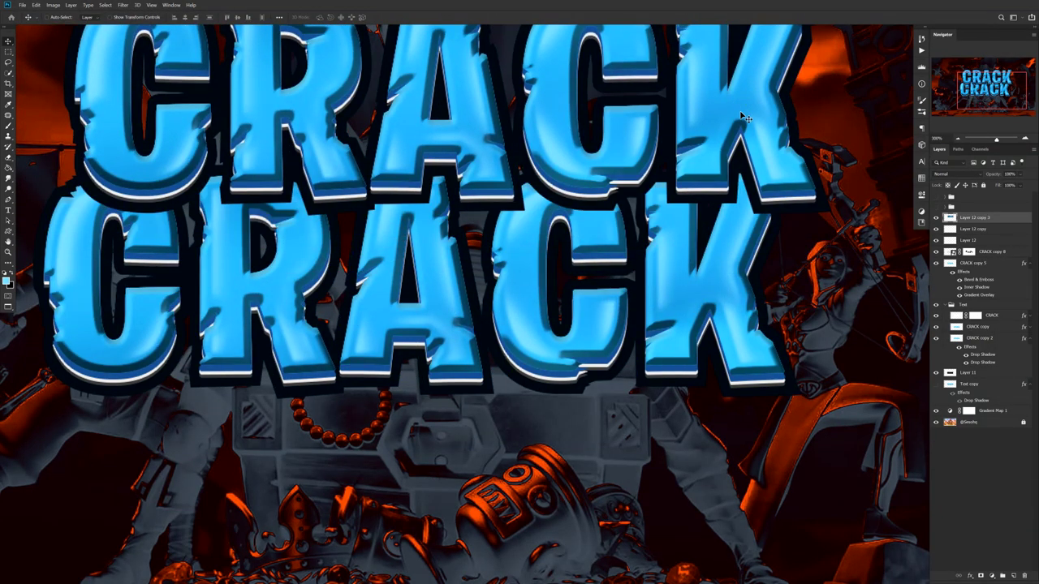
key(ctrl+z)
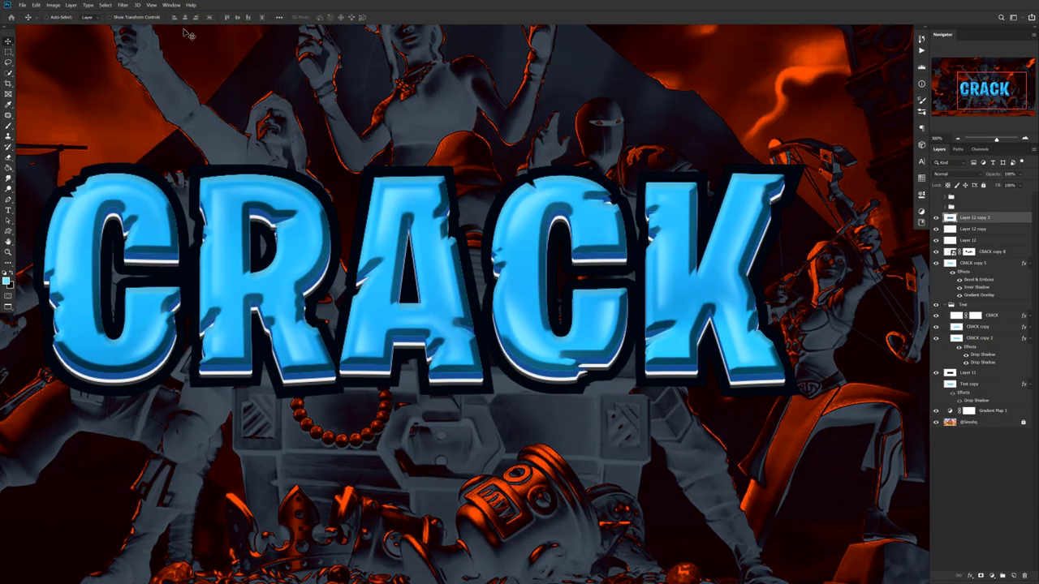
Step: Apply Plastic Wrap to the merged copy with Highlight Strength 10, Detail 9 and Smoothness 14, and set its blending to Luminosity
click(123, 5)
click(149, 38)
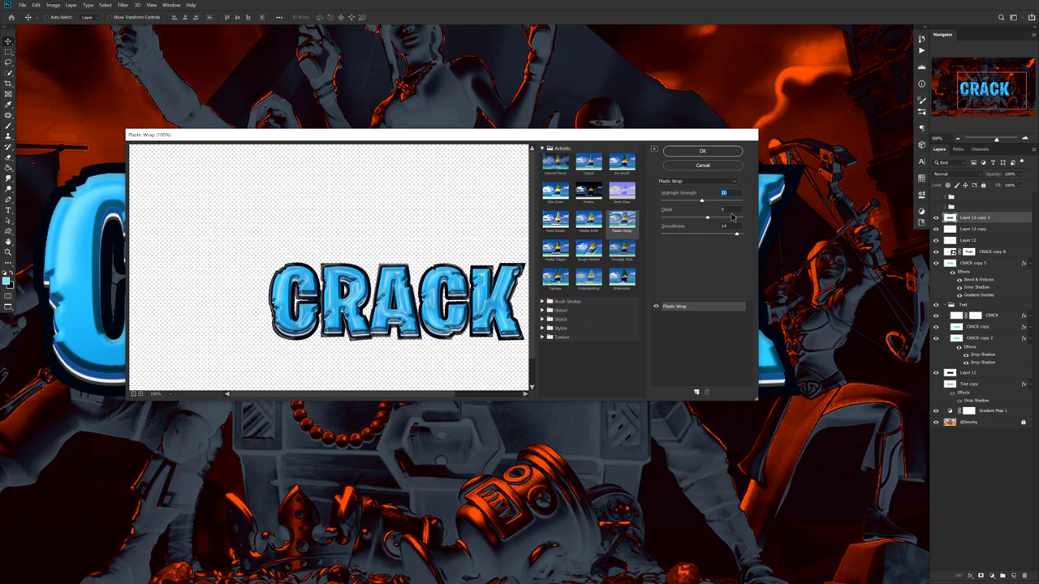
click(704, 152)
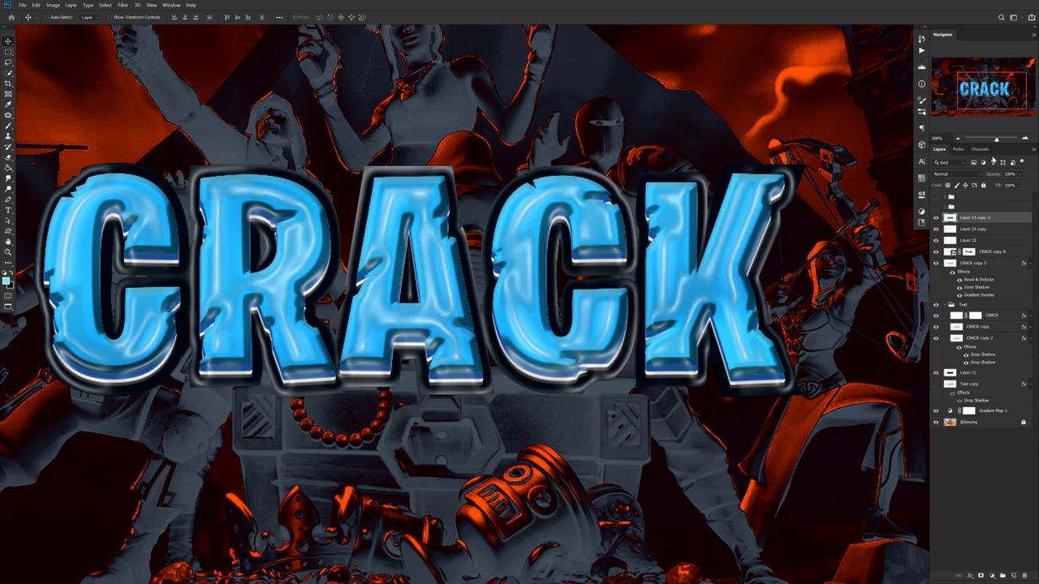
click(960, 176)
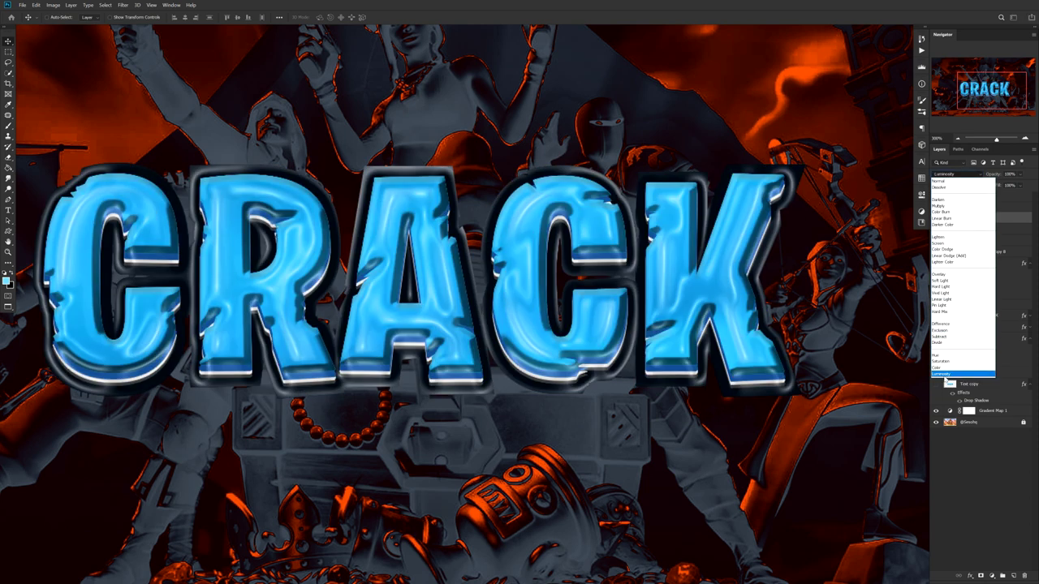
click(944, 376)
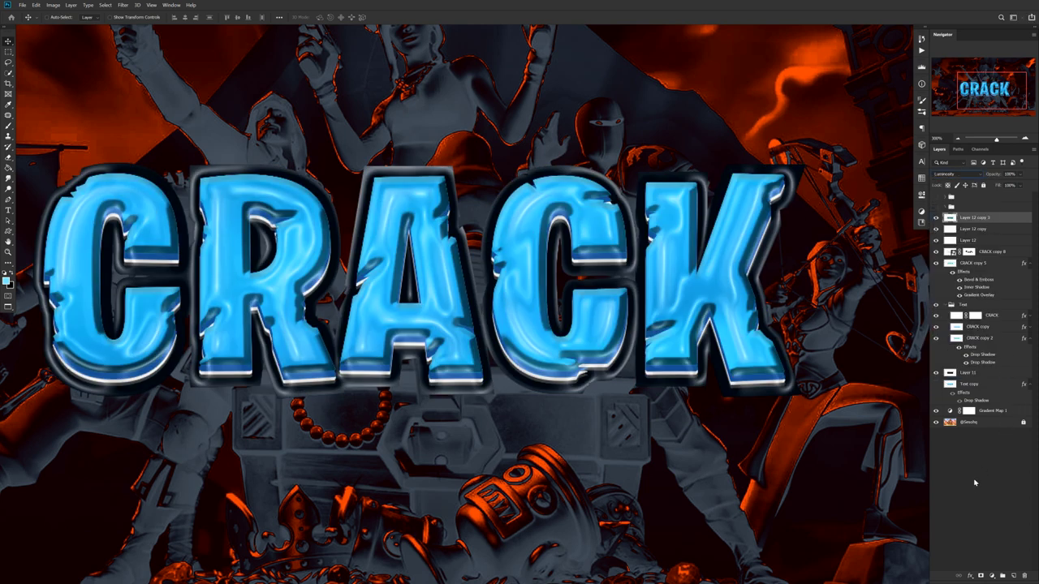
Step: Add a layer mask to the Plastic Wrap layer and brush out parts of its sheen across the letters with large soft black
click(981, 575)
key(b)
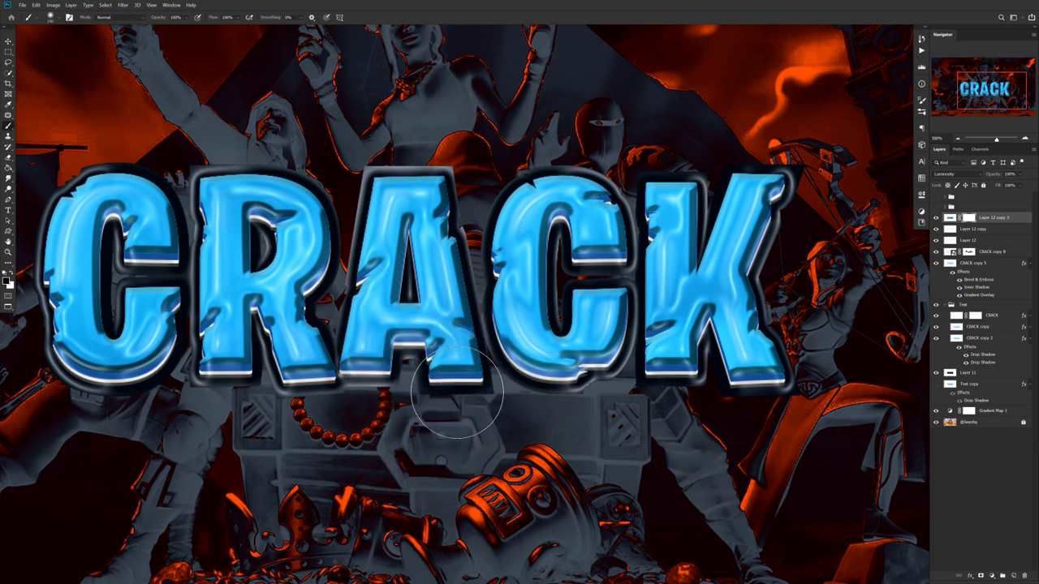
scroll(457, 394, up, 3)
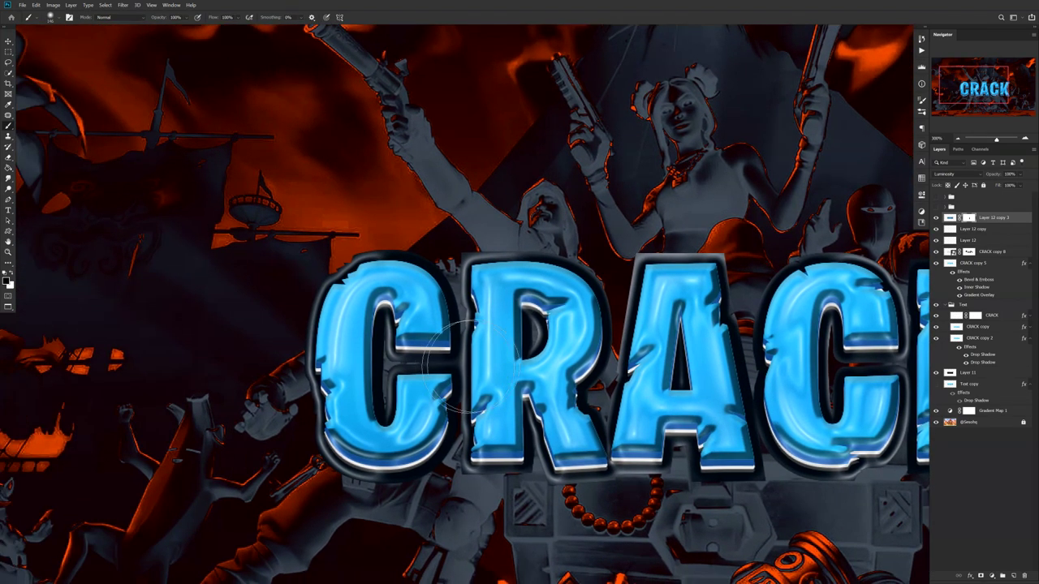
mouse_move(469, 363)
mouse_down()
mouse_move(509, 304)
mouse_move(492, 349)
mouse_move(545, 432)
mouse_move(580, 444)
mouse_move(570, 469)
mouse_move(359, 480)
mouse_move(313, 449)
mouse_move(306, 416)
mouse_move(320, 335)
mouse_move(345, 319)
mouse_move(411, 337)
mouse_move(424, 375)
mouse_up()
drag(733, 370, 425, 356)
mouse_move(492, 319)
mouse_down()
mouse_move(545, 387)
mouse_move(631, 421)
mouse_move(652, 403)
mouse_move(655, 351)
mouse_move(639, 320)
mouse_move(671, 307)
mouse_up()
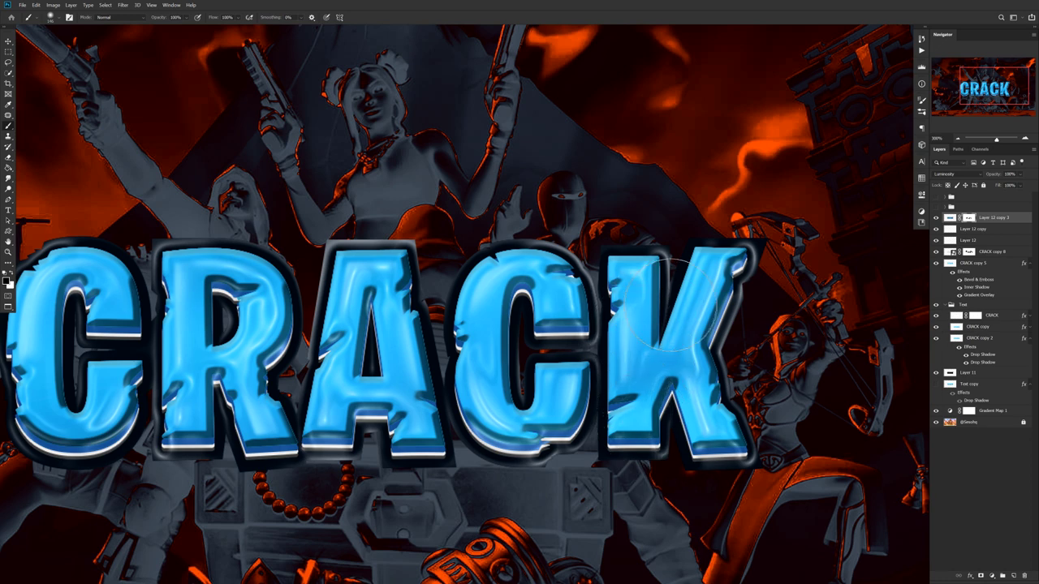
Step: Mask out more of the plastic sheen around the letters' edges and dark outline with a smaller soft brush
alt+right_click(772, 319)
drag(668, 247, 668, 279)
mouse_move(569, 250)
mouse_down()
mouse_move(511, 229)
mouse_move(535, 232)
mouse_up()
mouse_move(376, 228)
mouse_down()
mouse_move(312, 229)
mouse_move(302, 321)
mouse_move(414, 311)
mouse_up()
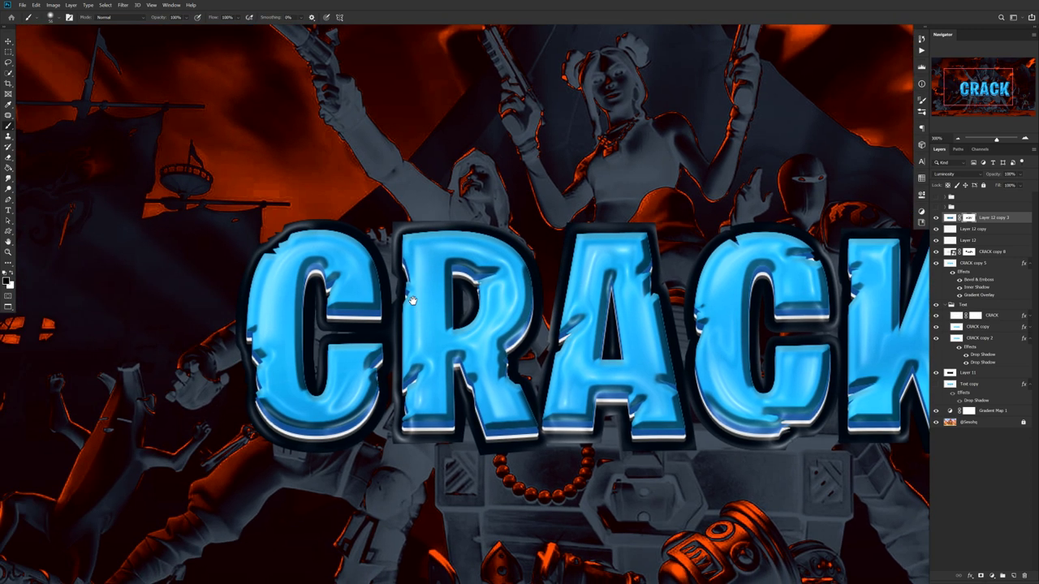
drag(457, 216, 448, 207)
drag(788, 261, 445, 241)
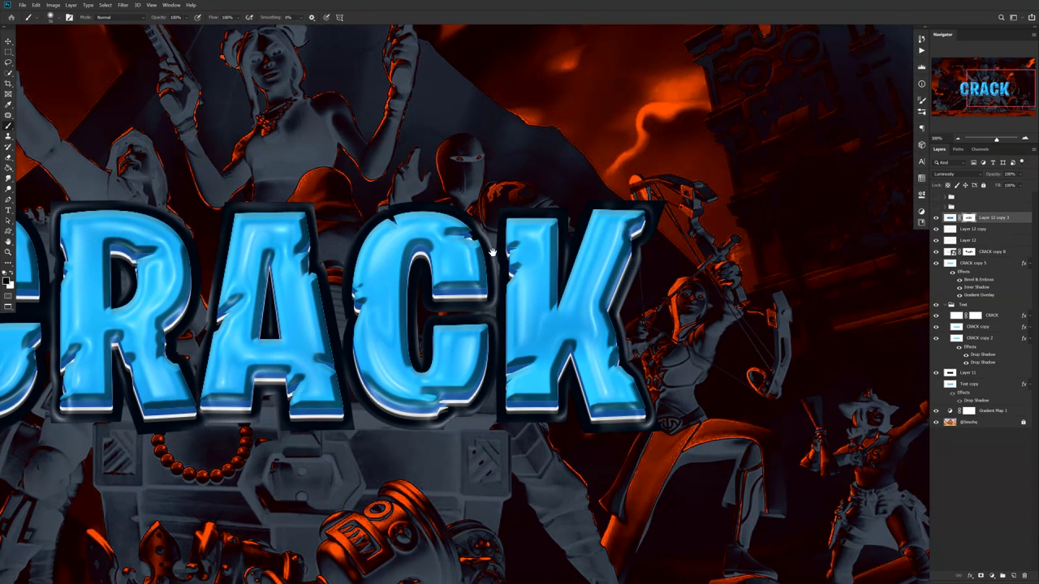
mouse_move(650, 272)
mouse_down()
mouse_move(641, 331)
mouse_move(659, 362)
mouse_up()
Step: Lower the brush opacity to 18% and gently fade the remaining sheen around the letters on the mask
alt+right_click(661, 413)
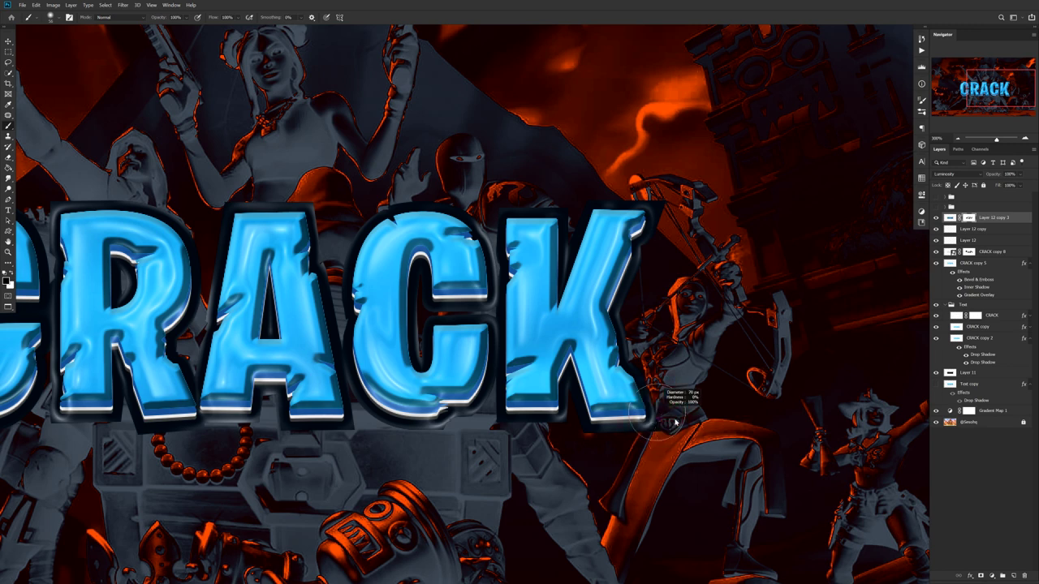
click(187, 20)
drag(201, 26, 172, 26)
drag(411, 212, 403, 212)
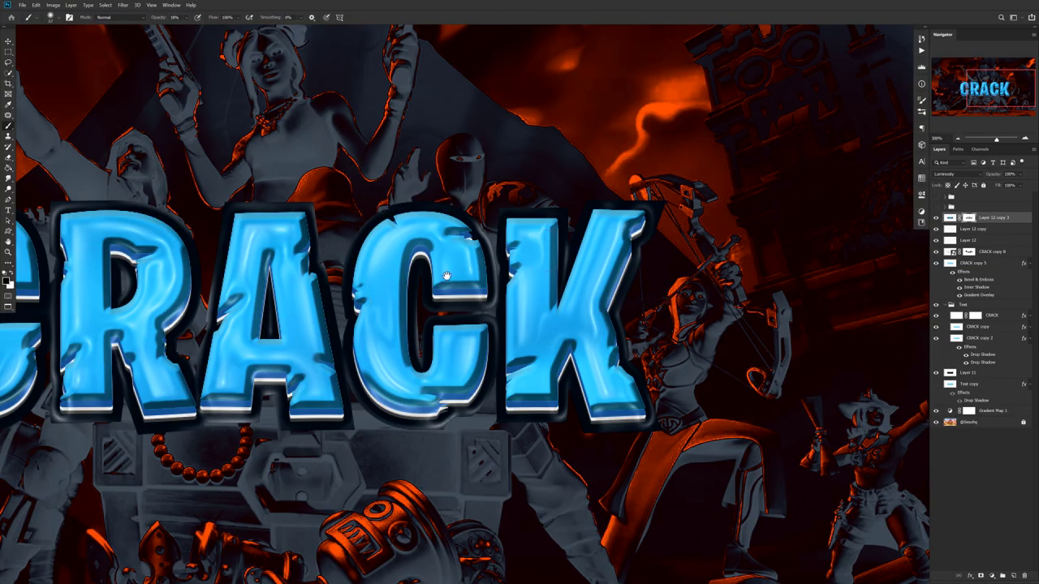
drag(447, 276, 568, 276)
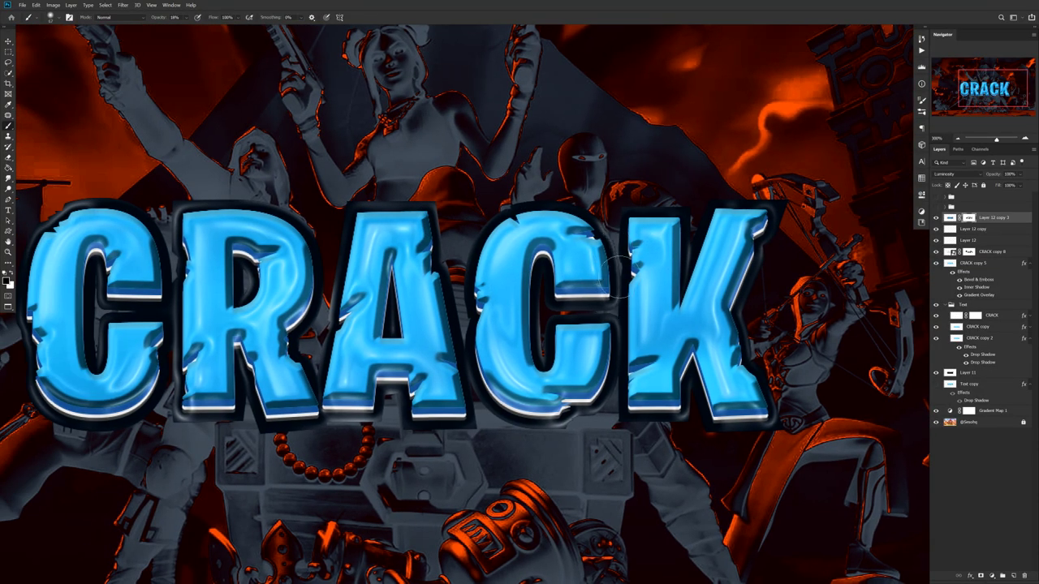
drag(562, 346, 599, 298)
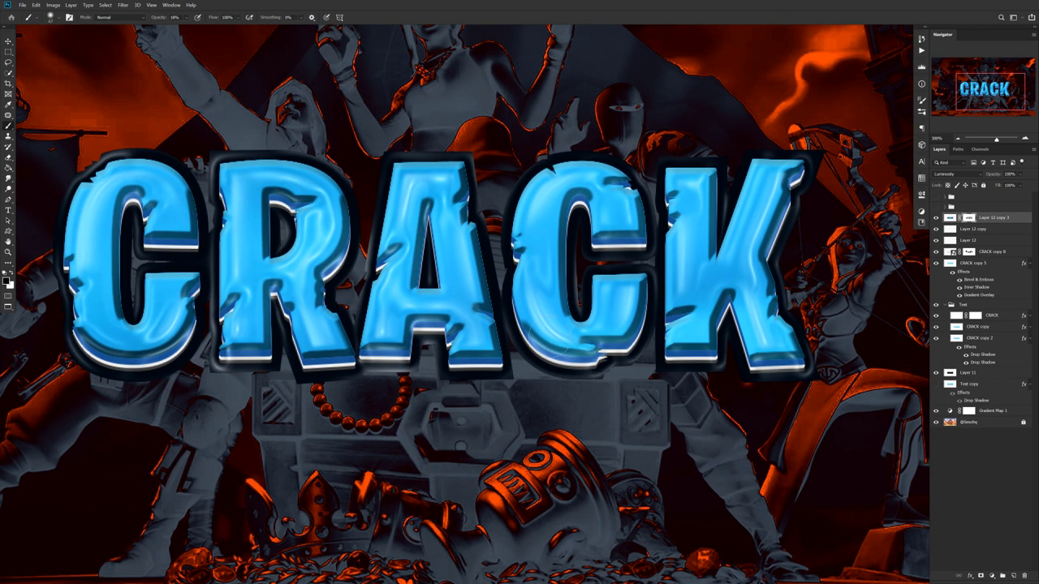
drag(572, 331, 641, 350)
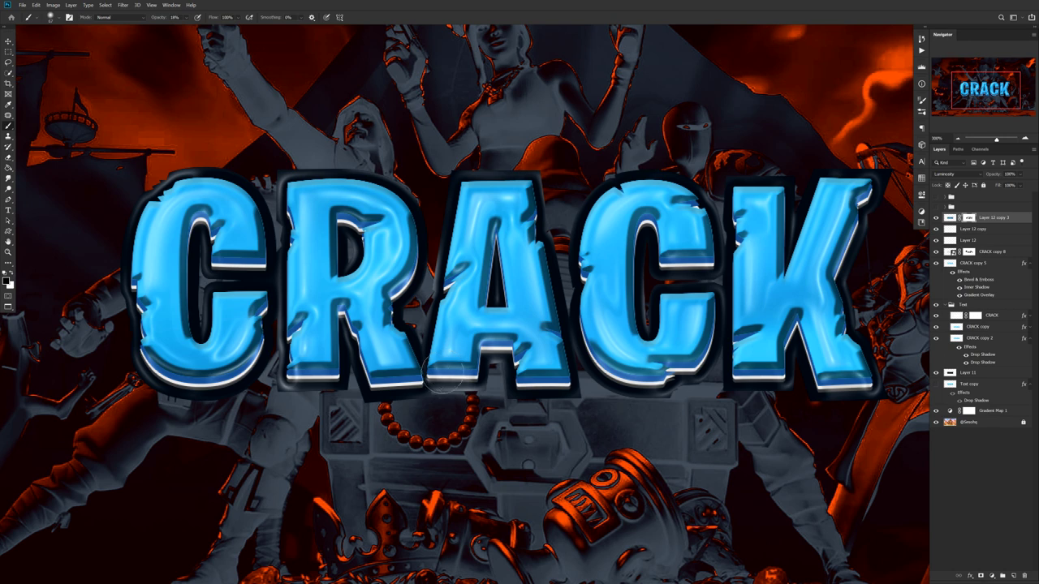
scroll(479, 340, down, 3)
scroll(478, 339, up, 2)
key(v)
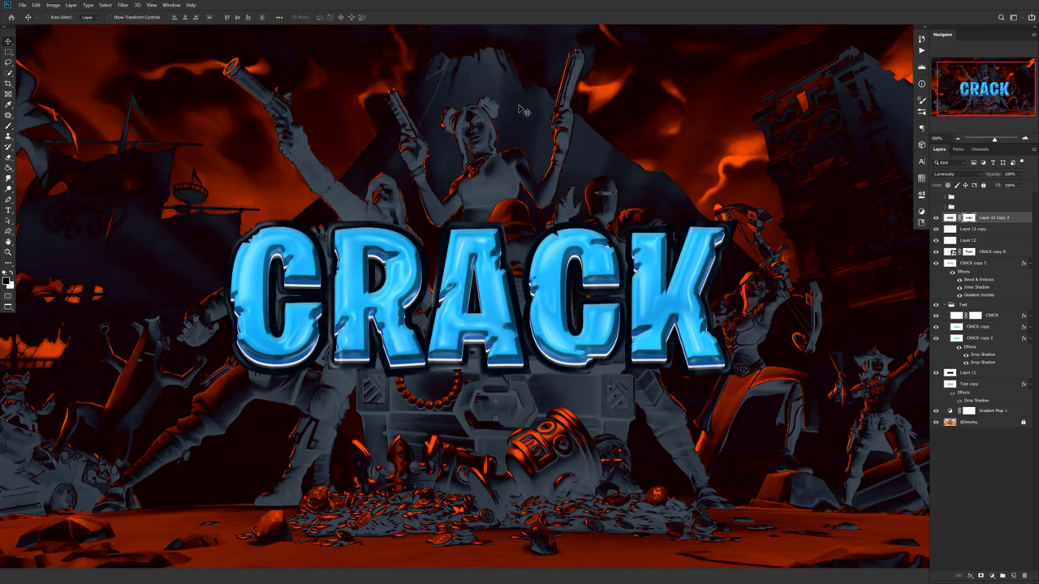
key(b)
click(188, 17)
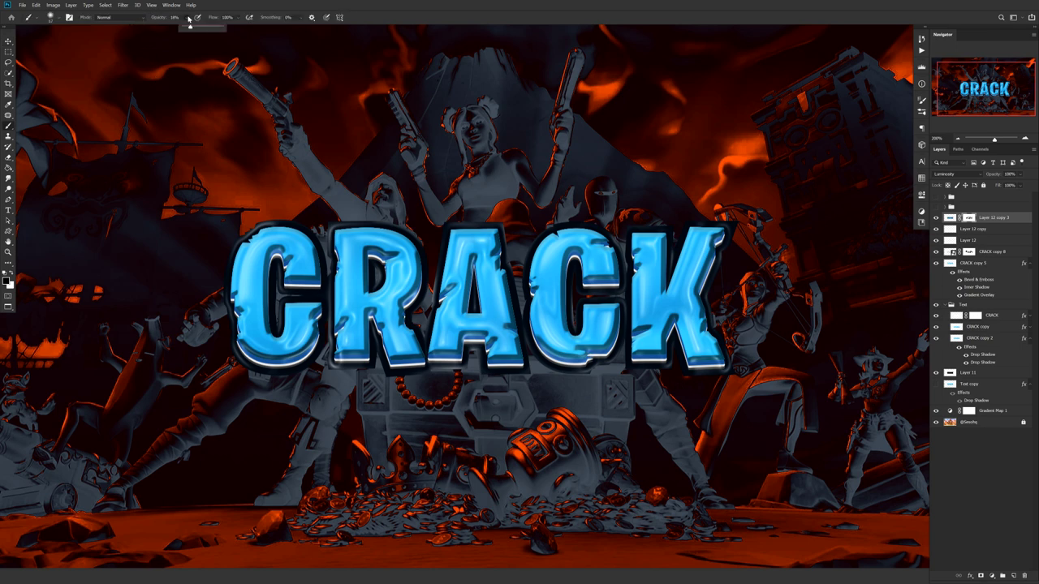
key(v)
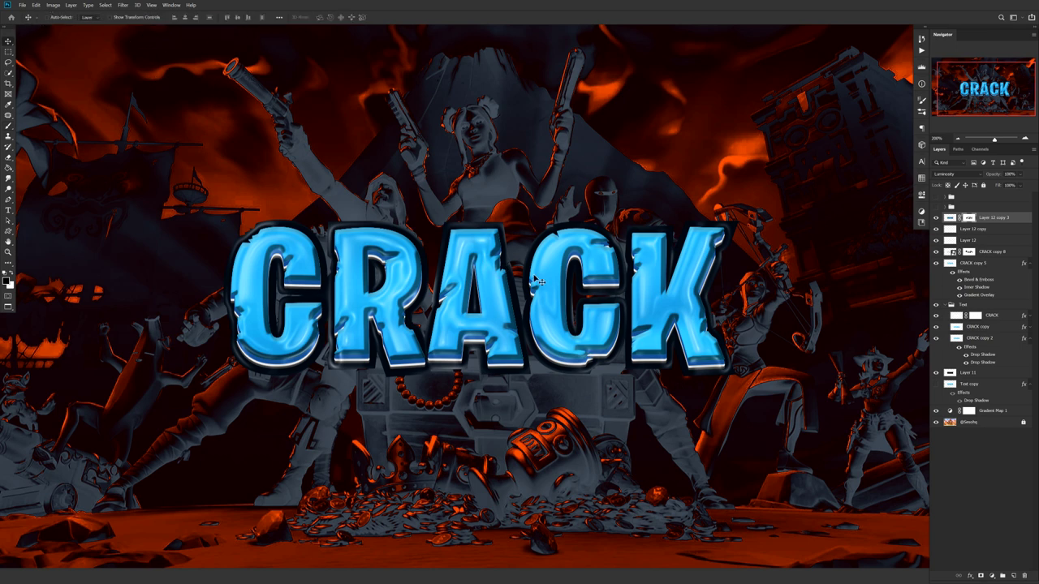
Step: Duplicate the CRACK text layer above the Plastic Wrap layer, rasterize its layer style and set its fill to 0%
drag(1002, 317, 985, 217)
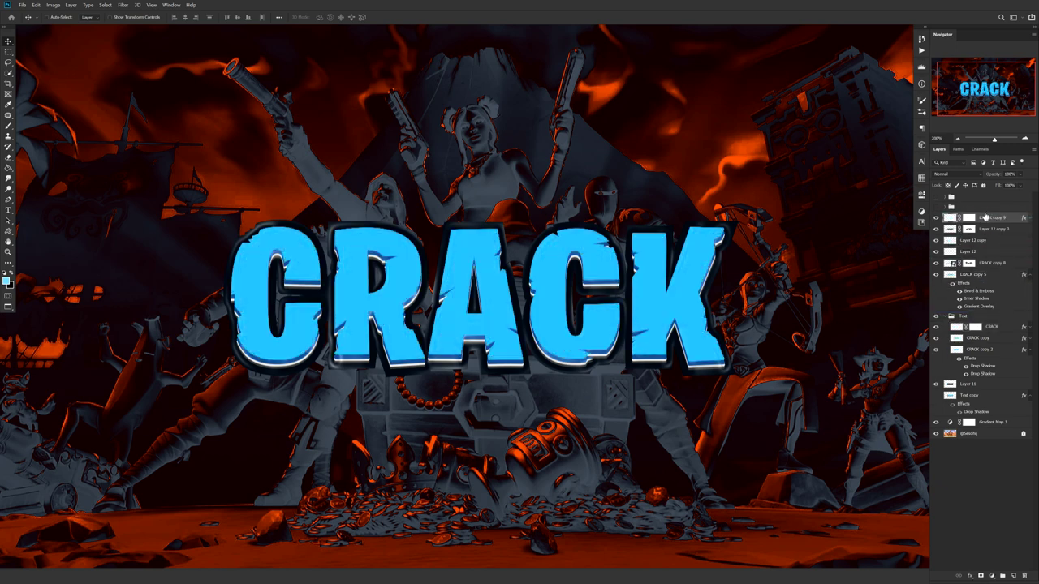
right_click(990, 219)
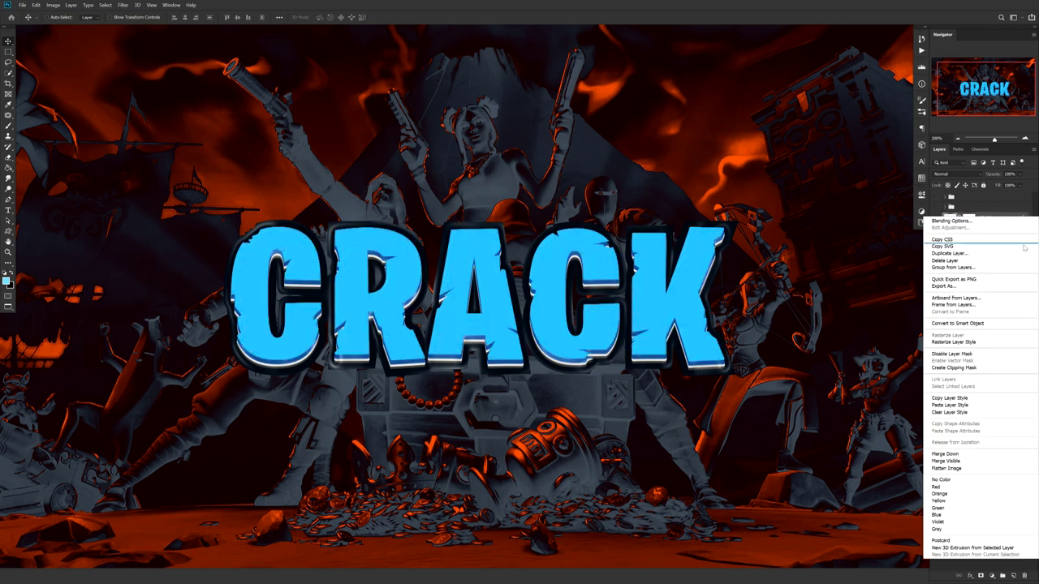
click(958, 345)
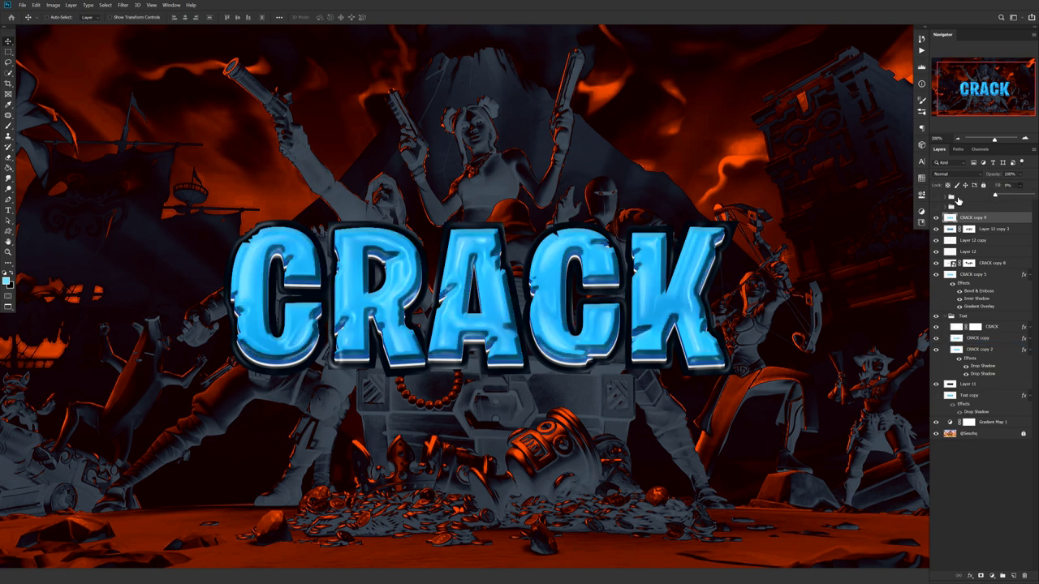
Step: Add a black Inner Shadow to the top CRACK copy with Normal blending, 100% opacity and a 90° angle
double_click(998, 222)
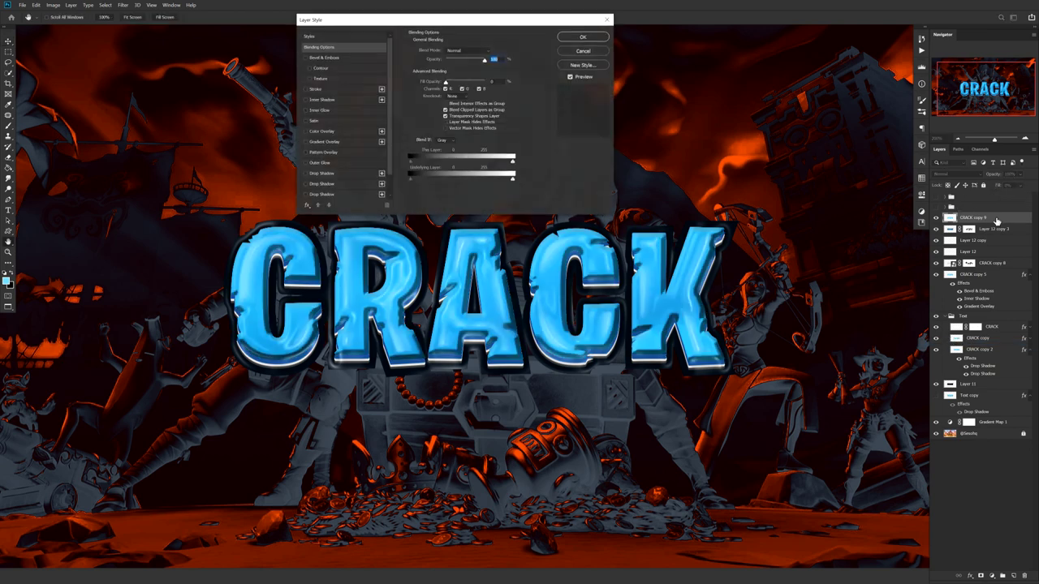
click(319, 100)
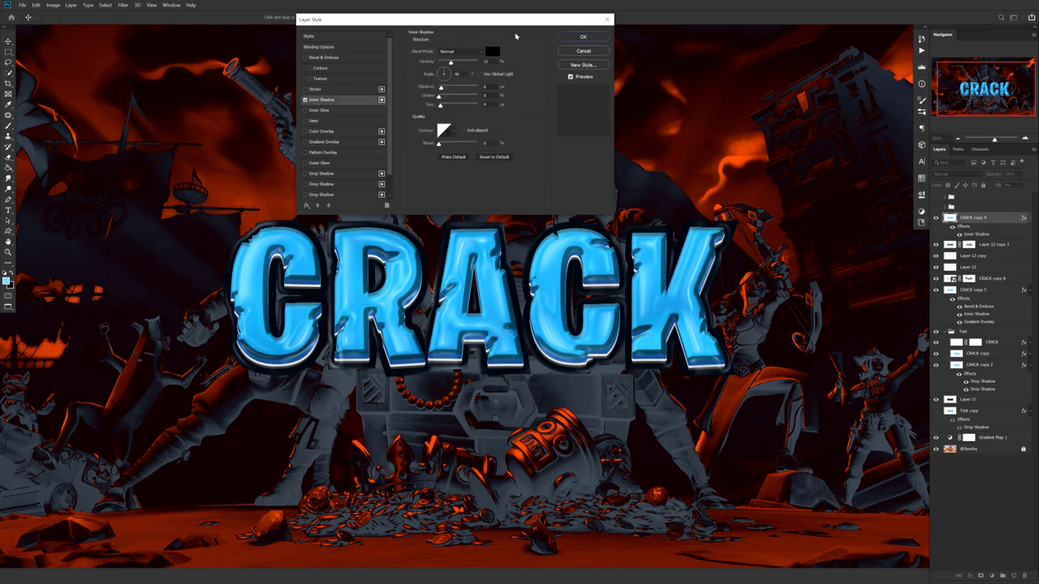
drag(465, 62, 479, 61)
drag(474, 24, 600, 30)
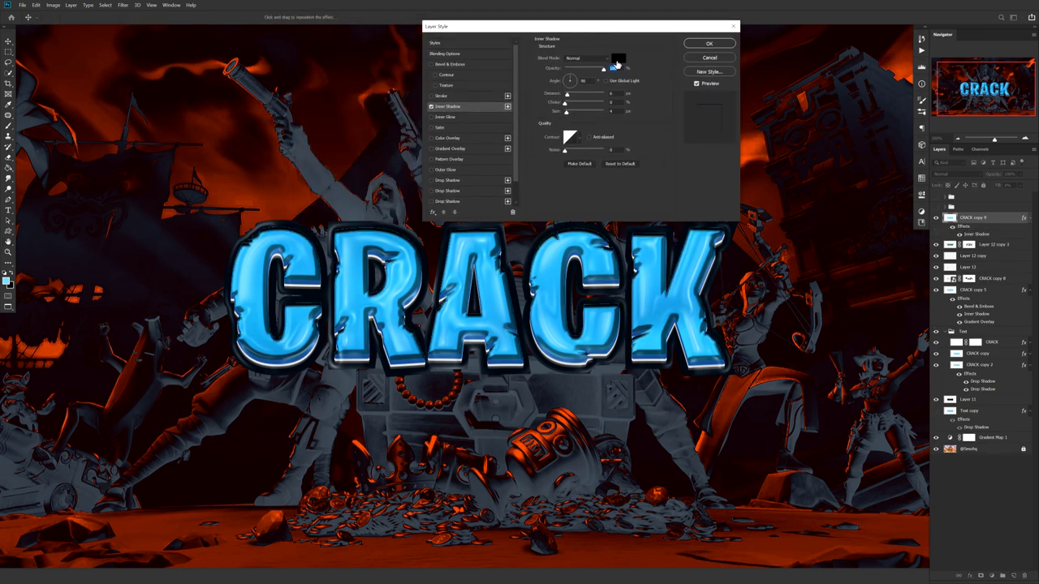
click(618, 60)
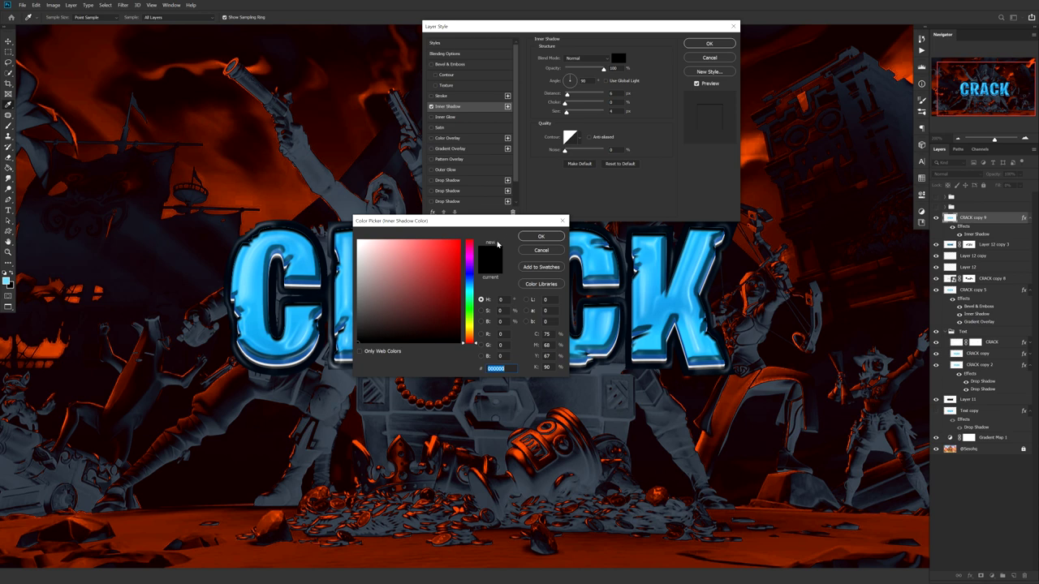
click(549, 240)
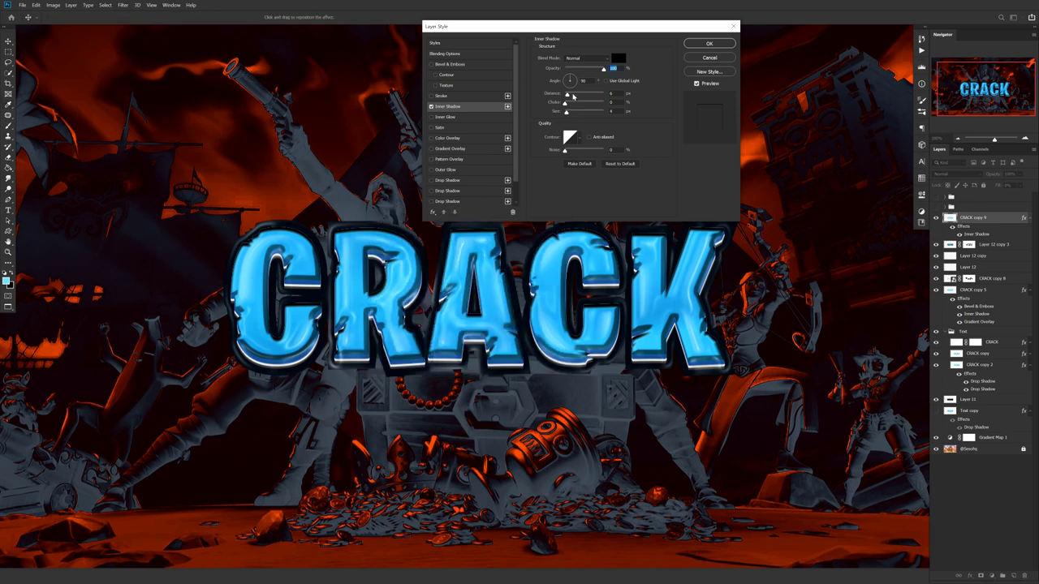
Step: Increase the inner shadow's distance and choke slightly, set its size to 5 px and apply the style
drag(568, 95, 569, 114)
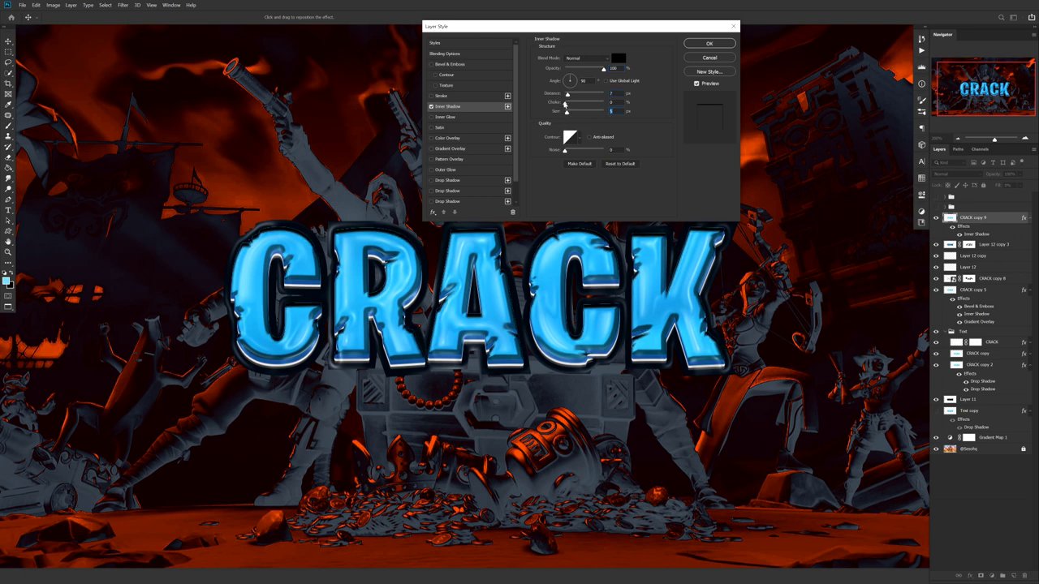
drag(569, 104, 567, 105)
key(Up)
key(Up)
key(Up)
key(Up)
key(Up)
key(Up)
key(Up)
key(Down)
key(Down)
key(Down)
key(Down)
key(Down)
key(Down)
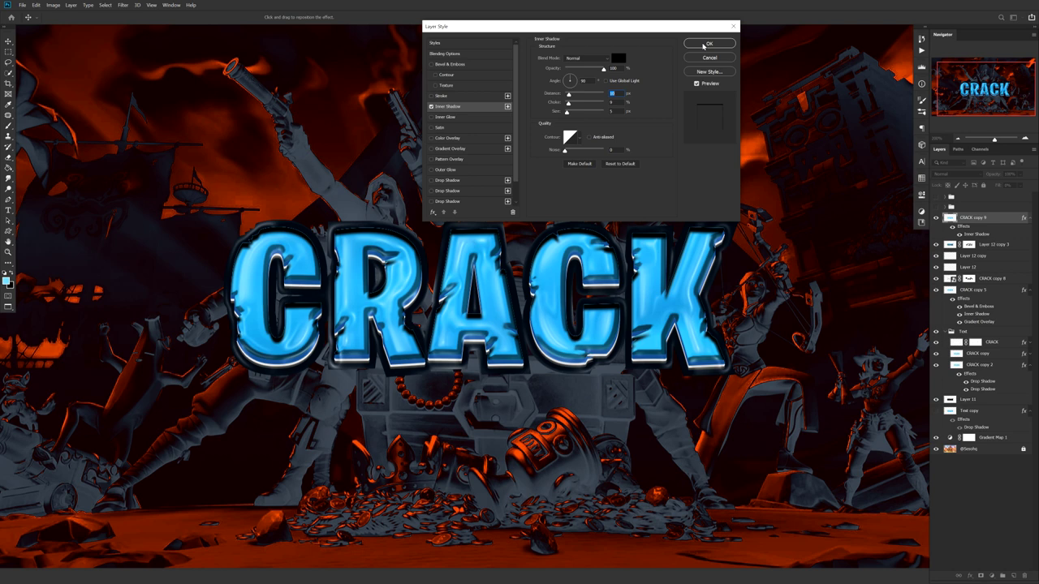
click(703, 45)
Step: Convert the inner shadow layer to a smart object and mask out parts of its shadow with a soft black brush
right_click(1000, 218)
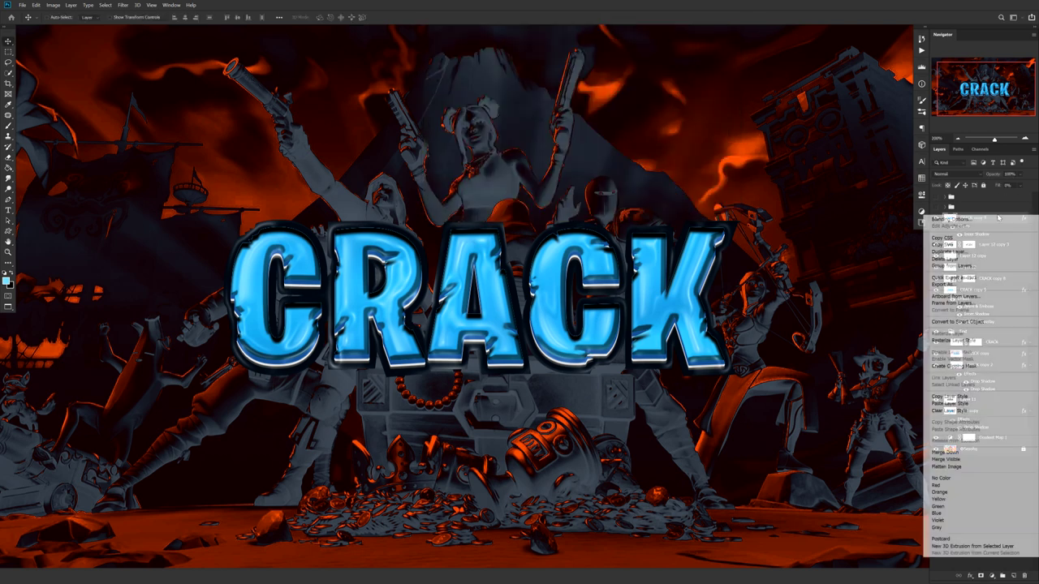
click(960, 322)
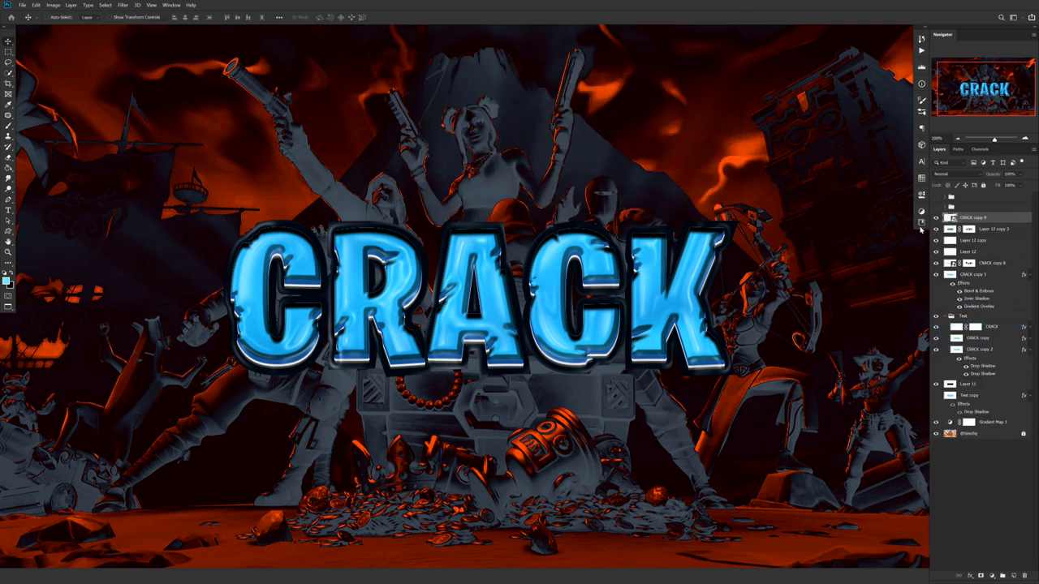
click(982, 575)
key(b)
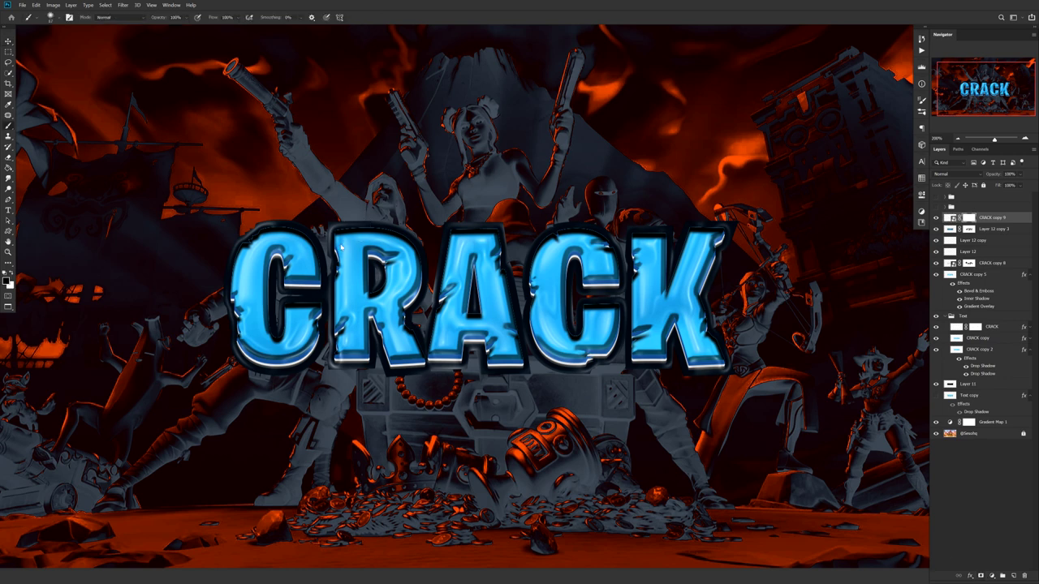
mouse_move(434, 202)
mouse_down()
mouse_move(397, 185)
mouse_move(303, 226)
mouse_move(338, 296)
mouse_move(308, 257)
mouse_move(260, 314)
mouse_move(433, 314)
mouse_move(520, 248)
mouse_move(621, 227)
mouse_move(660, 193)
mouse_move(733, 244)
mouse_move(765, 317)
mouse_move(760, 335)
mouse_move(433, 396)
mouse_up()
key(v)
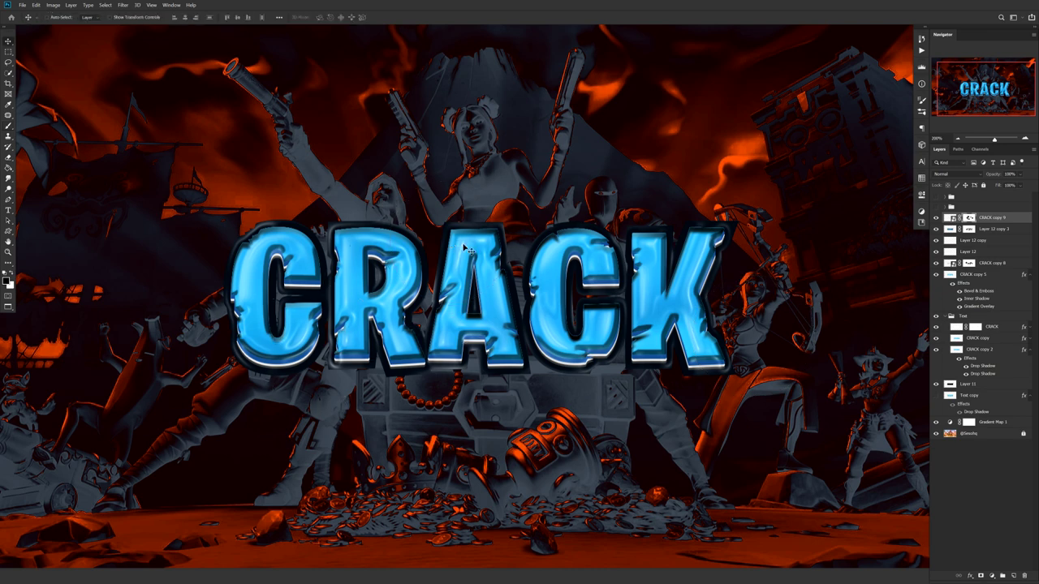
Step: Group all title layers from the masked inner shadow copy down to the dark outline layer and name the group "final text"
scroll(493, 256, down, 1)
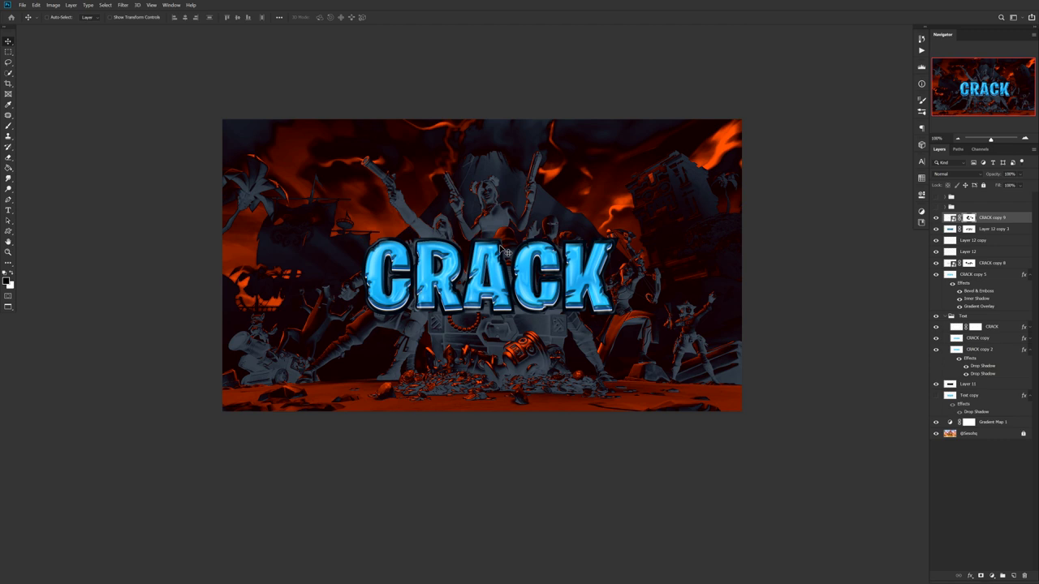
click(998, 217)
shift+click(981, 387)
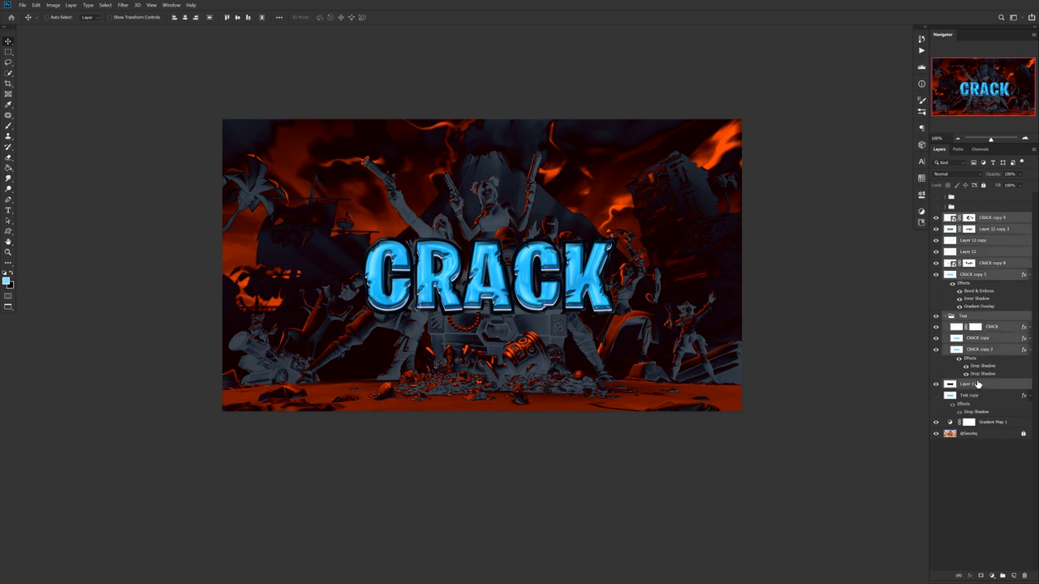
key(ctrl+g)
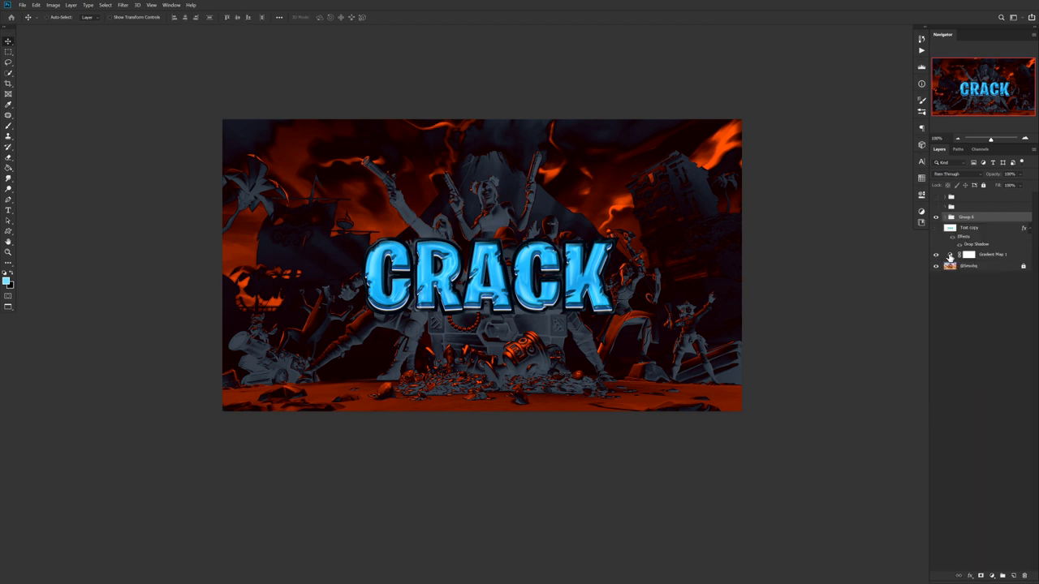
double_click(978, 217)
key(Return)
Step: Duplicate the "final text" group, hide the original and convert the copy to a smart object
key(ctrl+j)
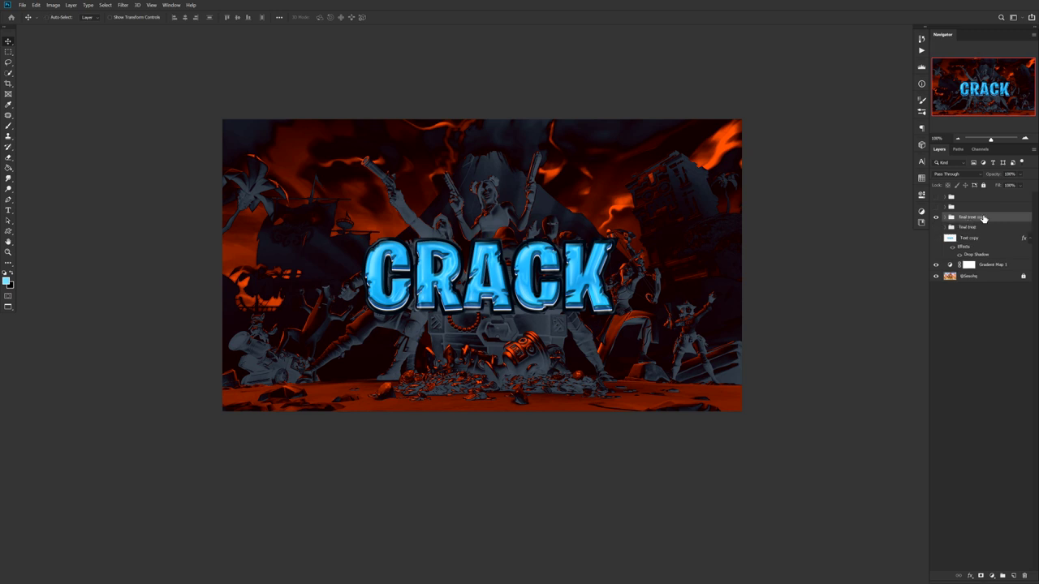
right_click(982, 217)
click(982, 323)
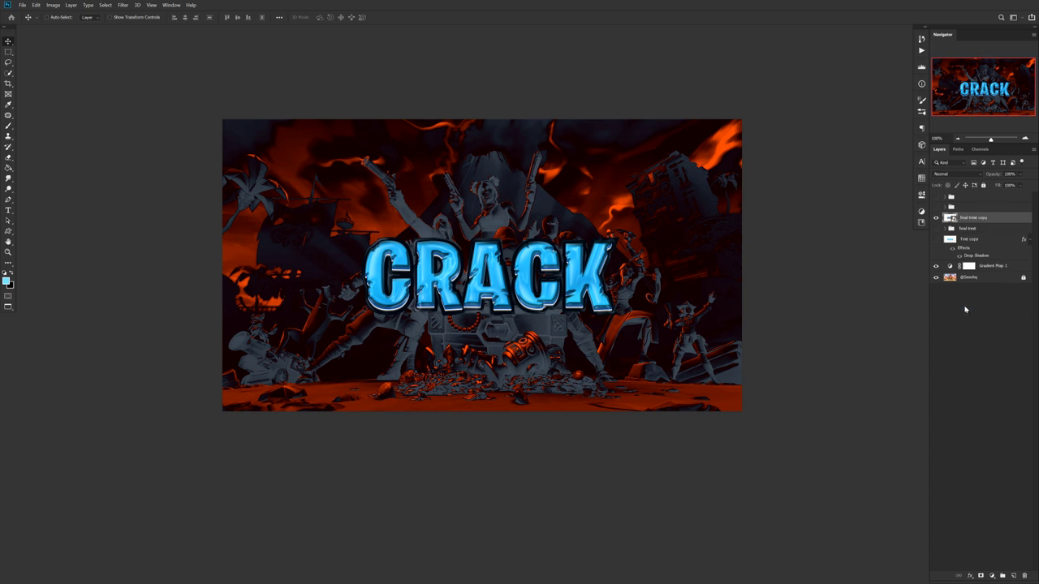
Step: Try a Bulge warp with a very slight bend on the title smart object
key(ctrl+t)
click(281, 18)
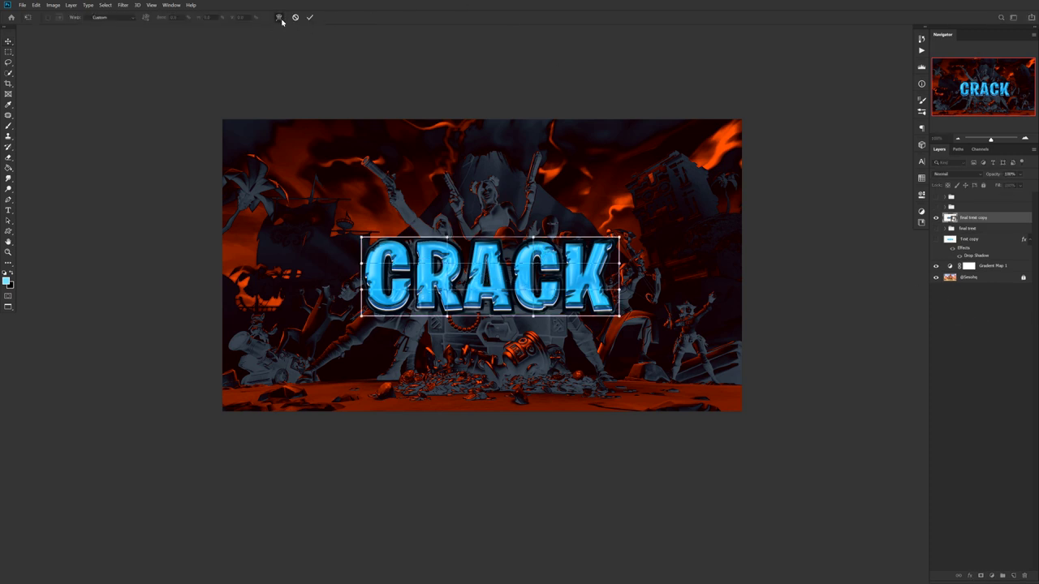
click(129, 17)
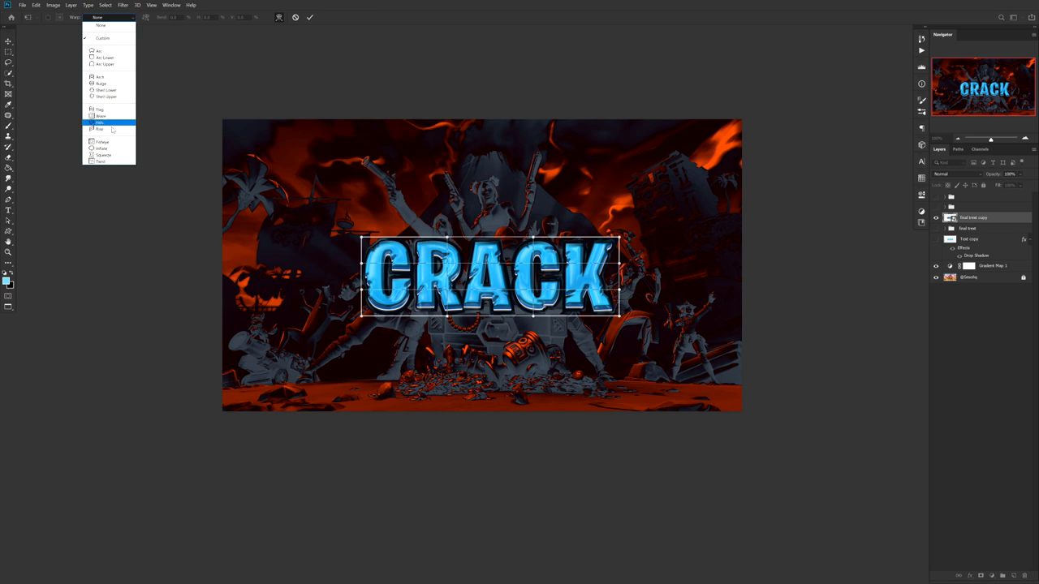
click(102, 83)
drag(487, 186, 485, 240)
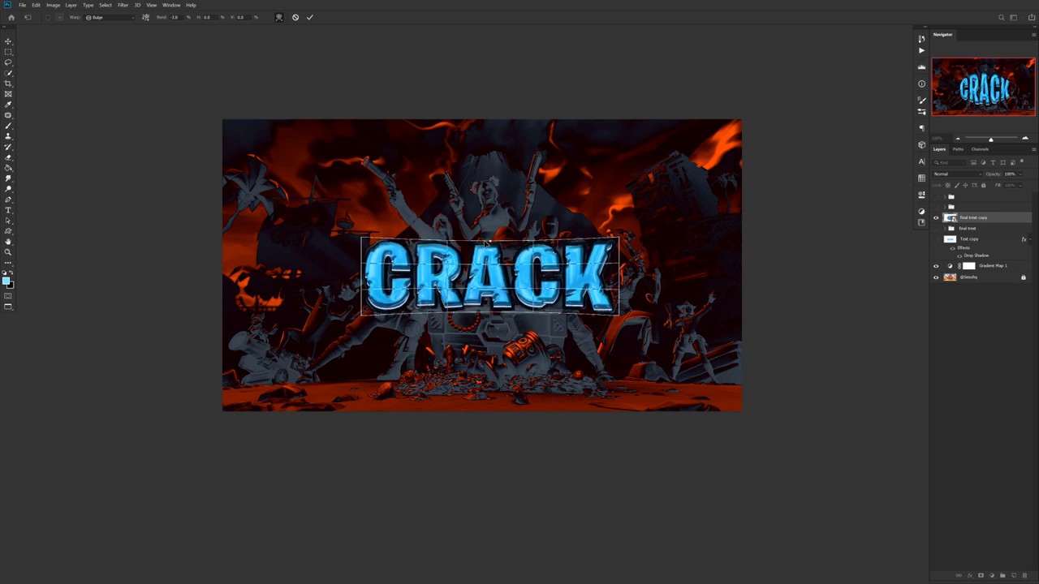
click(309, 18)
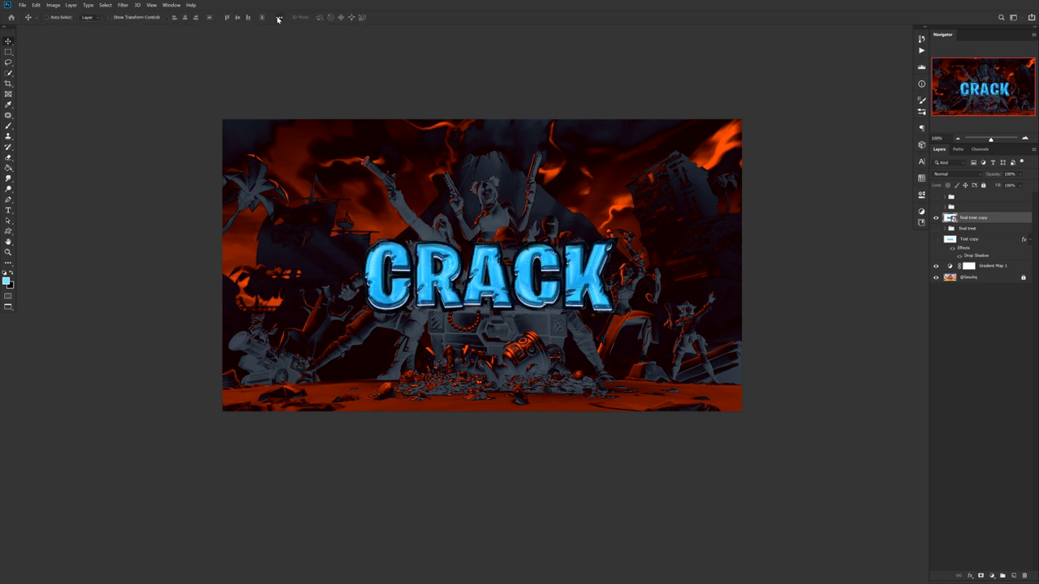
Step: Warp the title smart object with Arc Lower, bending its lower edge upward in the middle
key(ctrl+t)
click(280, 18)
click(110, 17)
click(101, 55)
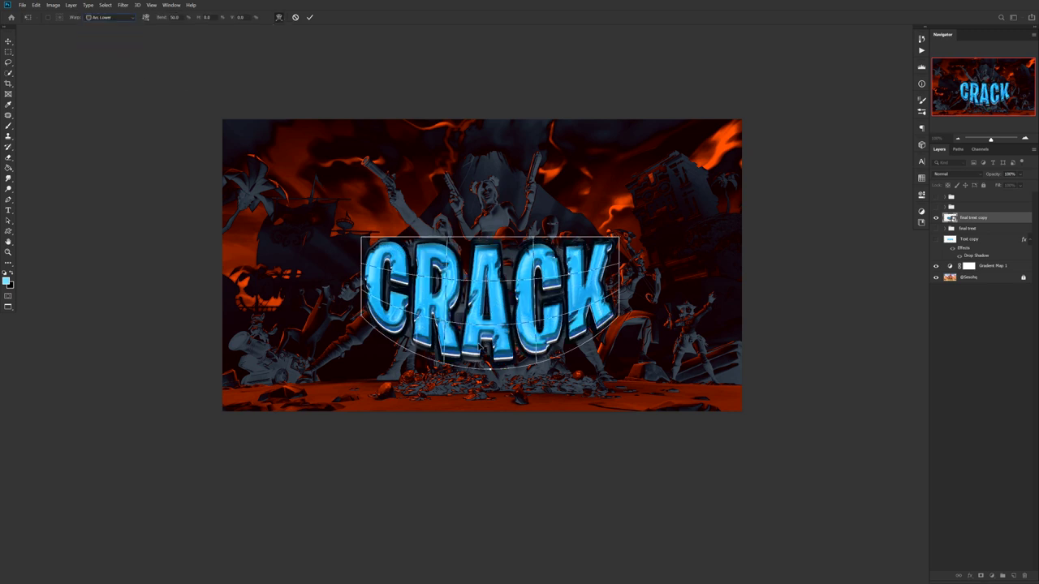
drag(494, 372, 488, 294)
click(309, 18)
Step: Reposition the warped title slightly and enlarge it across the middle of the artwork
drag(539, 271, 538, 264)
key(ctrl+t)
drag(621, 288, 597, 282)
key(Return)
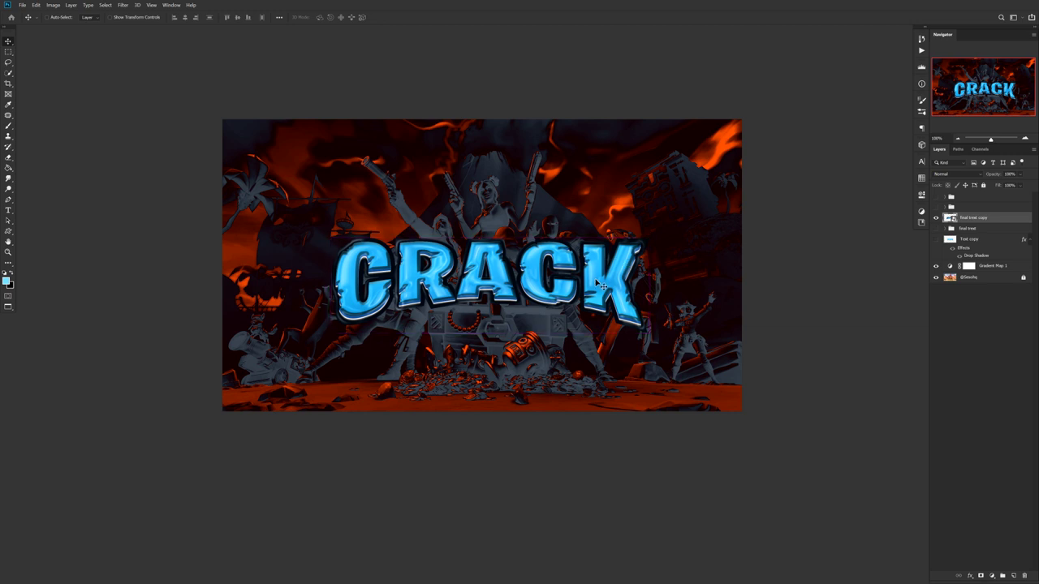
Step: Add a new layer above the title and paint large soft blue spots over both C letters with a colour sampled from the lettering
click(1013, 575)
key(b)
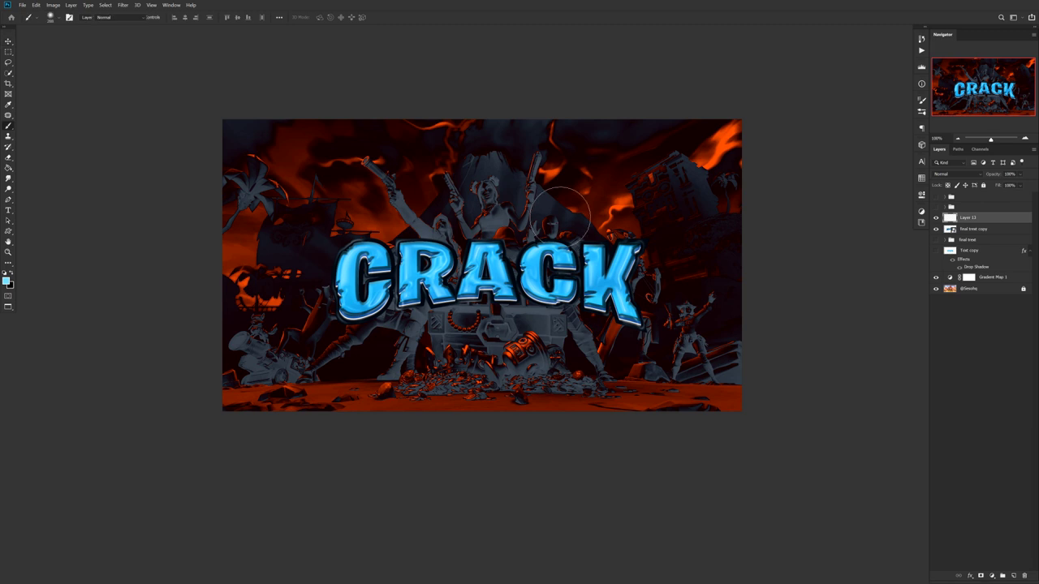
alt+right_click(400, 277)
alt+click(392, 253)
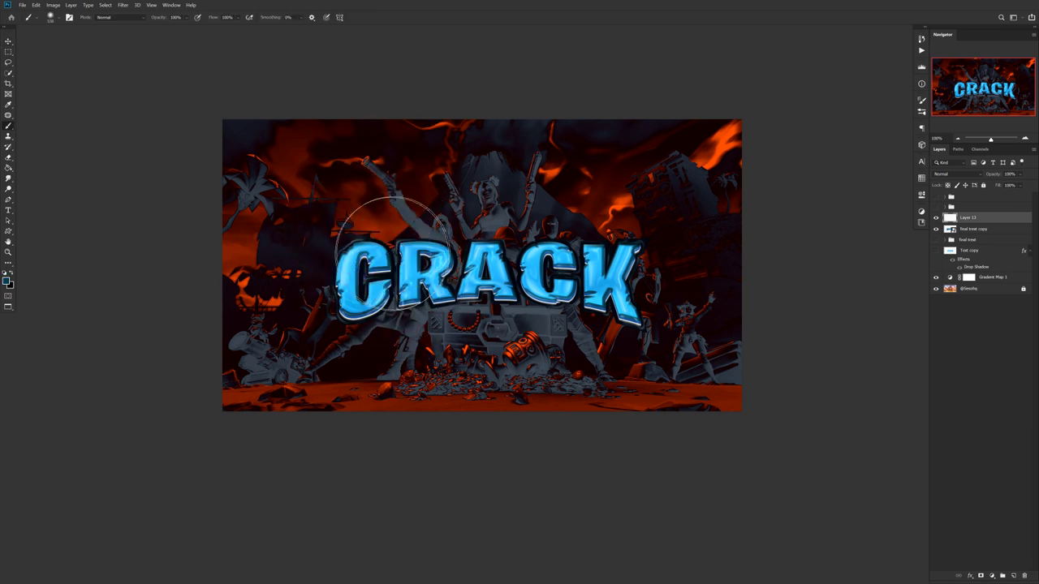
alt+right_click(388, 253)
drag(365, 268, 566, 285)
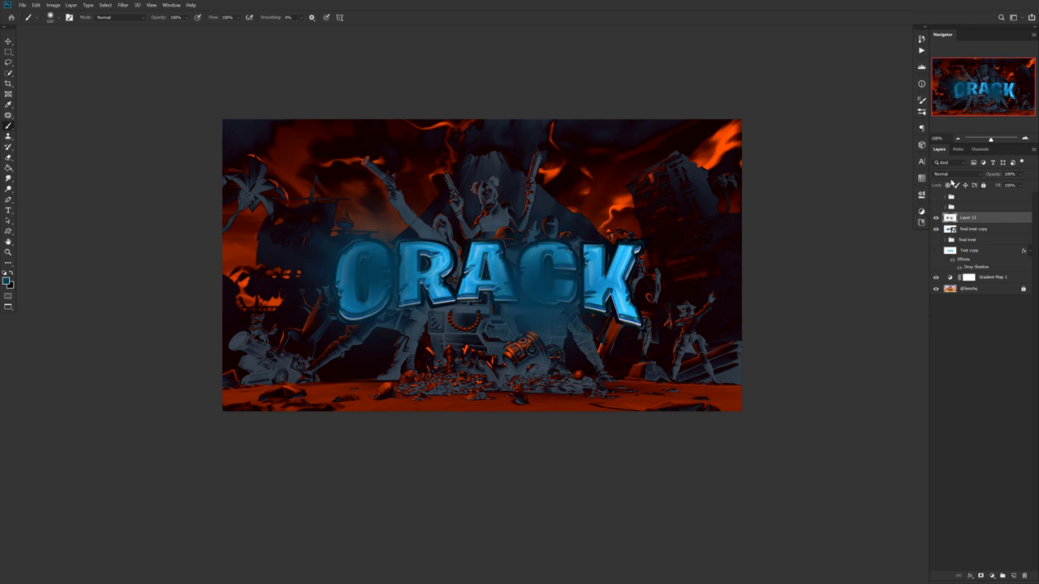
Step: Set the blue glow layer's blend mode to Linear Dodge (Add) and view the whole composition
click(953, 174)
click(950, 257)
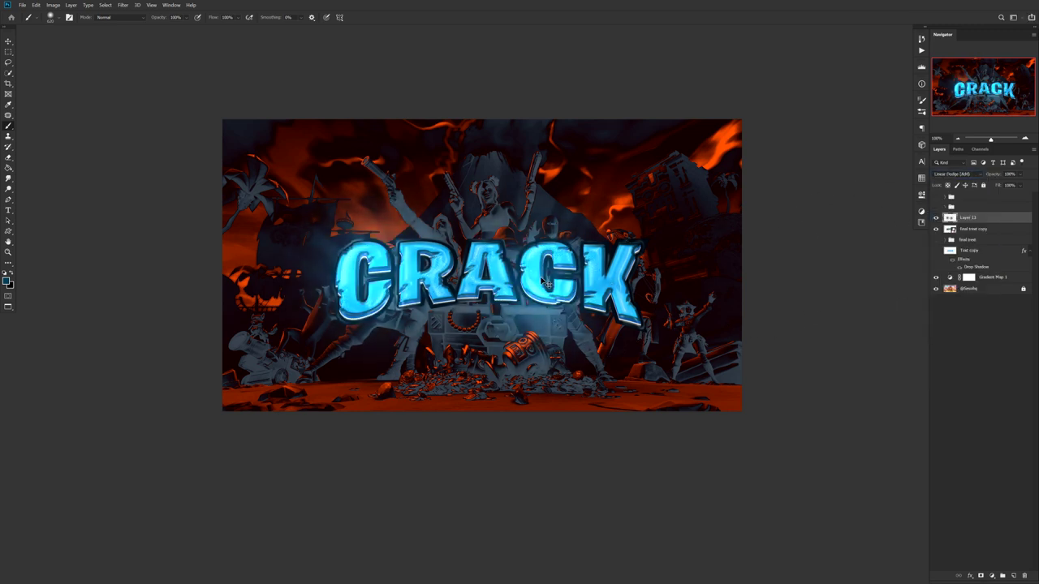
key(v)
scroll(525, 269, down, 2)
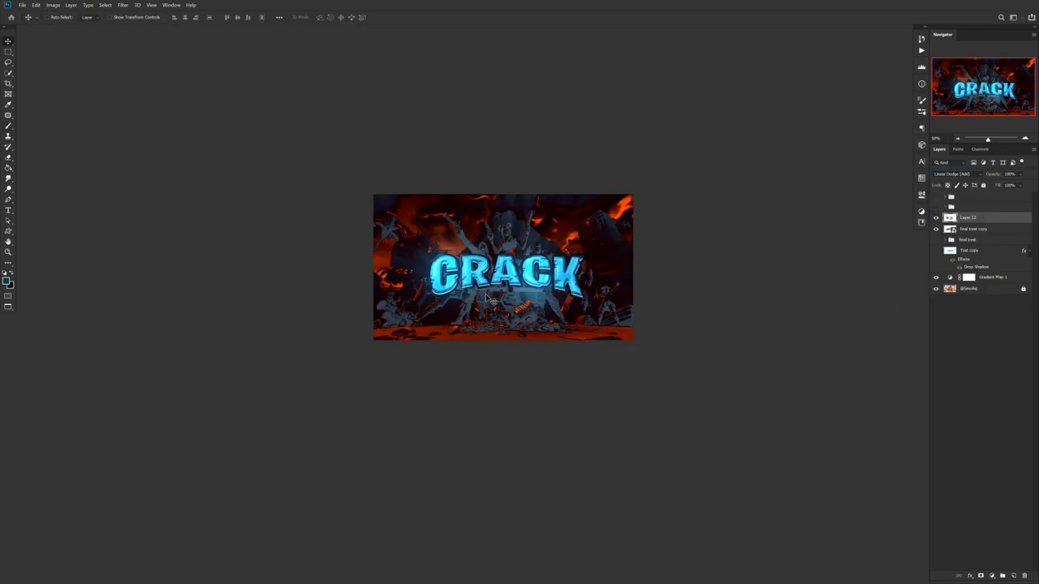